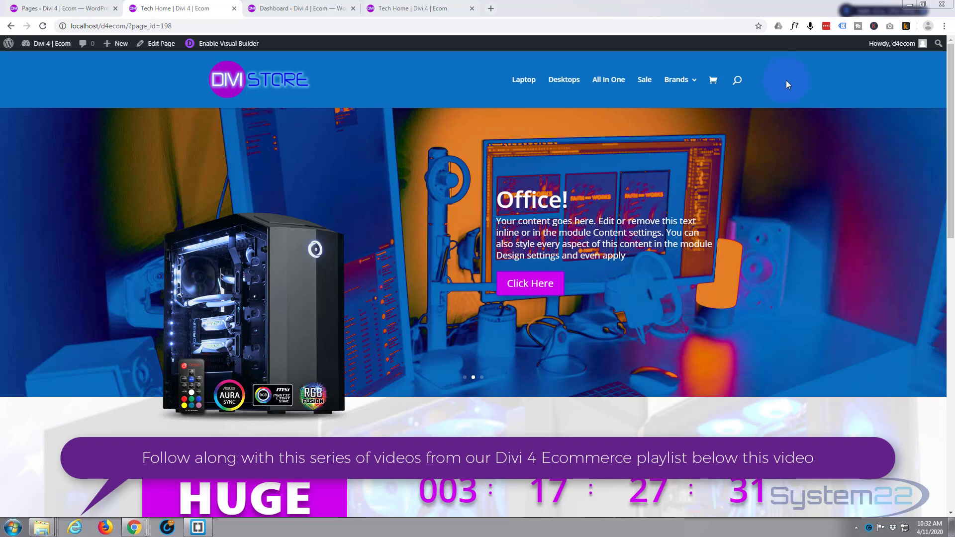
Switch to the Tech Home page in the Visual Builder and scroll down to the Huge Sale countdown
scroll(811, 153, "down", 5)
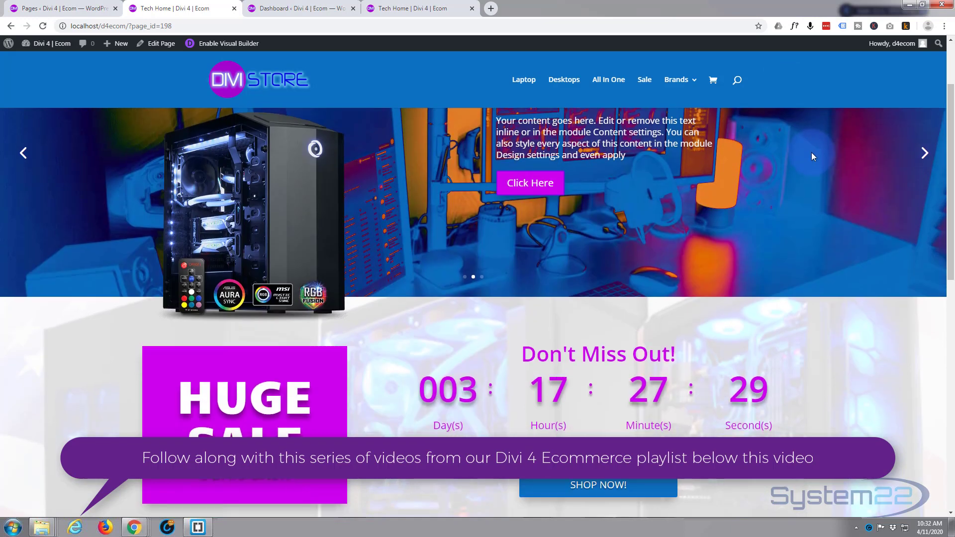
scroll(812, 152, "down", 4)
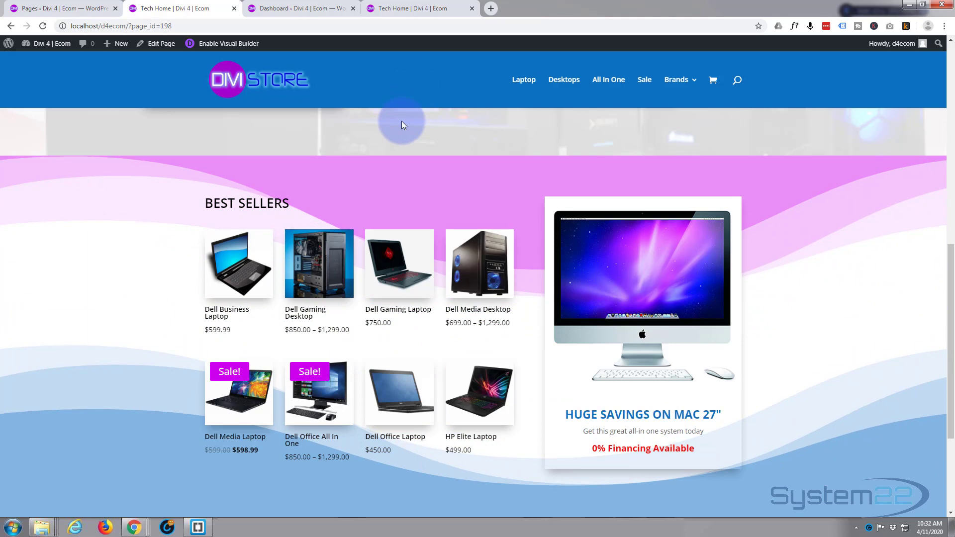
left_click(426, 8)
scroll(363, 231, "down", 5)
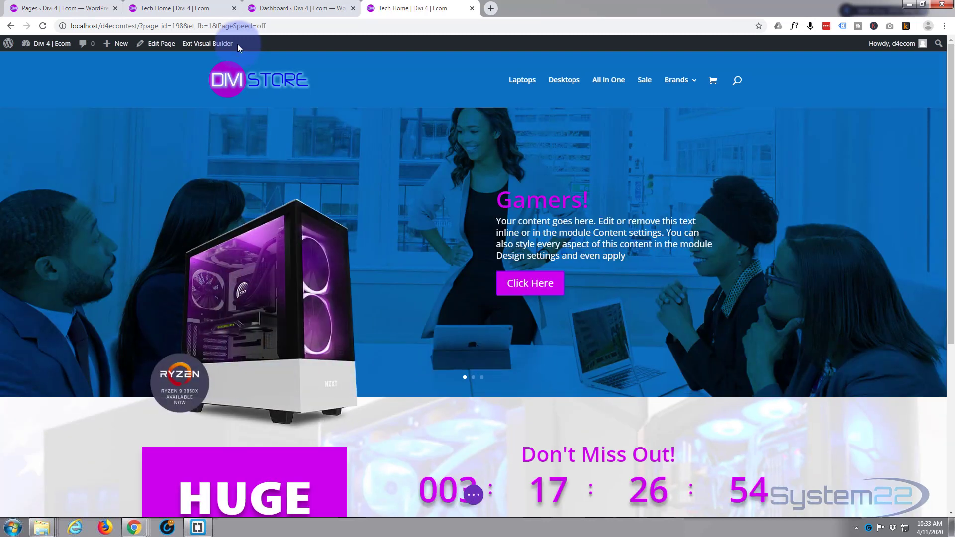
scroll(252, 117, "down", 5)
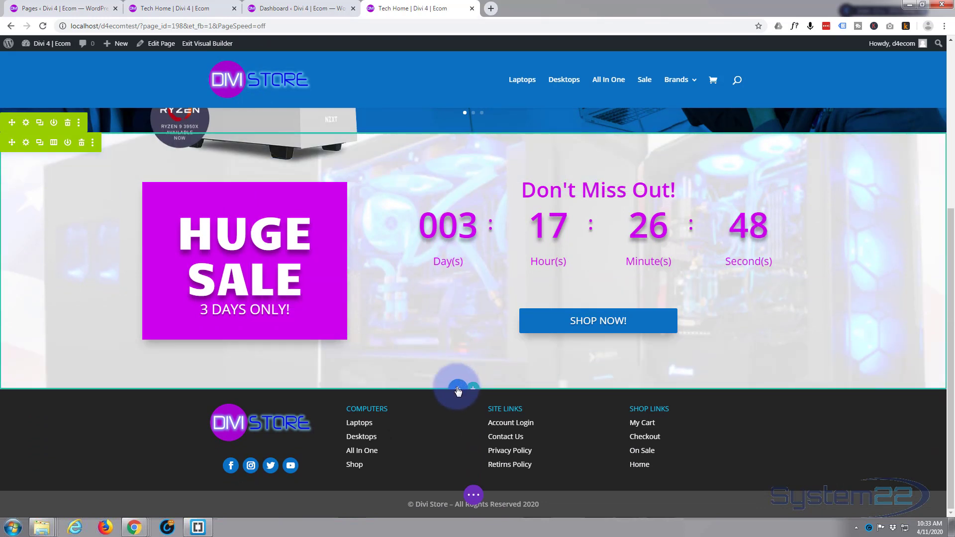
Insert a regular section below the countdown with a 2/3 + 1/3 row layout
left_click(458, 388)
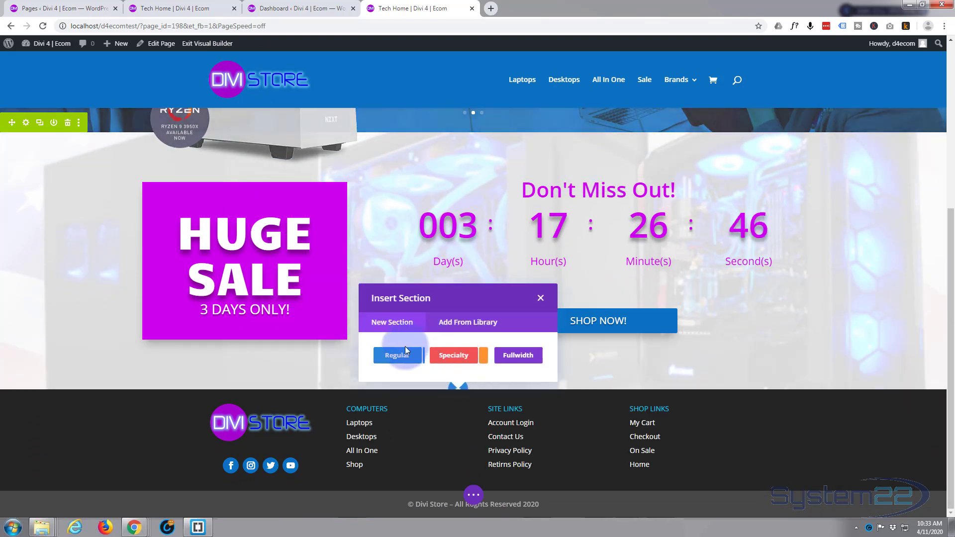
left_click(397, 355)
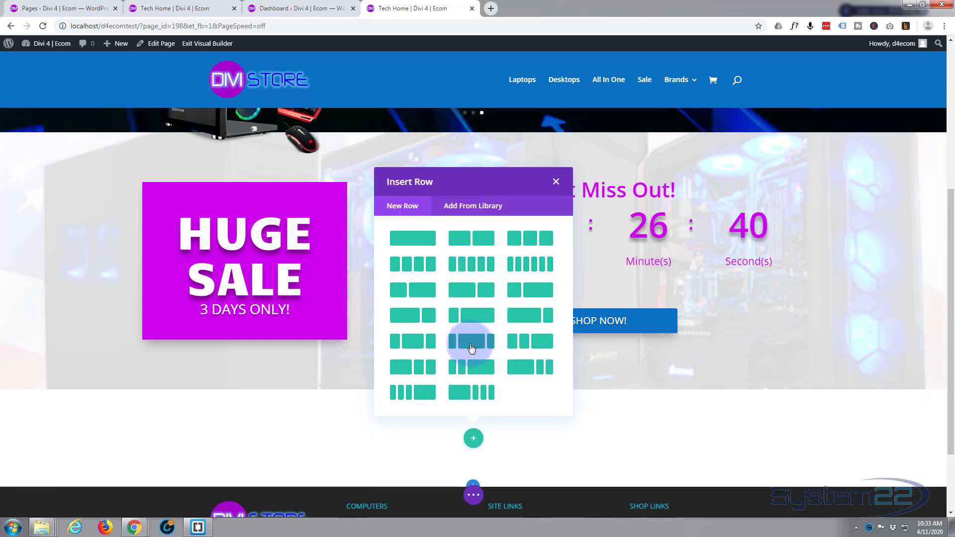
left_click(412, 320)
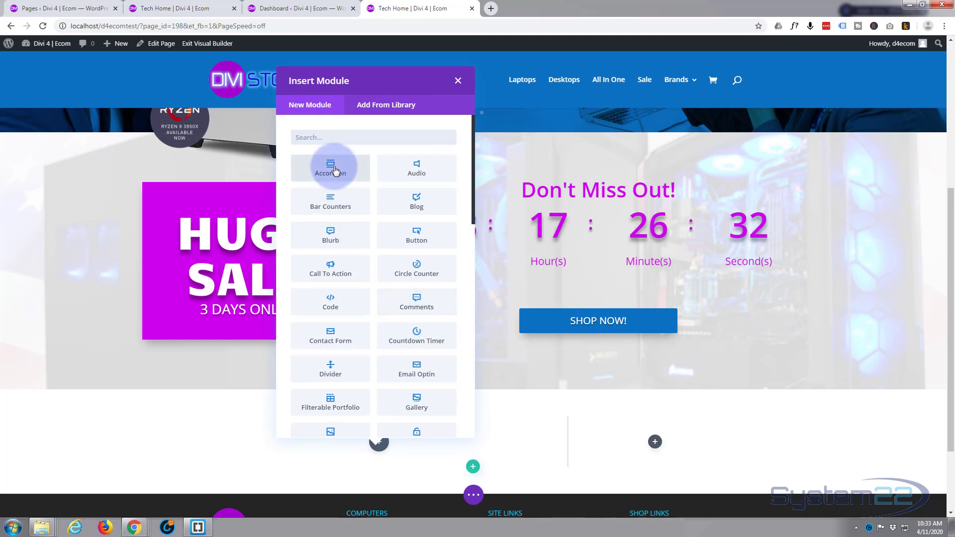
scroll(344, 297, "down", 5)
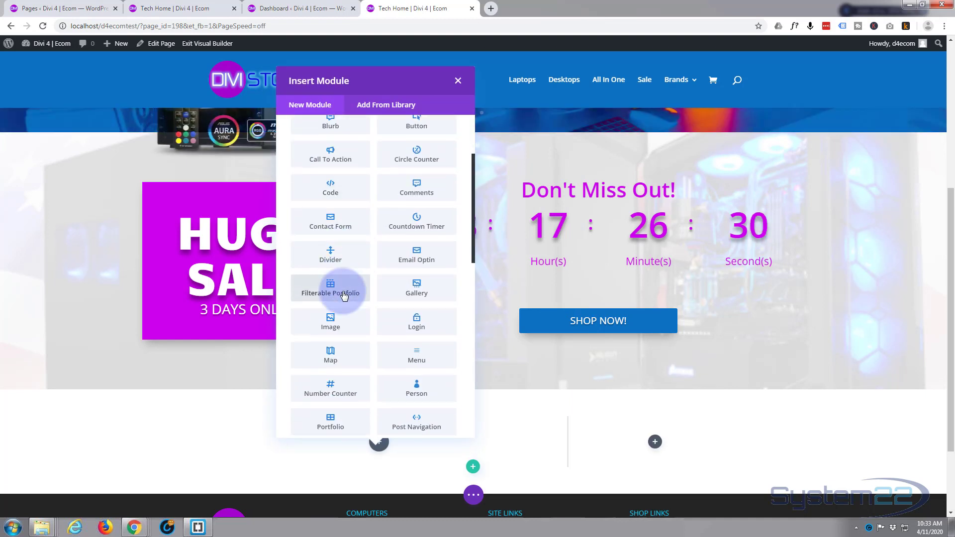
scroll(343, 295, "down", 1)
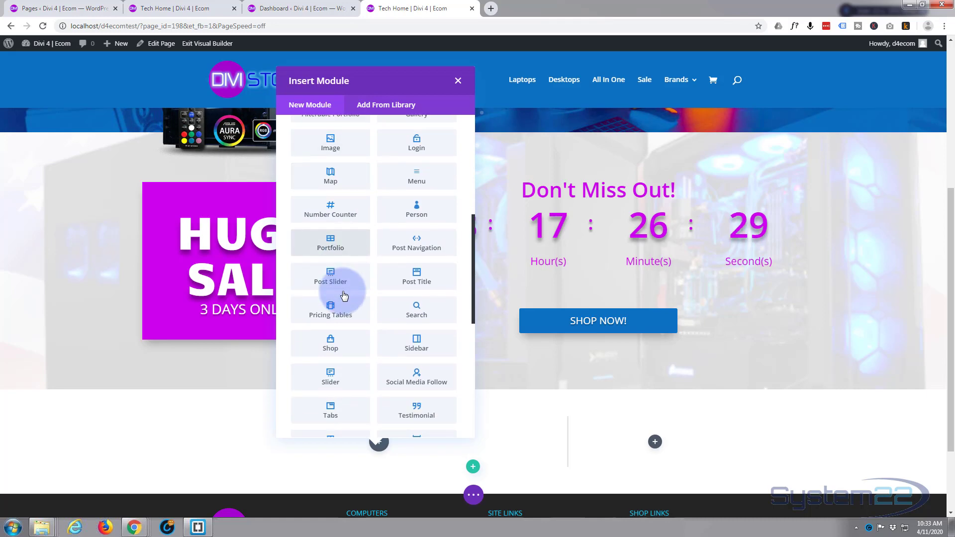
Add a Shop module to the wide column and set its product count to 8
left_click(332, 338)
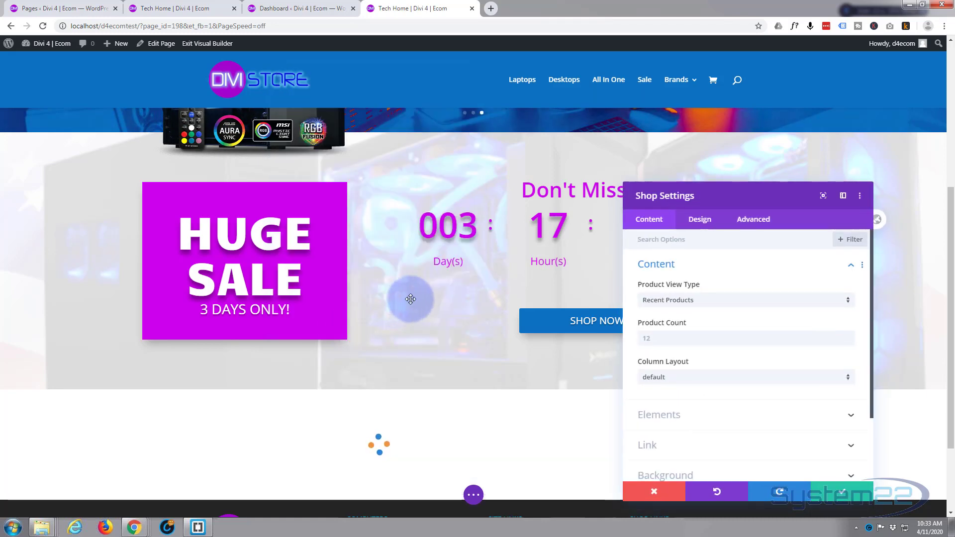
scroll(411, 300, "down", 2)
left_click(655, 337)
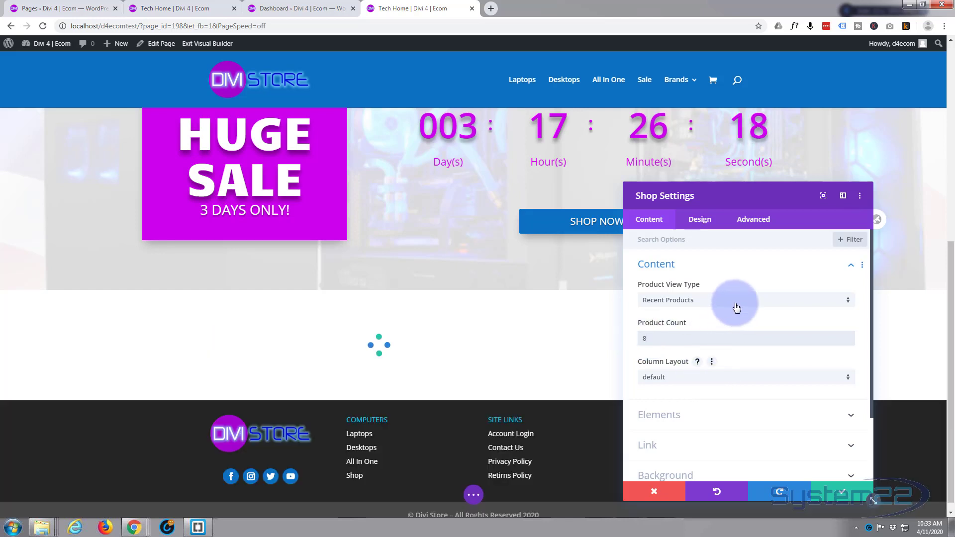
Limit the shop to the Desktops, Laptops and All In One product categories
left_click(736, 304)
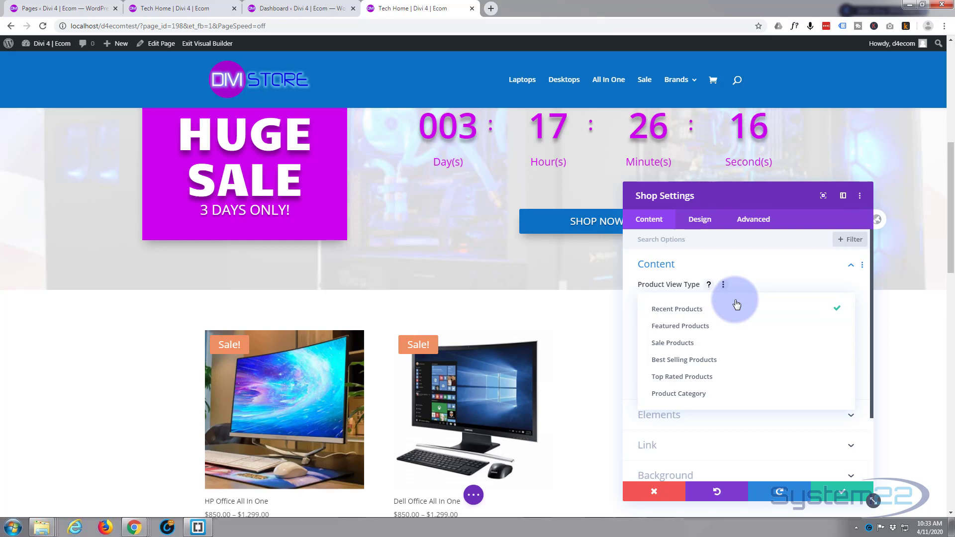
left_click(704, 394)
scroll(730, 401, "down", 2)
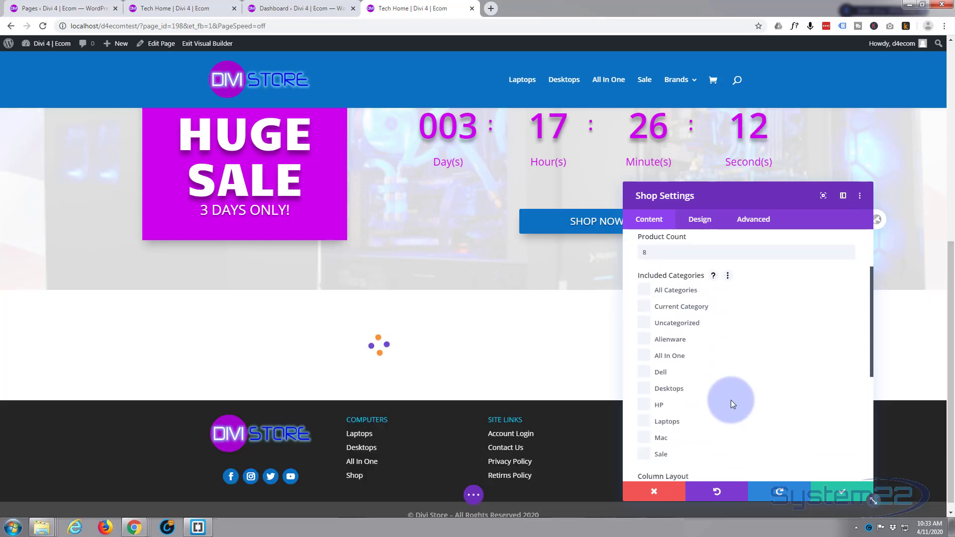
left_click(647, 377)
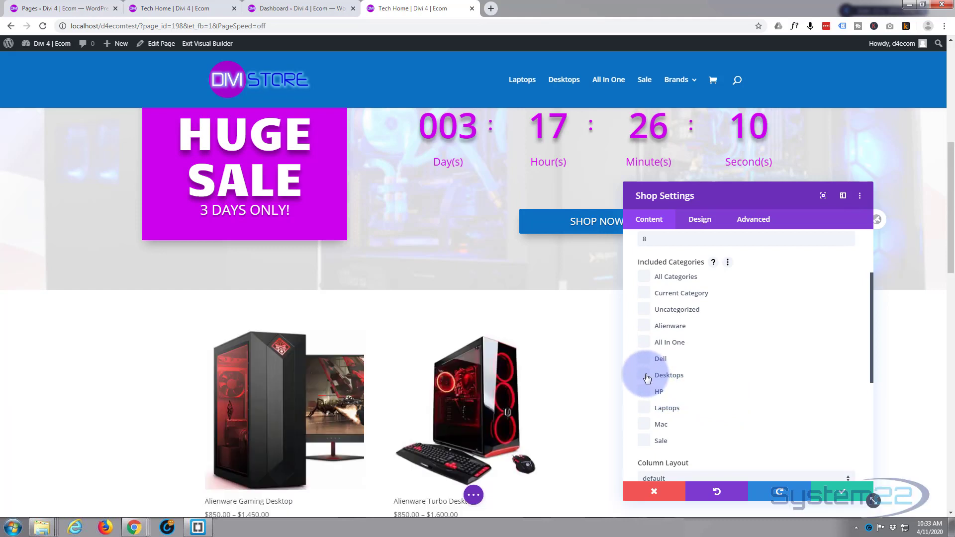
left_click(645, 409)
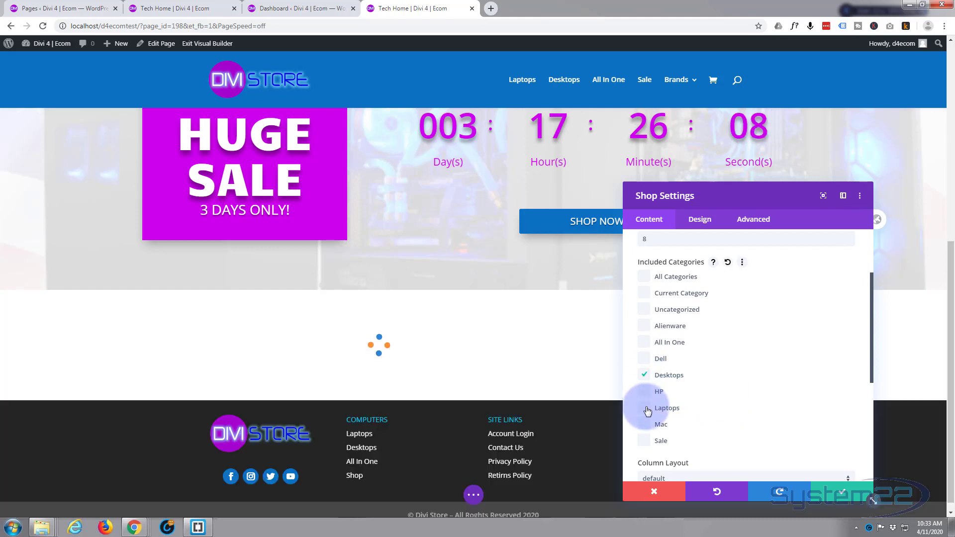
left_click(643, 344)
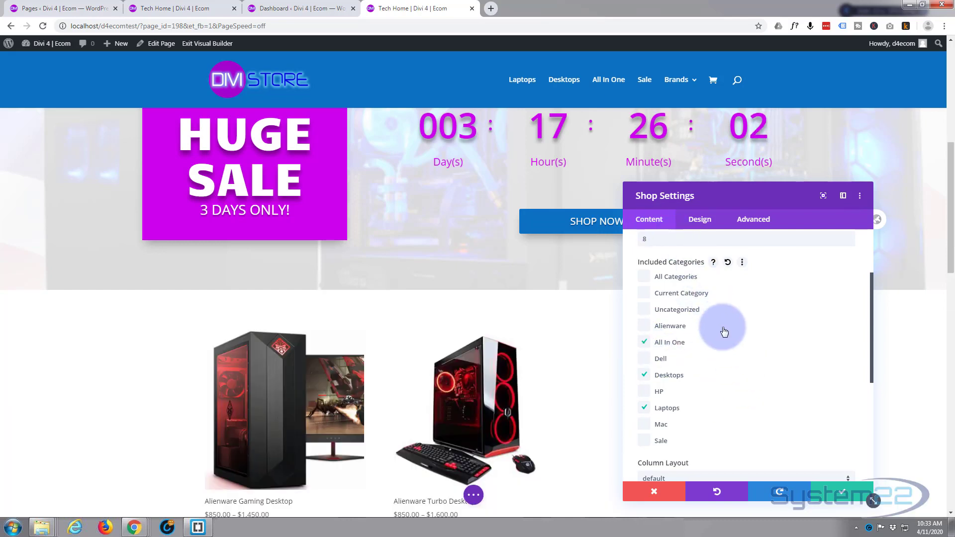
scroll(721, 328, "up", 2)
scroll(255, 323, "down", 2)
scroll(255, 323, "down", 8)
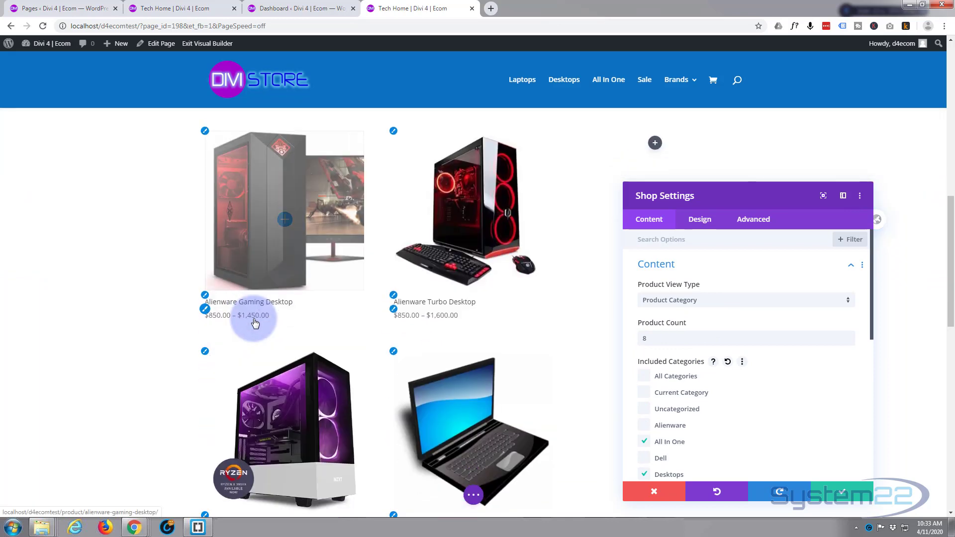
scroll(255, 323, "up", 12)
scroll(256, 318, "down", 2)
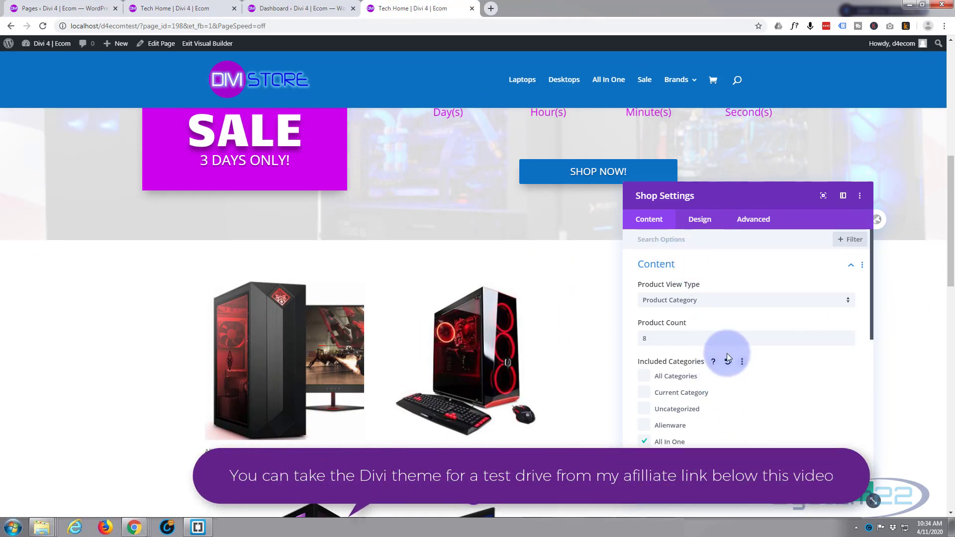
Set the Shop module's column layout to 4 Columns
scroll(726, 354, "down", 3)
scroll(724, 348, "down", 3)
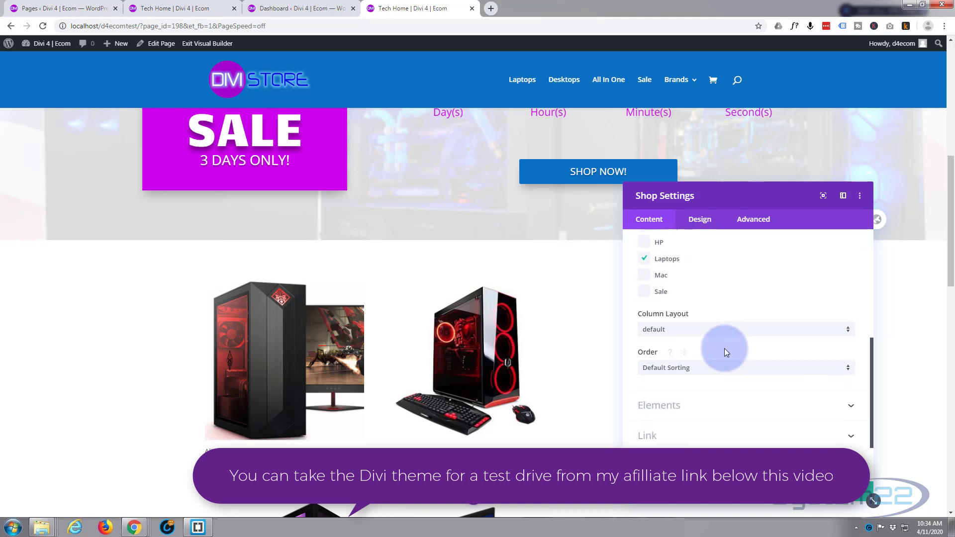
left_click(673, 281)
left_click(676, 357)
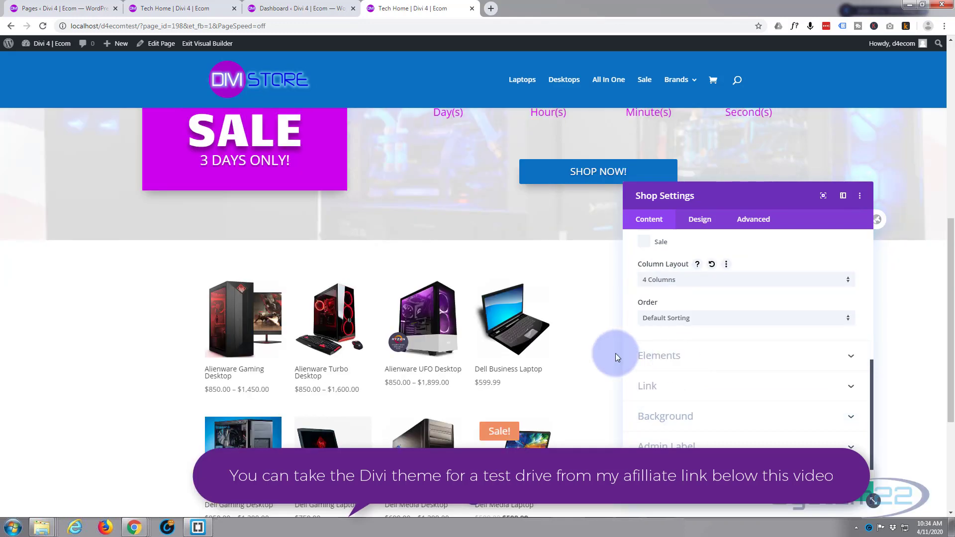
scroll(559, 346, "down", 2)
scroll(561, 346, "up", 2)
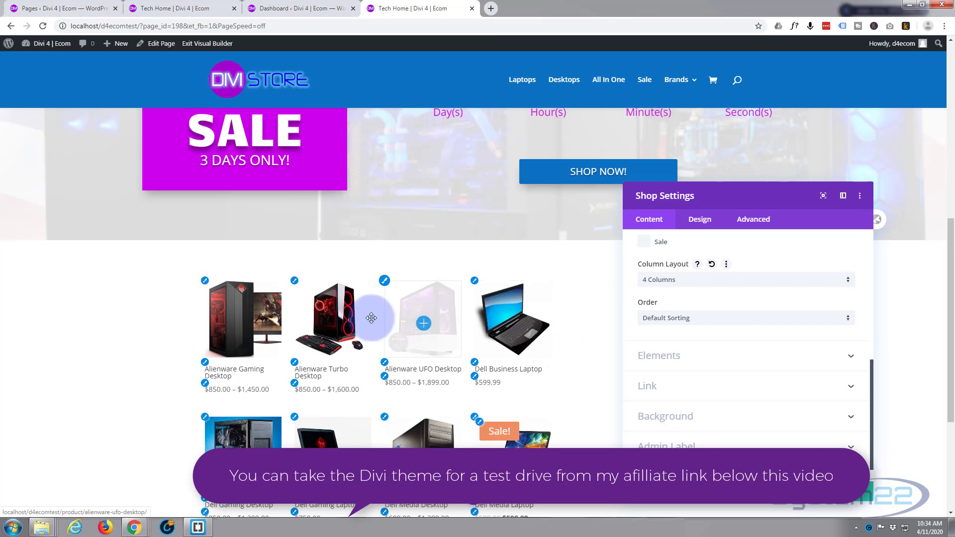
scroll(154, 347, "down", 3)
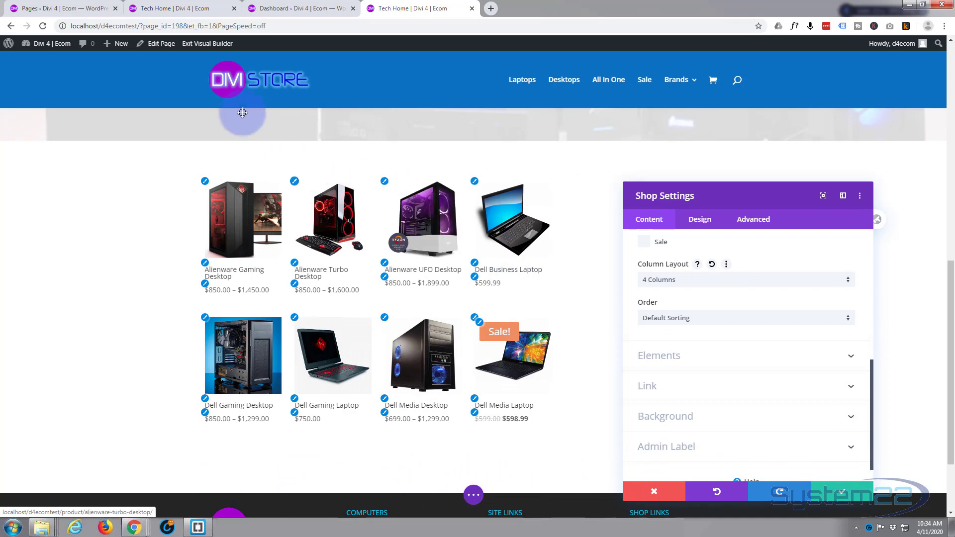
Give the shop's product images a drop shadow
left_click(701, 219)
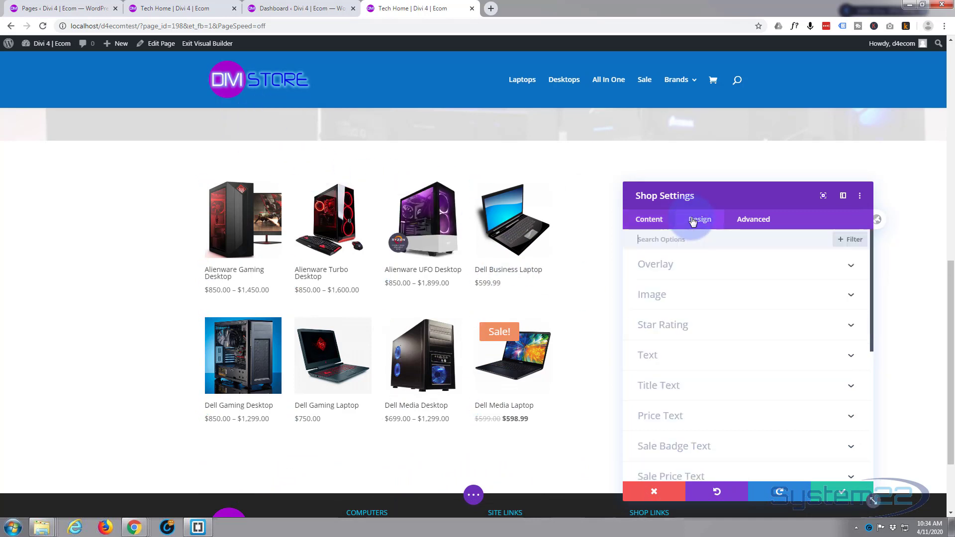
left_click(735, 296)
scroll(734, 298, "down", 7)
left_click(826, 277)
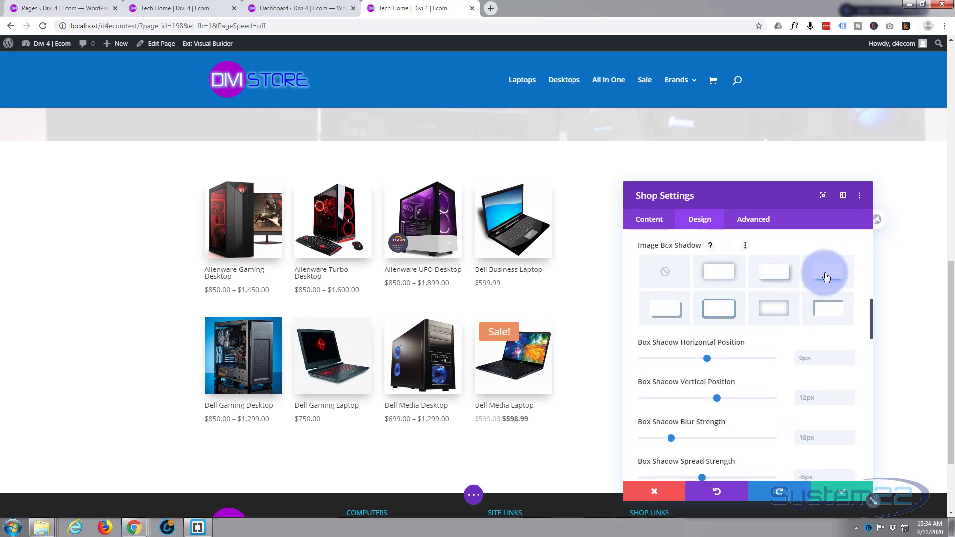
scroll(743, 313, "down", 2)
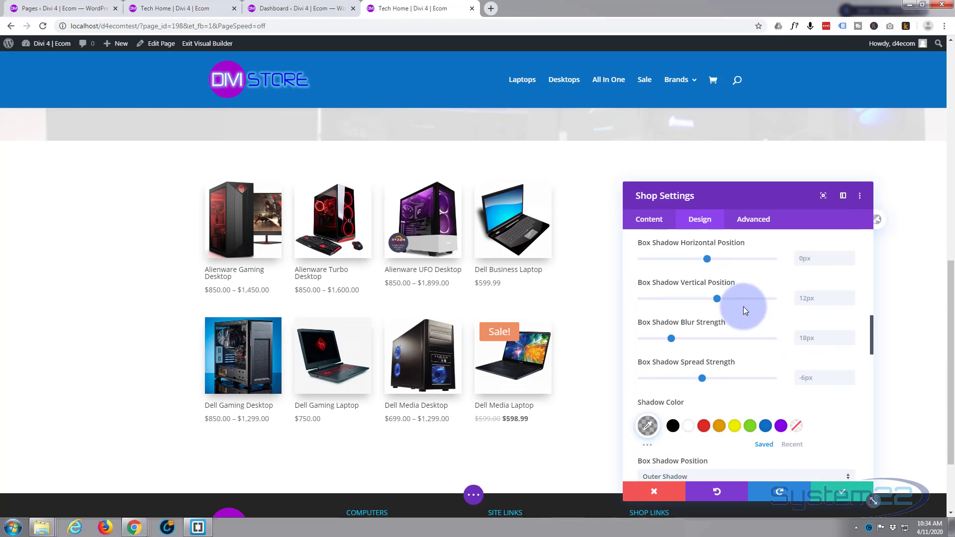
scroll(744, 307, "down", 9)
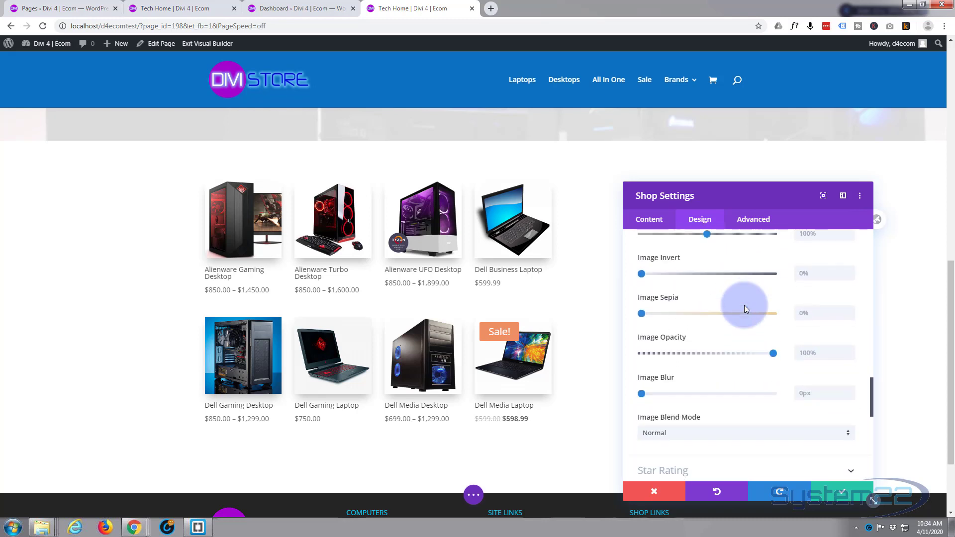
scroll(744, 307, "down", 5)
scroll(745, 307, "up", 1)
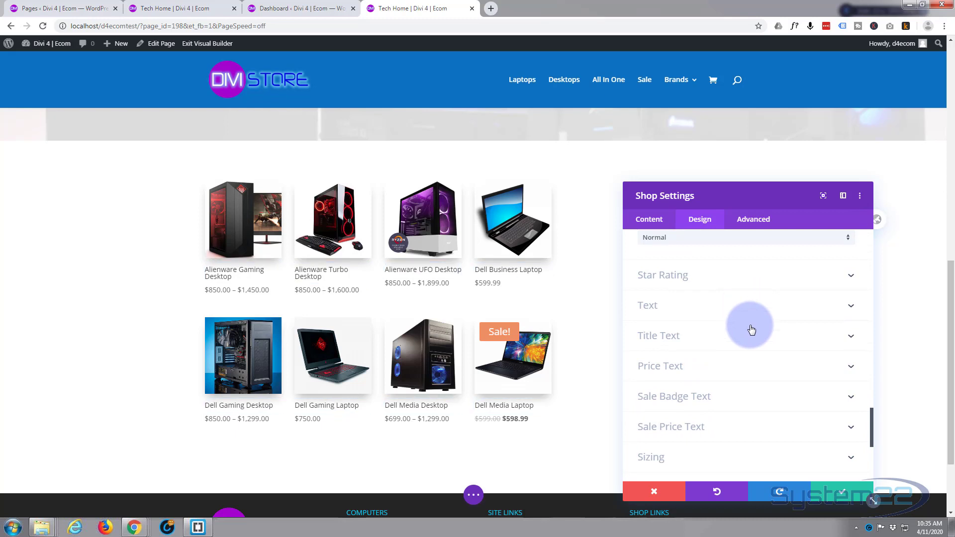
Set the Sale badge colour to #cd00ed
left_click(725, 396)
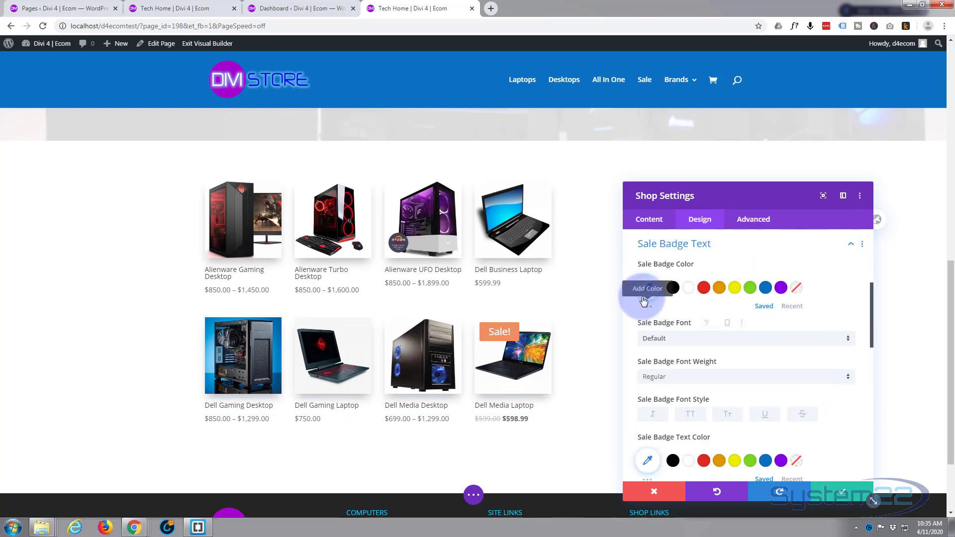
left_click(647, 290)
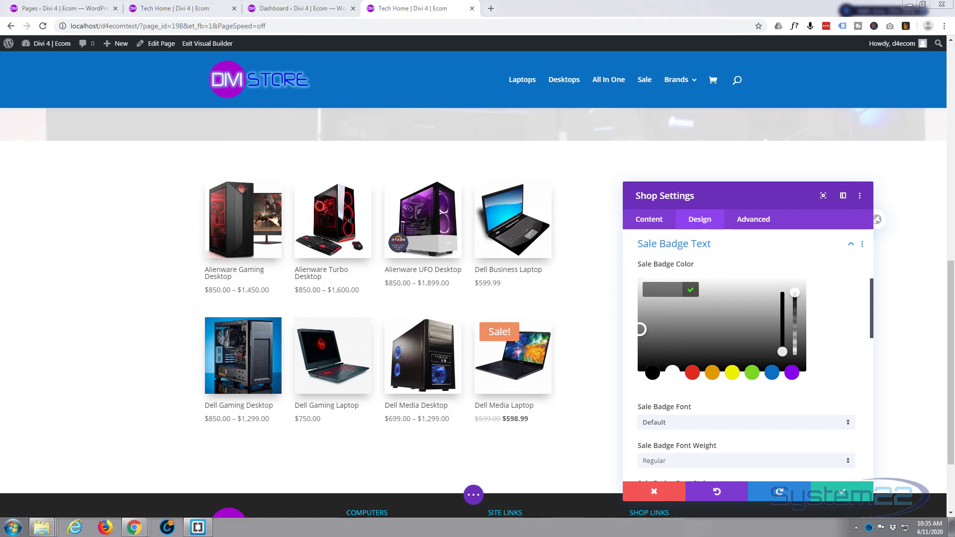
left_click(652, 293)
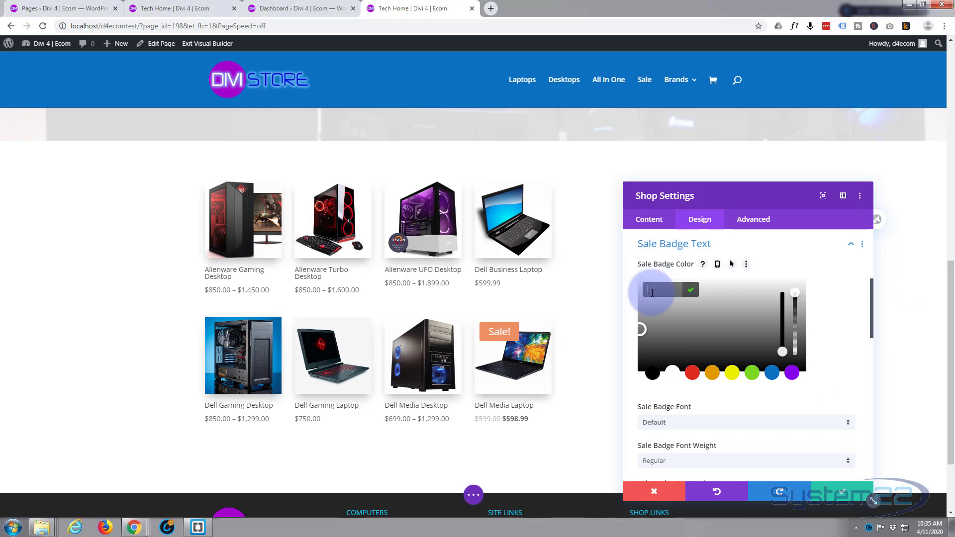
type("#cd00ed")
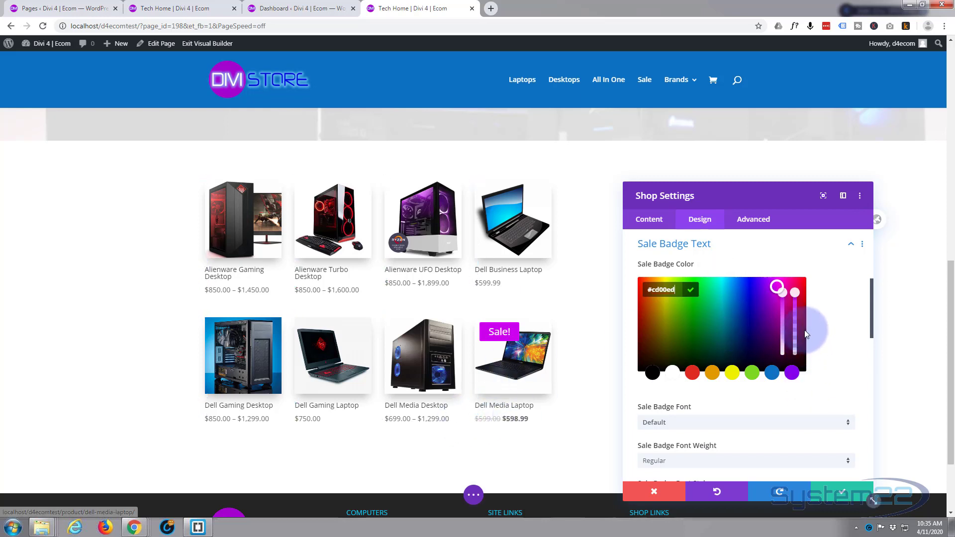
left_click(741, 249)
scroll(735, 270, "up", 5)
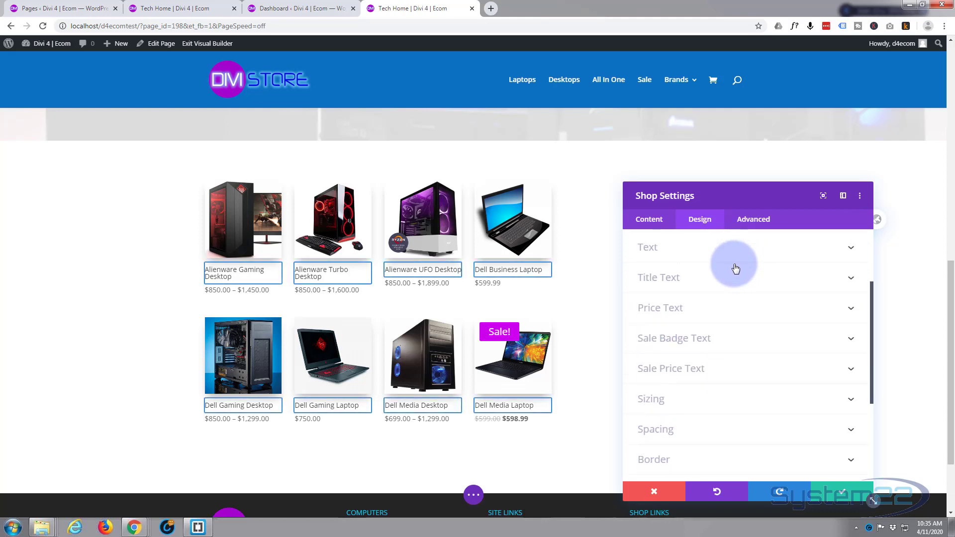
Make the product titles Semi Bold and black
left_click(730, 302)
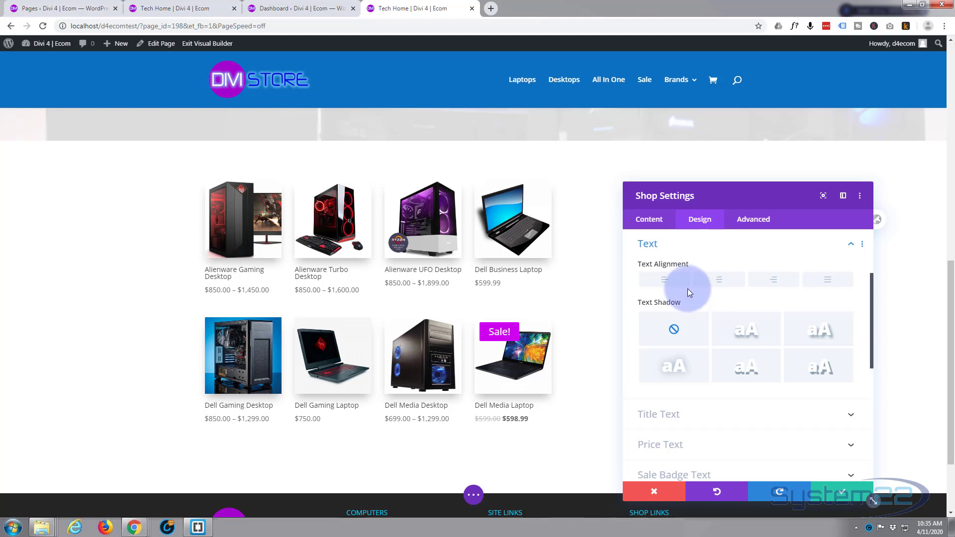
scroll(720, 369, "down", 1)
left_click(717, 369)
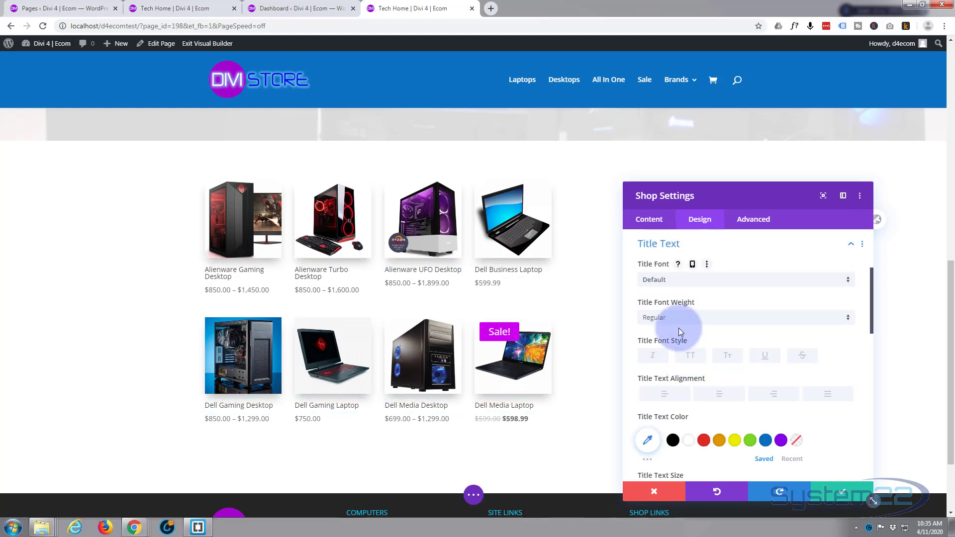
left_click(707, 317)
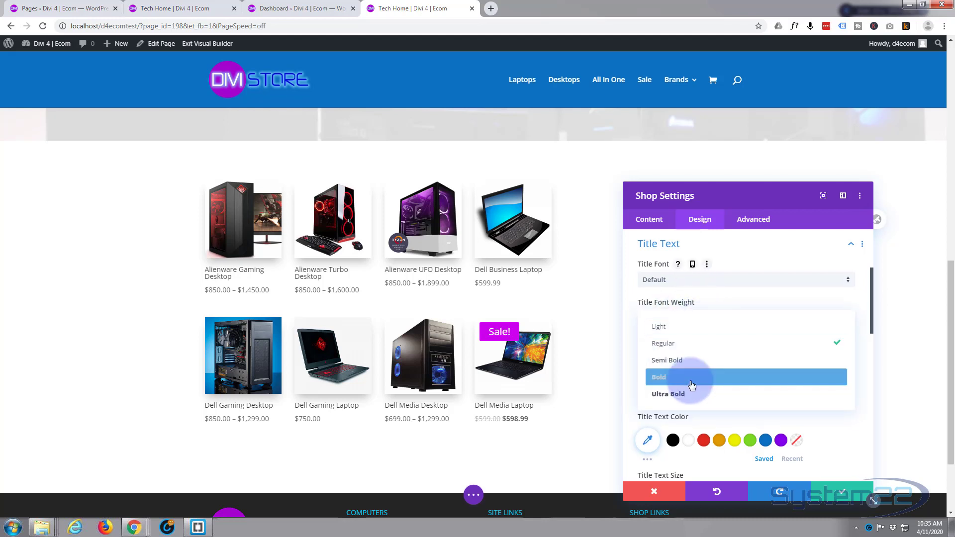
left_click(694, 368)
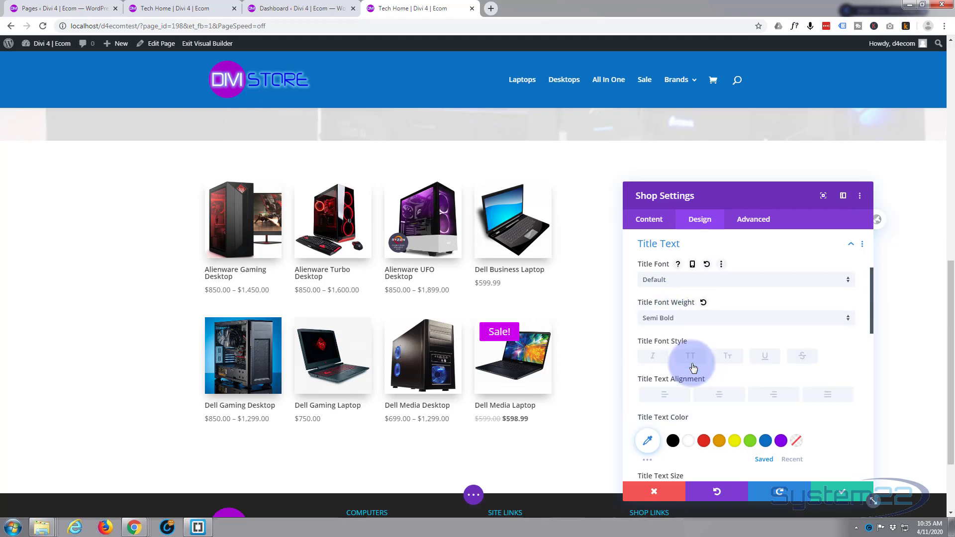
scroll(693, 364, "down", 2)
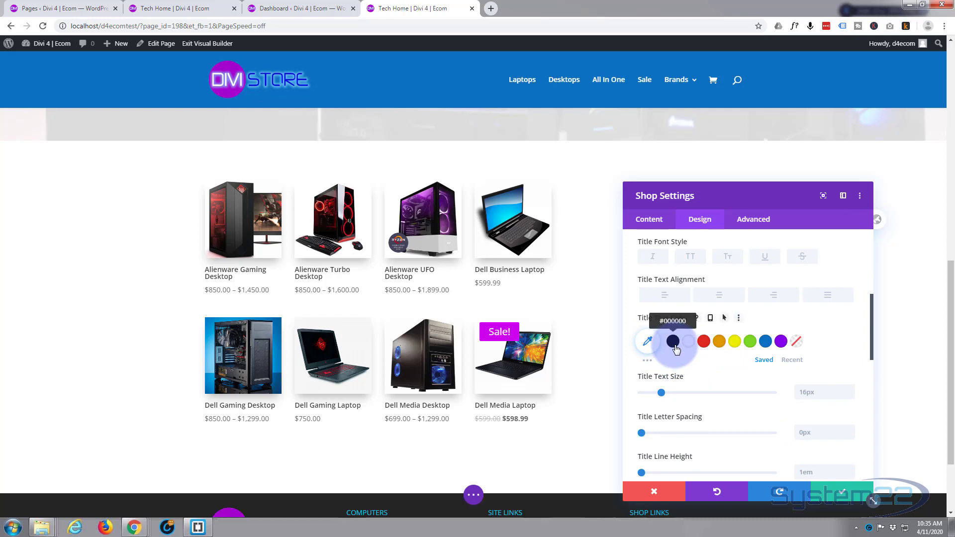
left_click(674, 342)
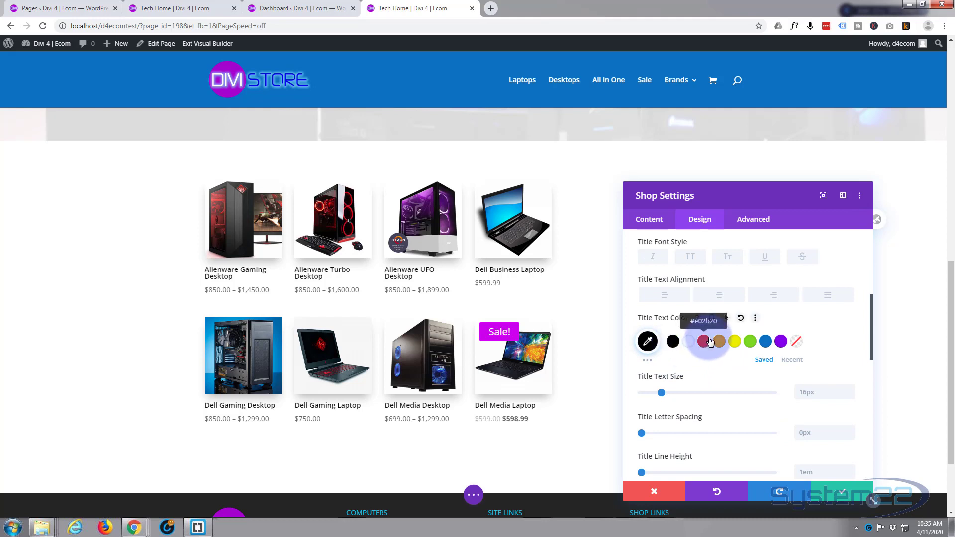
Set the product price text colour to black
scroll(690, 351, "down", 5)
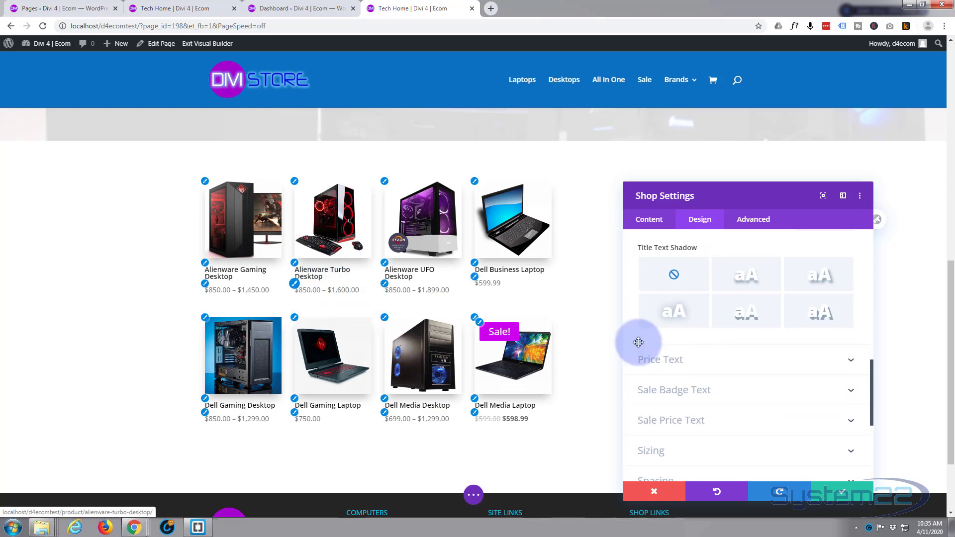
left_click(704, 366)
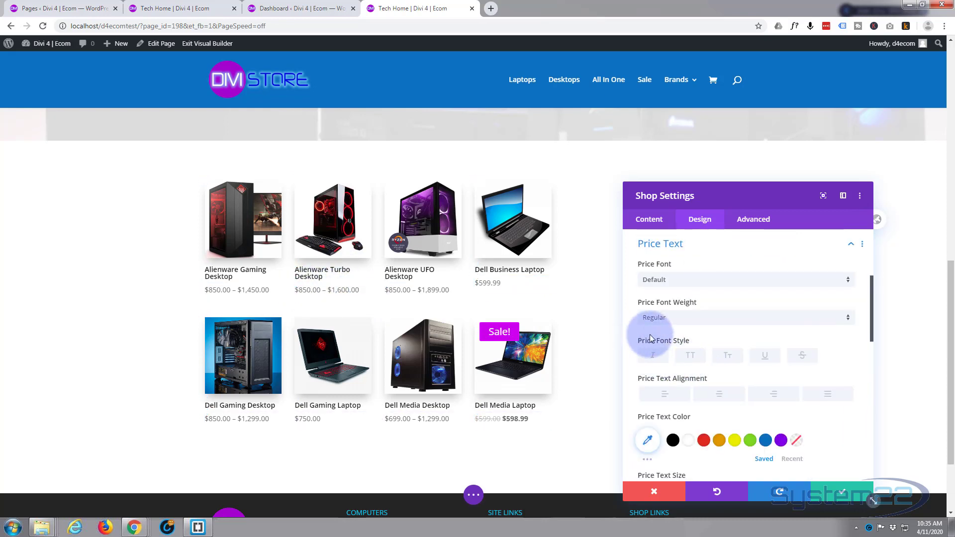
scroll(669, 363, "down", 2)
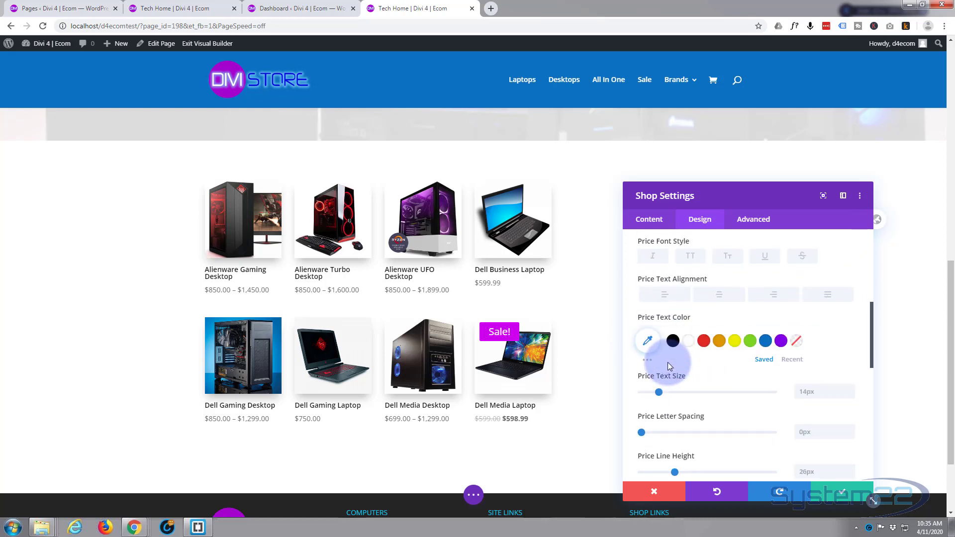
left_click(673, 341)
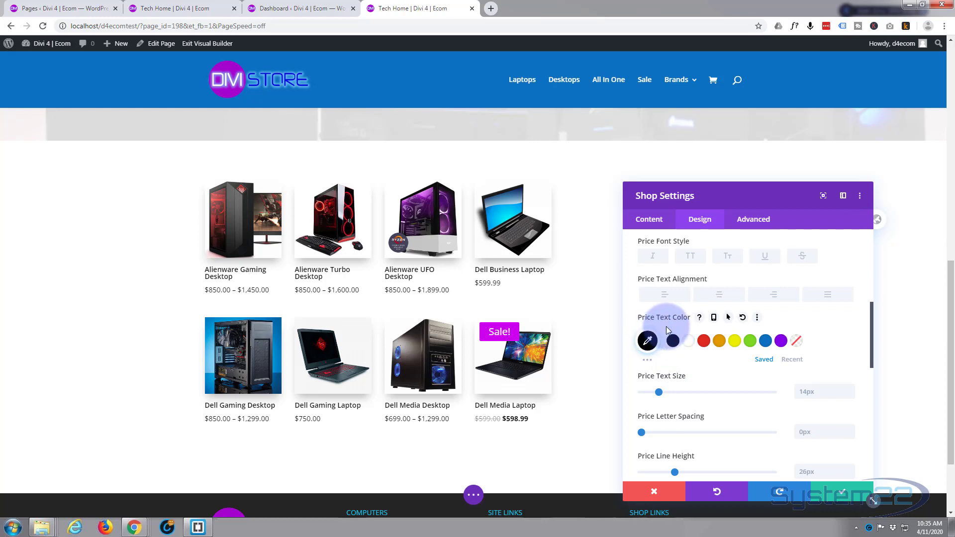
Save the Shop settings and insert a Text module below the product grid
left_click(828, 492)
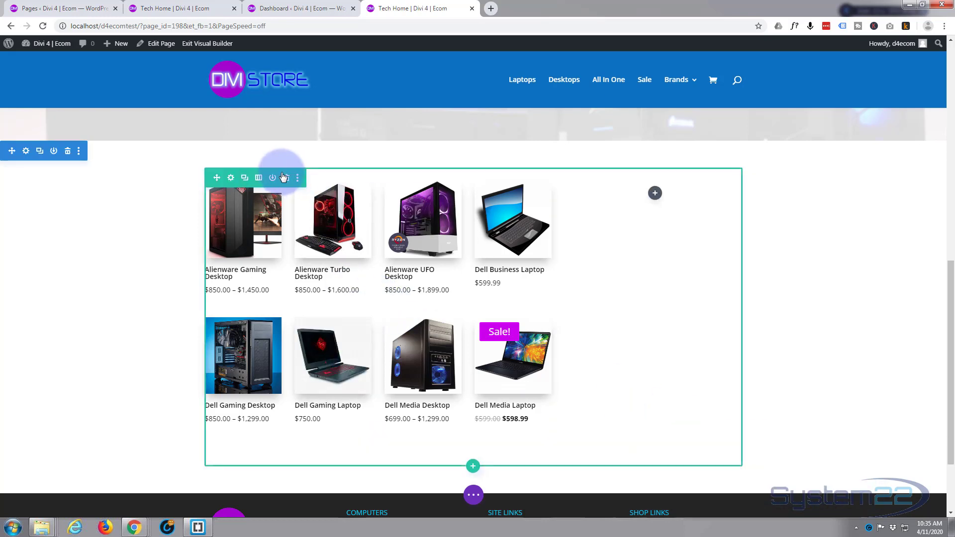
left_click(377, 431)
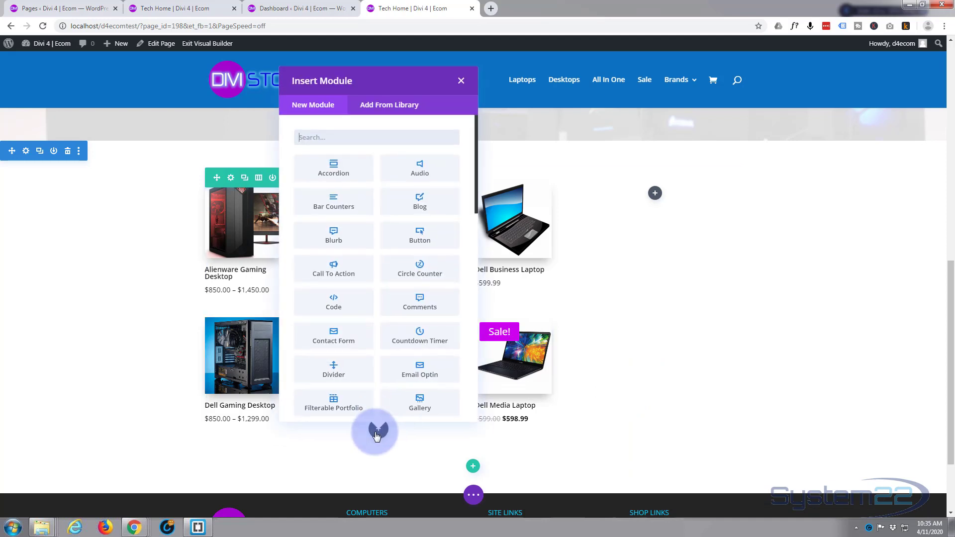
scroll(419, 279, "down", 3)
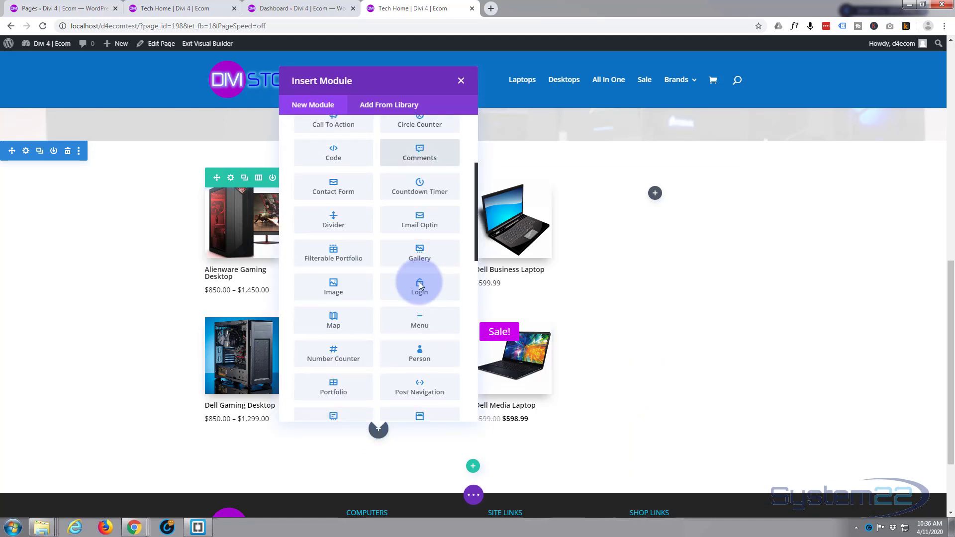
scroll(419, 285, "down", 8)
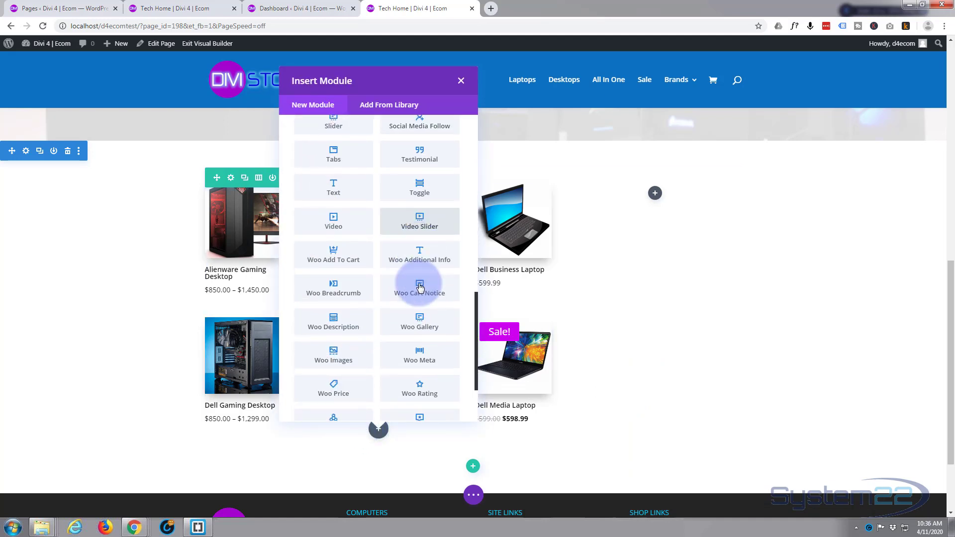
scroll(420, 292, "down", 2)
scroll(420, 287, "up", 3)
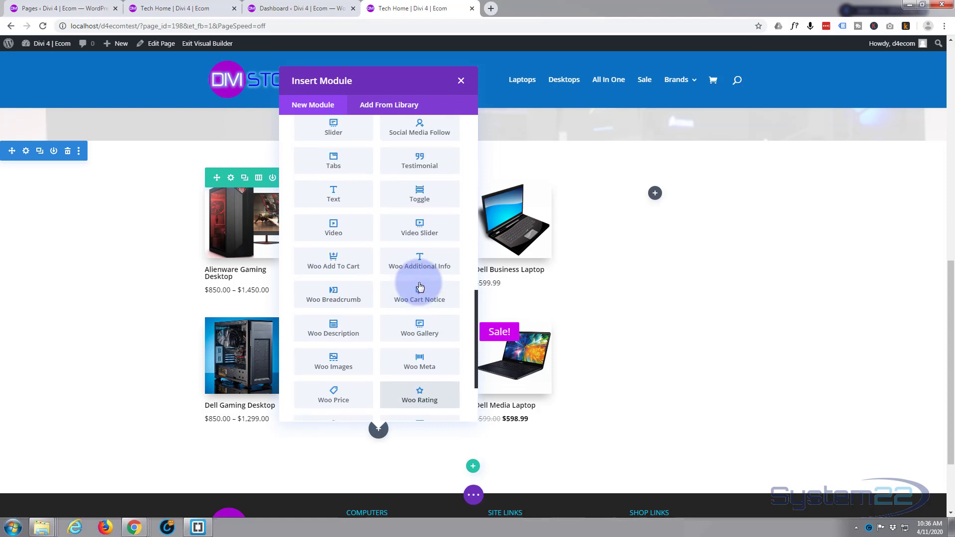
left_click(354, 204)
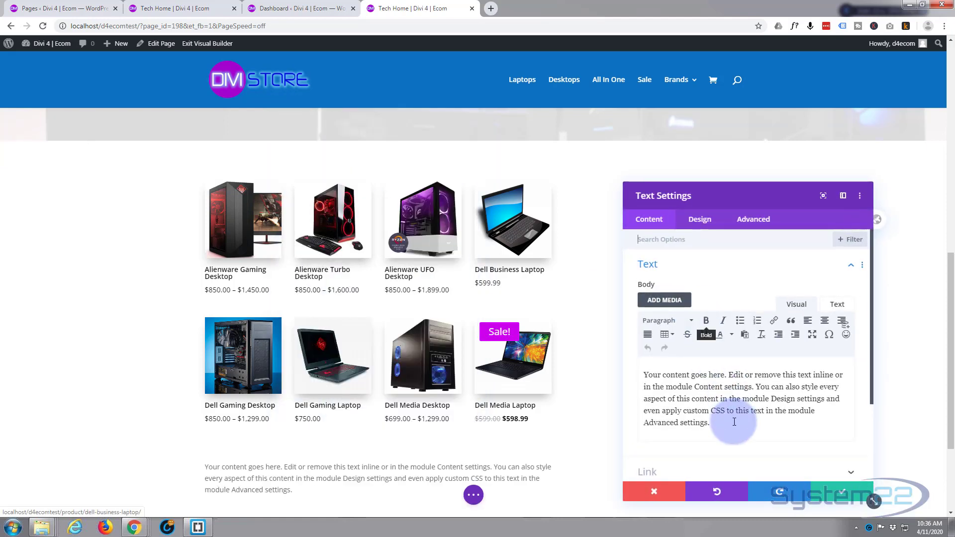
Replace the text body with 'Best Sellers.' formatted as Heading 2
left_click_drag(706, 423, 621, 362)
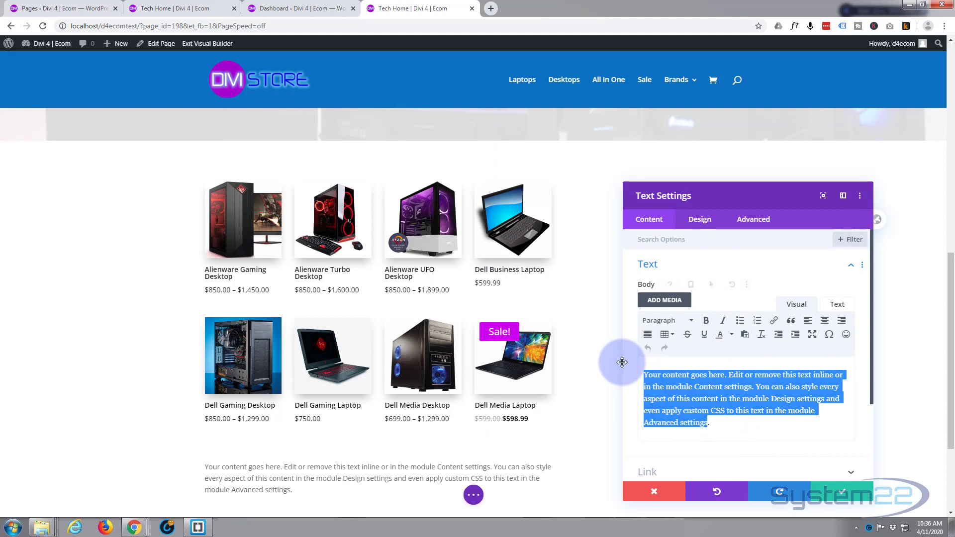
type("Best Sellers.")
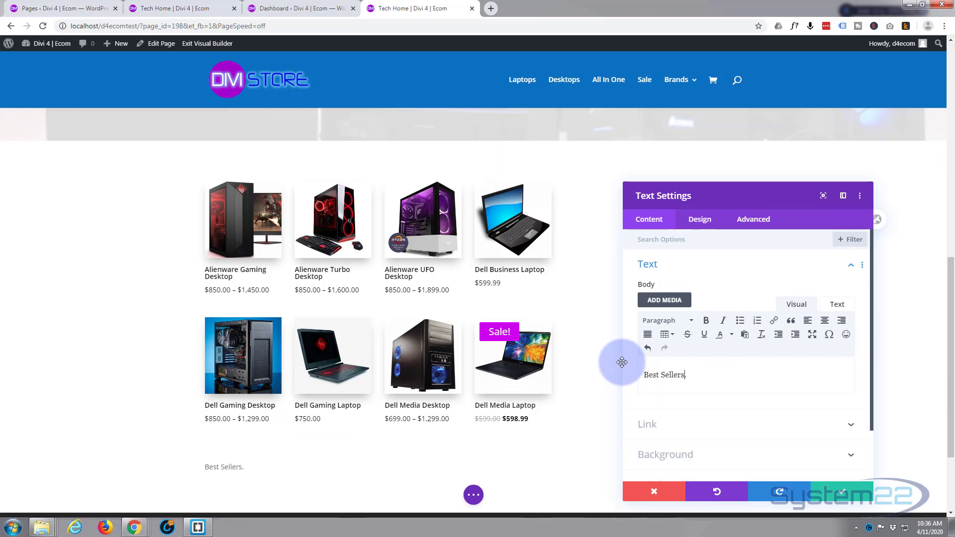
left_click_drag(693, 374, 626, 378)
left_click(685, 320)
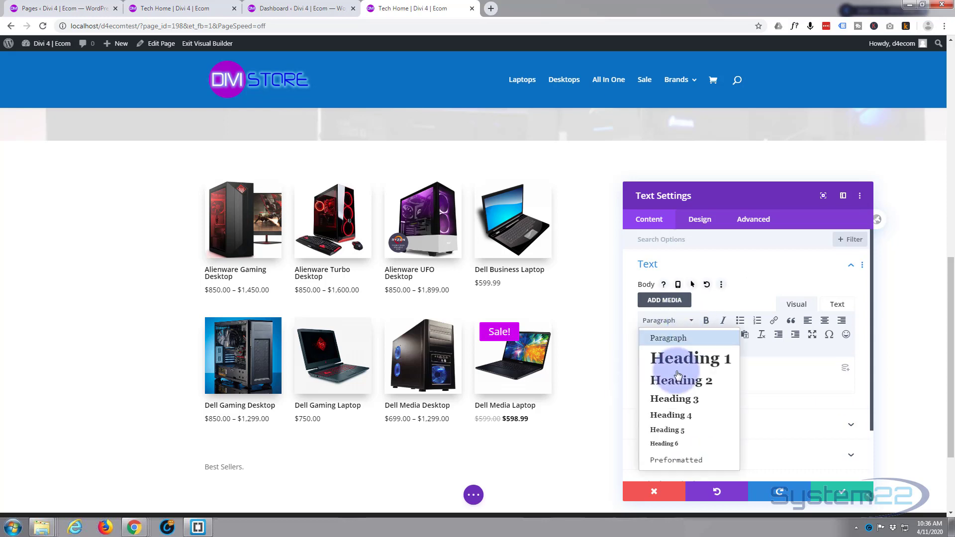
left_click(681, 380)
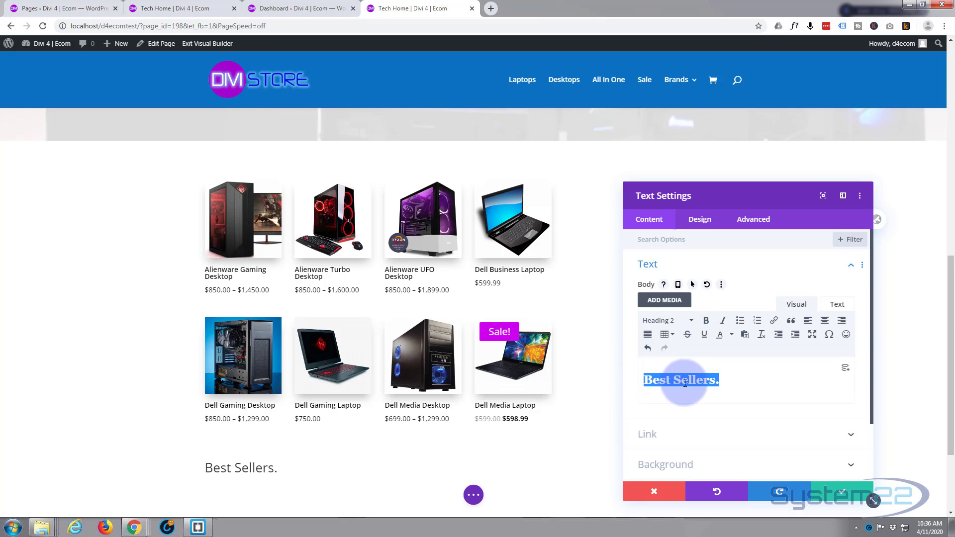
Make the H2 heading text uppercase and Semi Bold
left_click(206, 462)
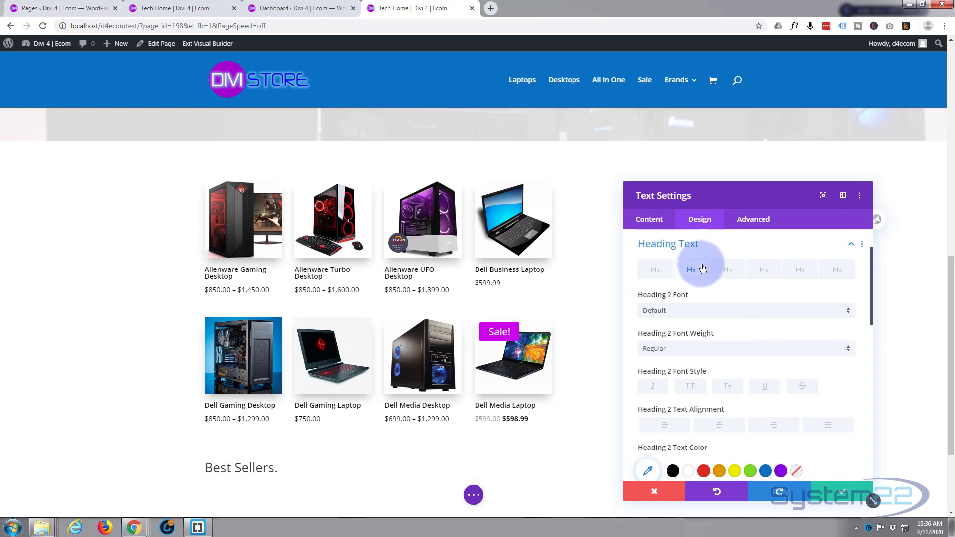
left_click(690, 387)
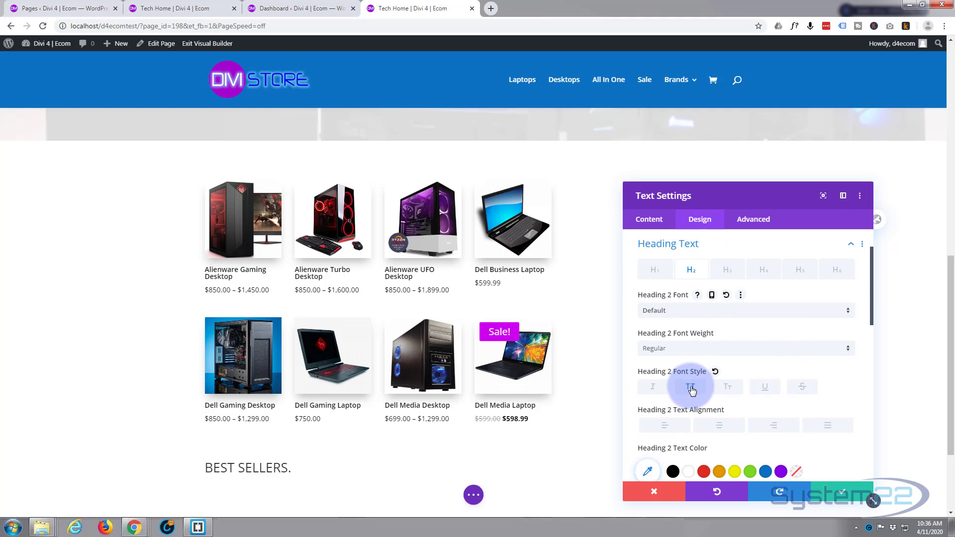
left_click(678, 349)
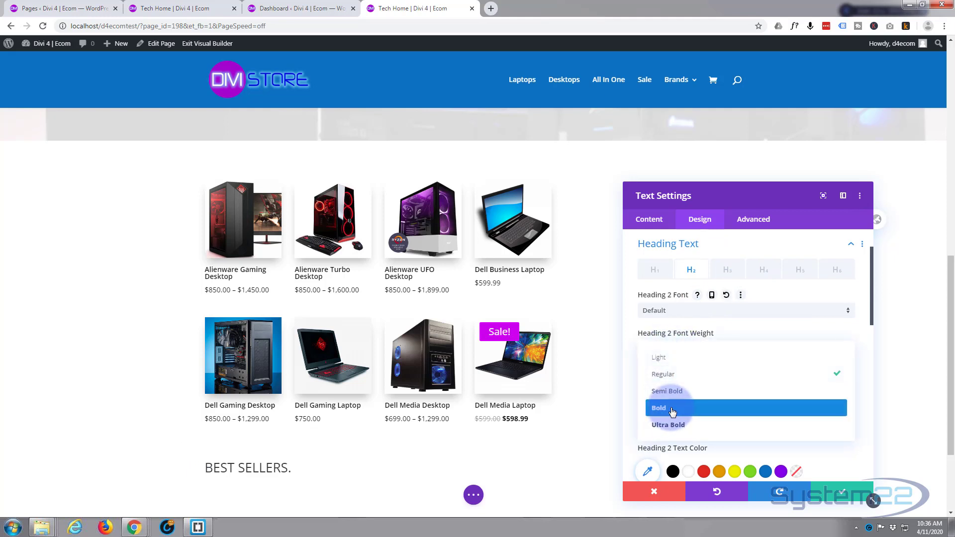
left_click(672, 392)
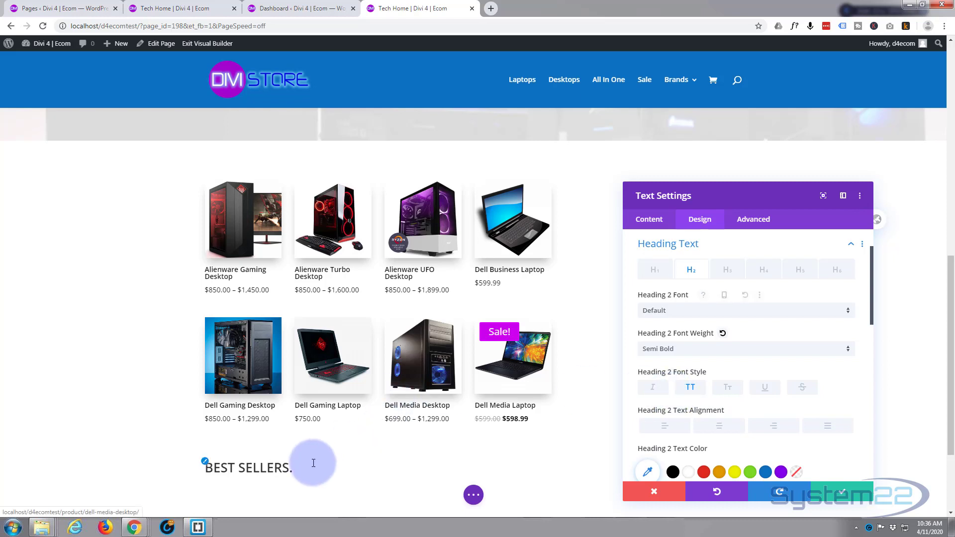
Remove the heading's full stop, save, and move it above the product grid
left_click(649, 219)
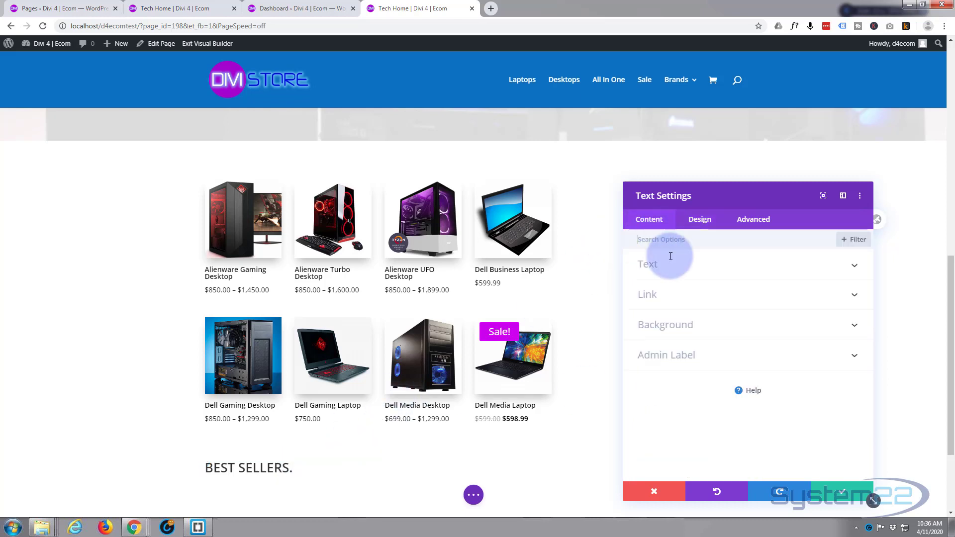
left_click(687, 264)
left_click(716, 380)
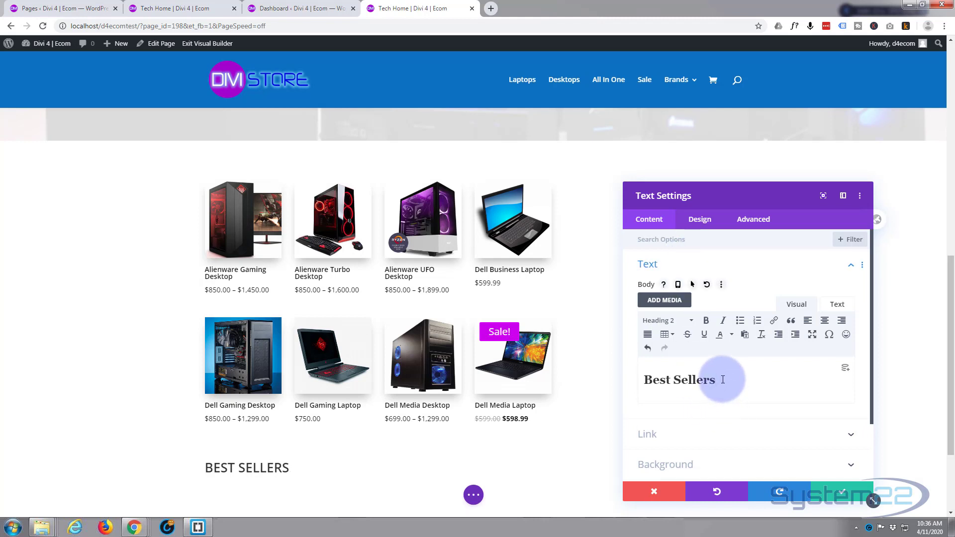
left_click(846, 493)
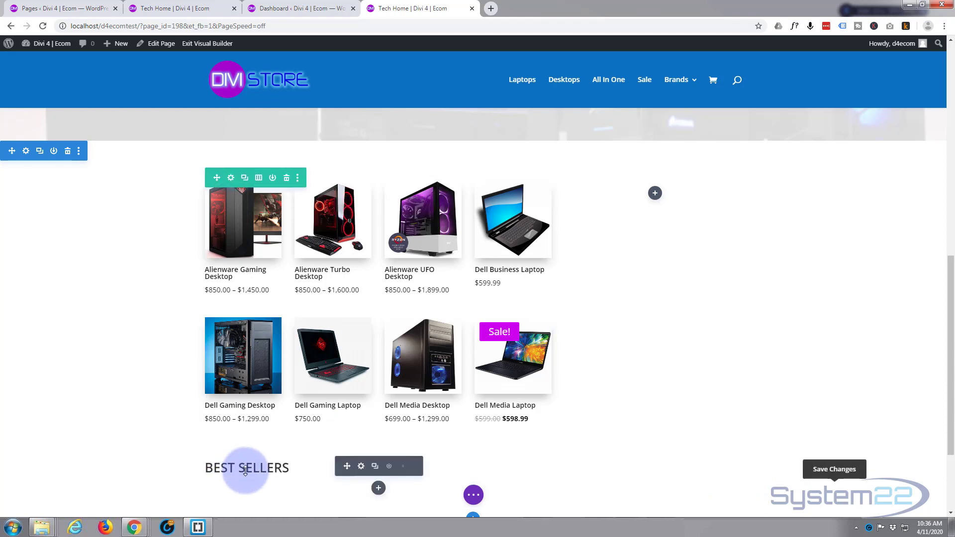
left_click_drag(348, 466, 330, 186)
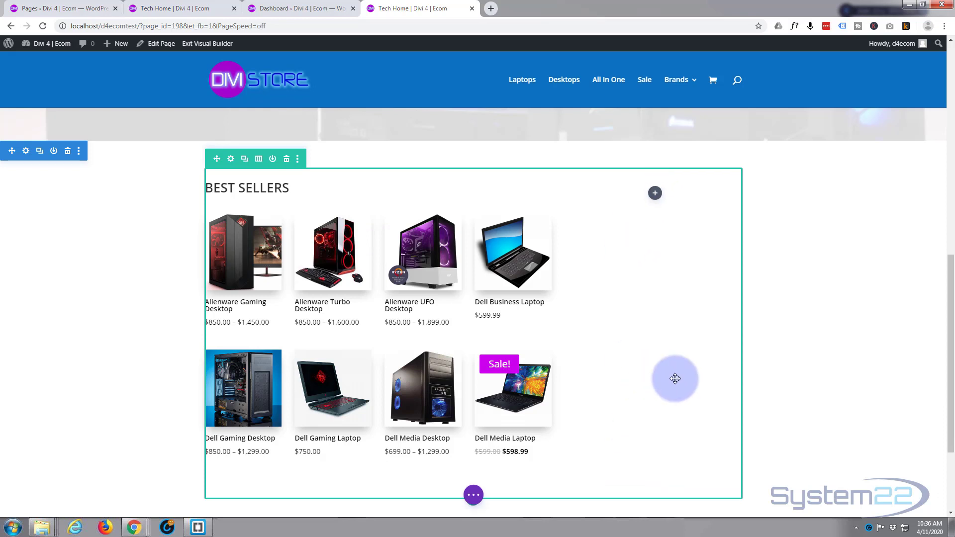
Insert a Blurb module in the right column titled 'Mac 27" Huge Savings'
left_click(655, 194)
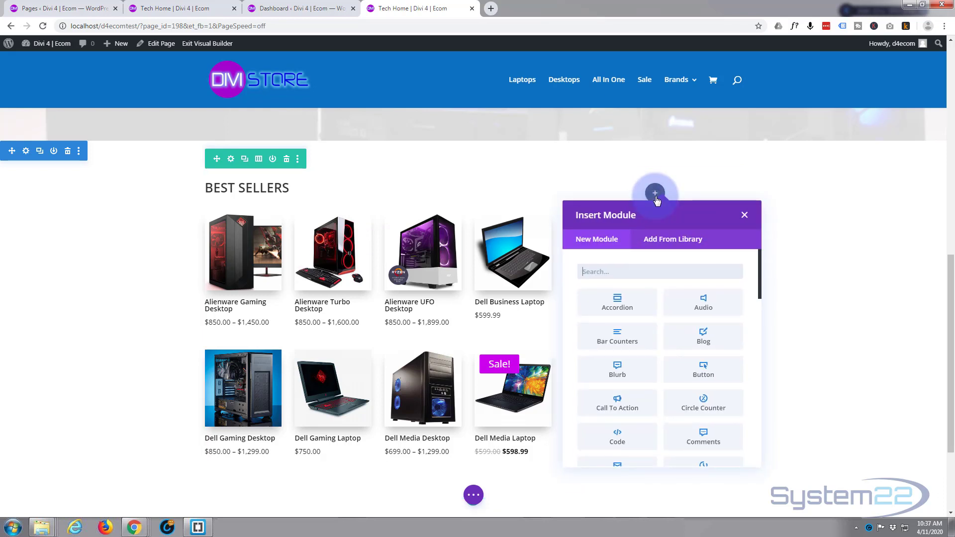
left_click(618, 370)
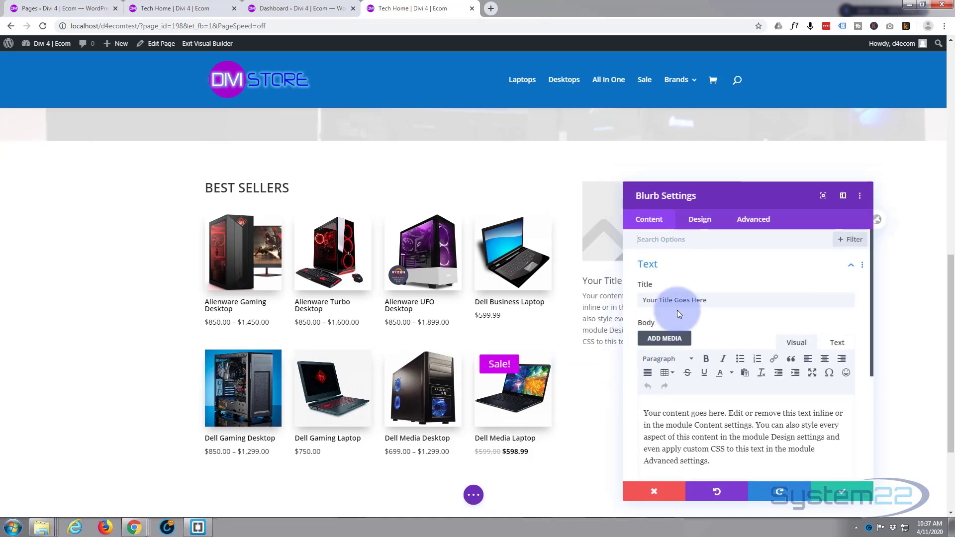
left_click_drag(716, 300, 628, 301)
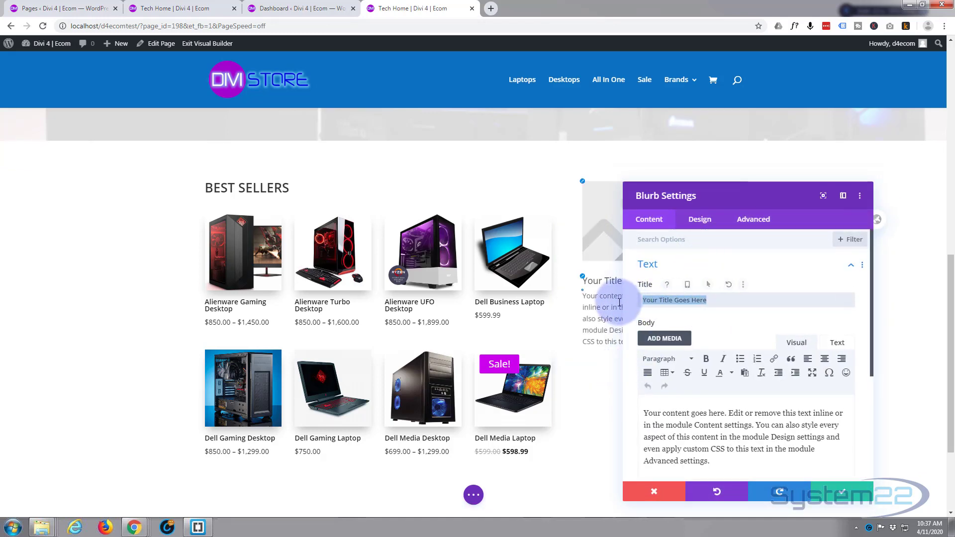
type("Mac")
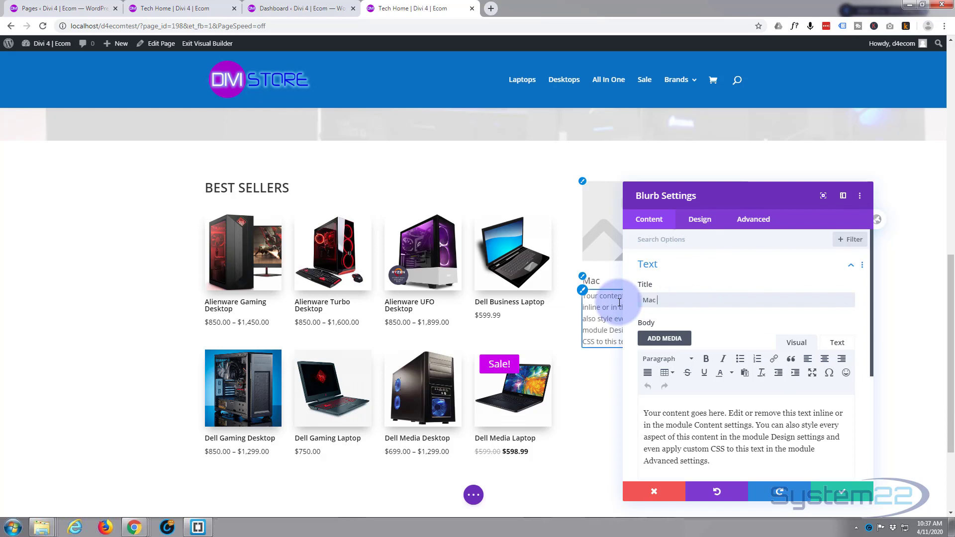
type(" 27\" Huge Sale")
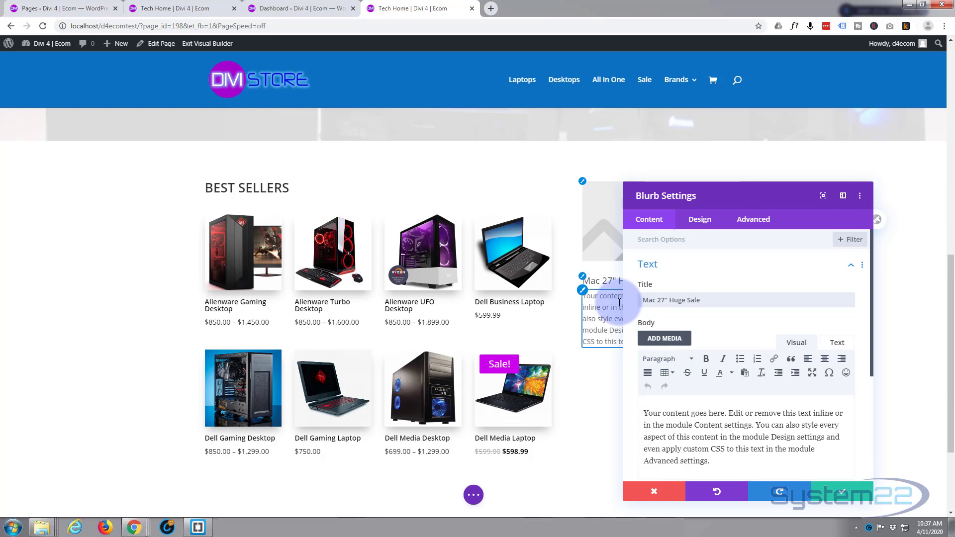
key("BackSpace")
key("BackSpace")
type("vings")
left_click_drag(725, 201, 284, 190)
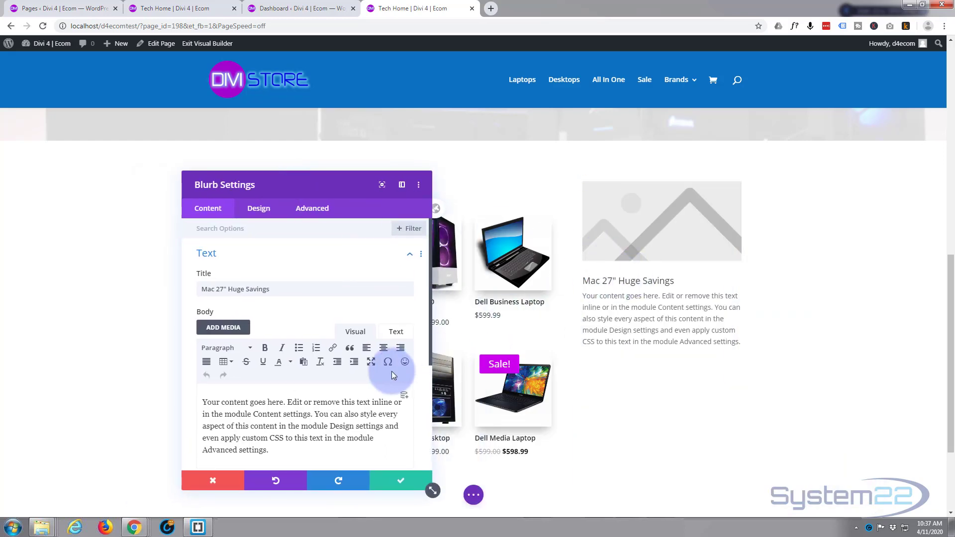
Replace the blurb body with 'Get this great all-in-one system today!' and start a new line
scroll(389, 370, "down", 1)
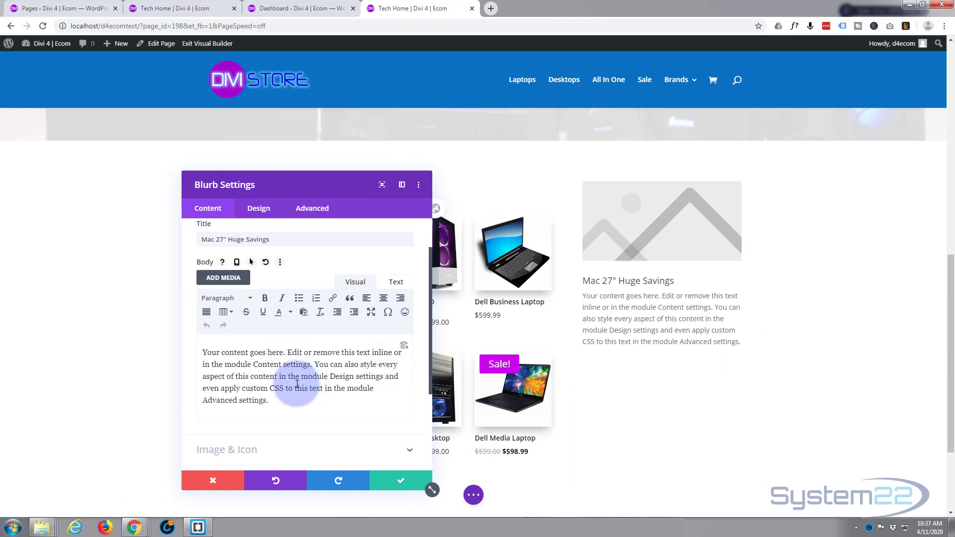
left_click_drag(273, 399, 186, 341)
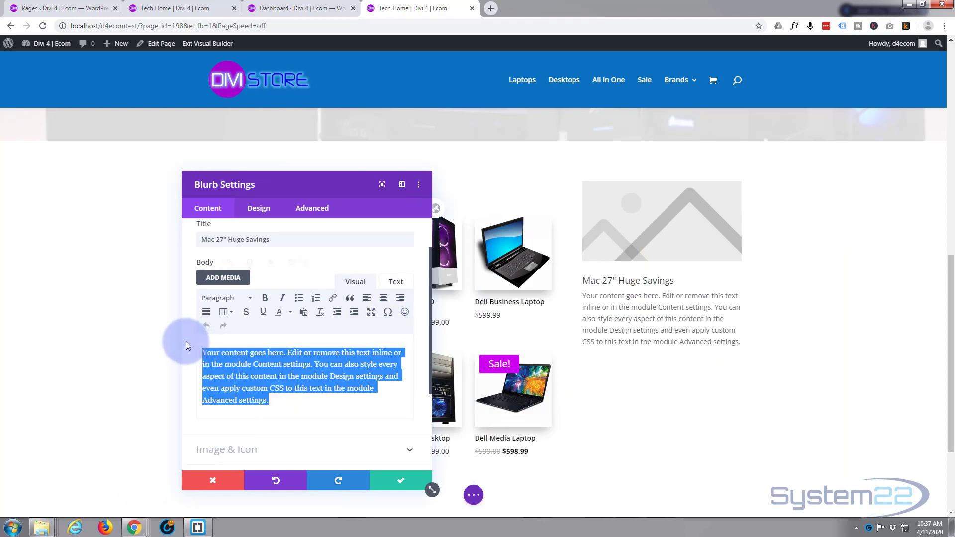
type("Get this great all-in-one")
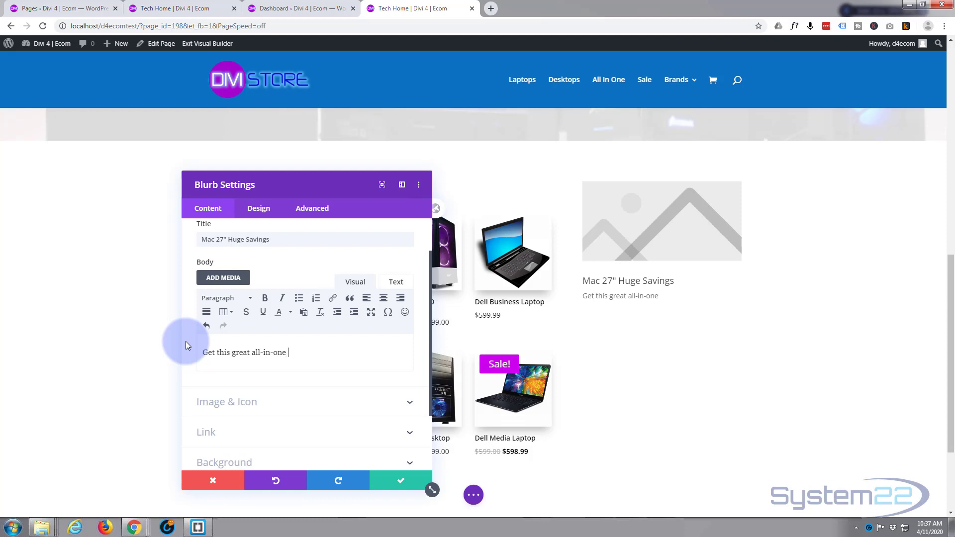
type(" system today!")
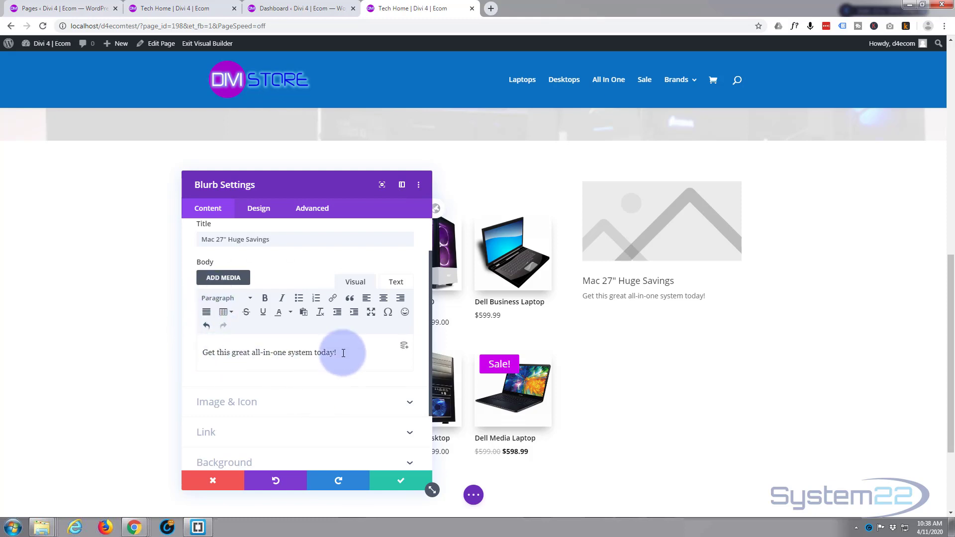
key("Return")
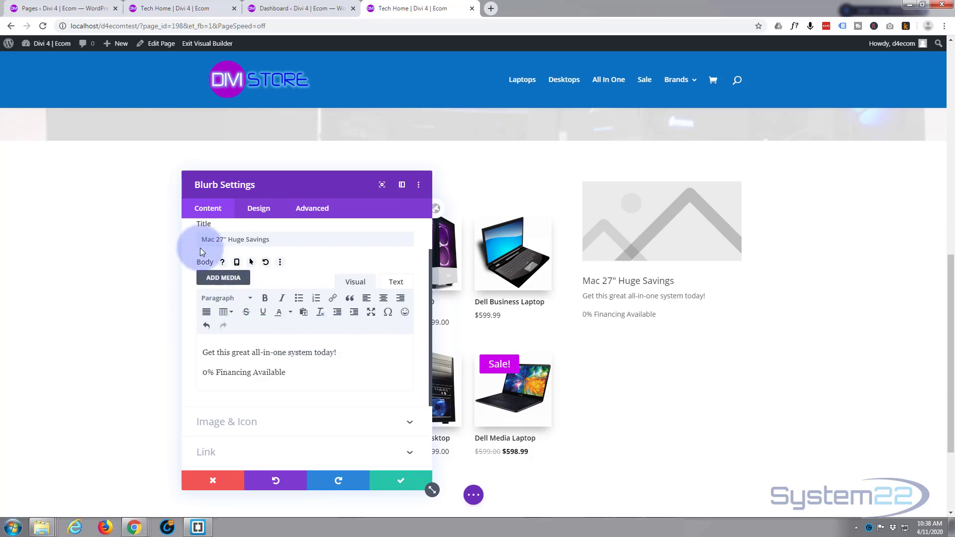
Make the '0% Financing Available' line red, Heading 4 and bold
left_click_drag(285, 372, 193, 372)
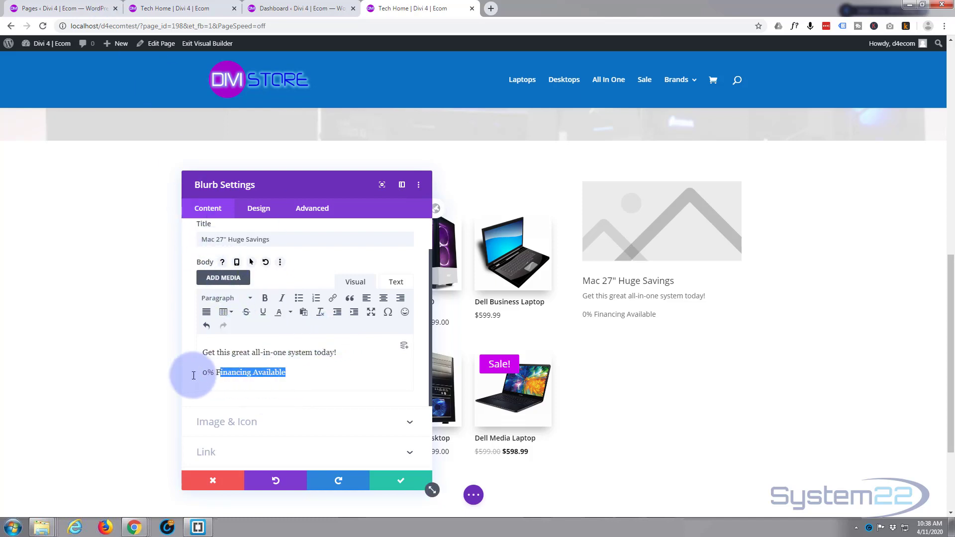
left_click(290, 312)
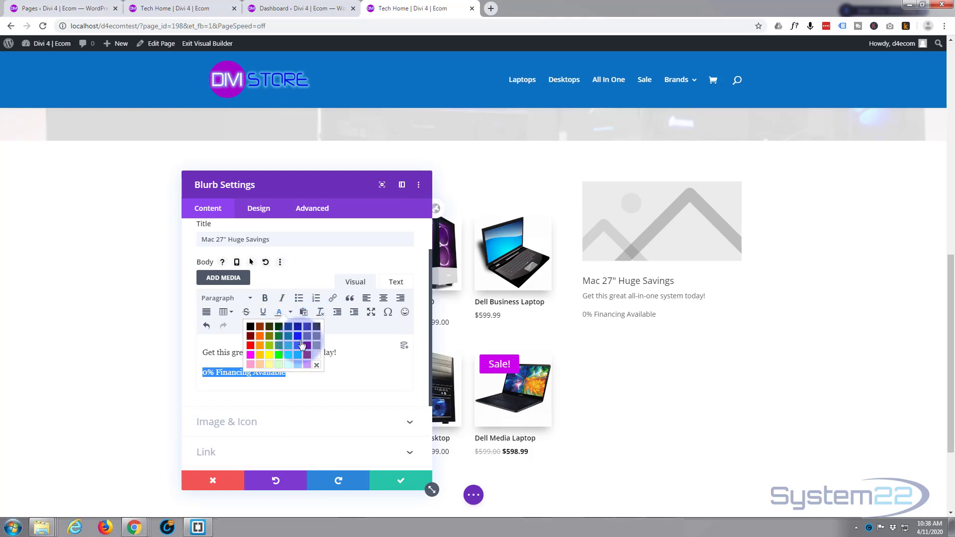
left_click(251, 346)
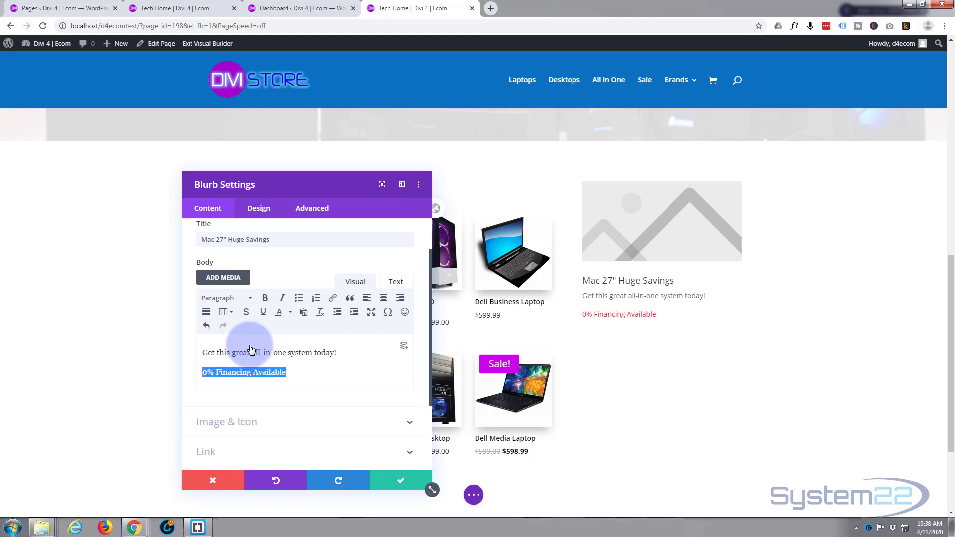
left_click(250, 299)
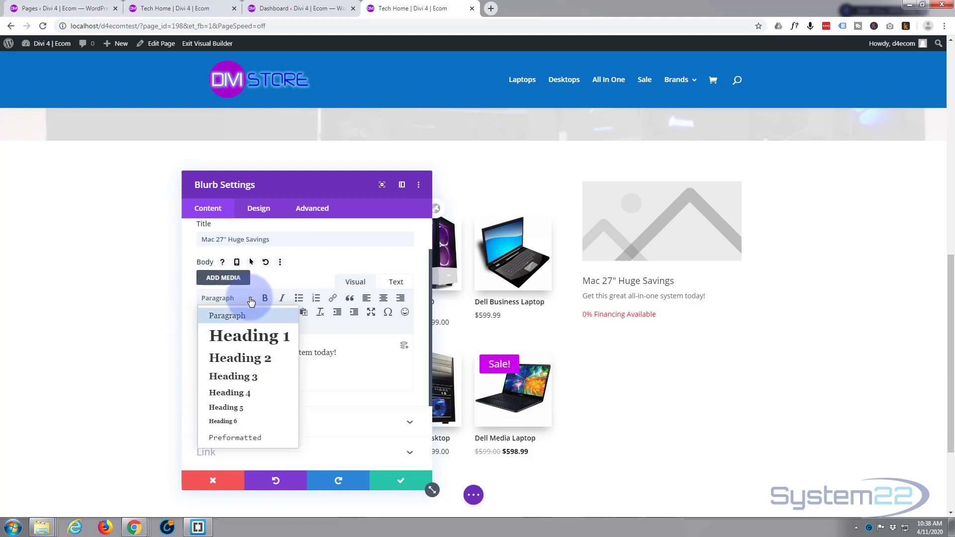
left_click(246, 393)
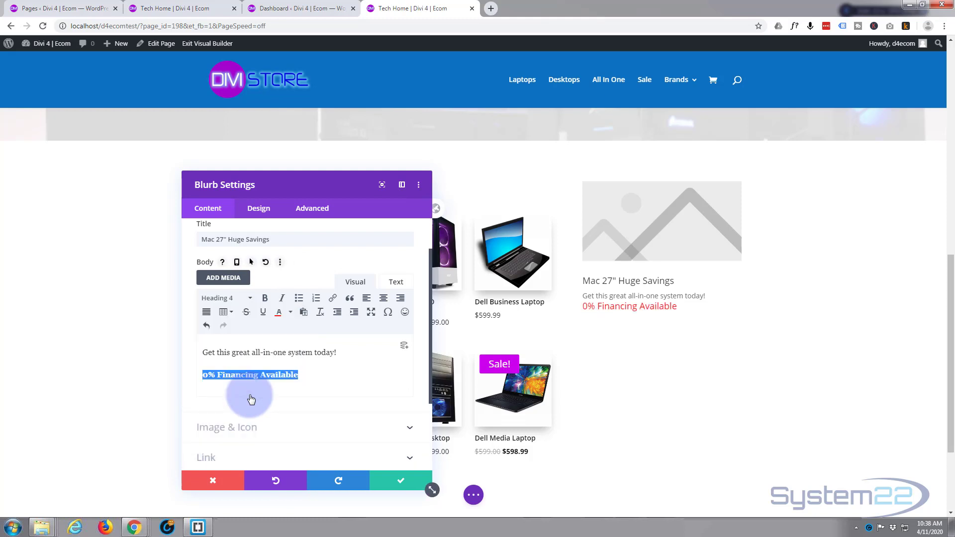
left_click(265, 298)
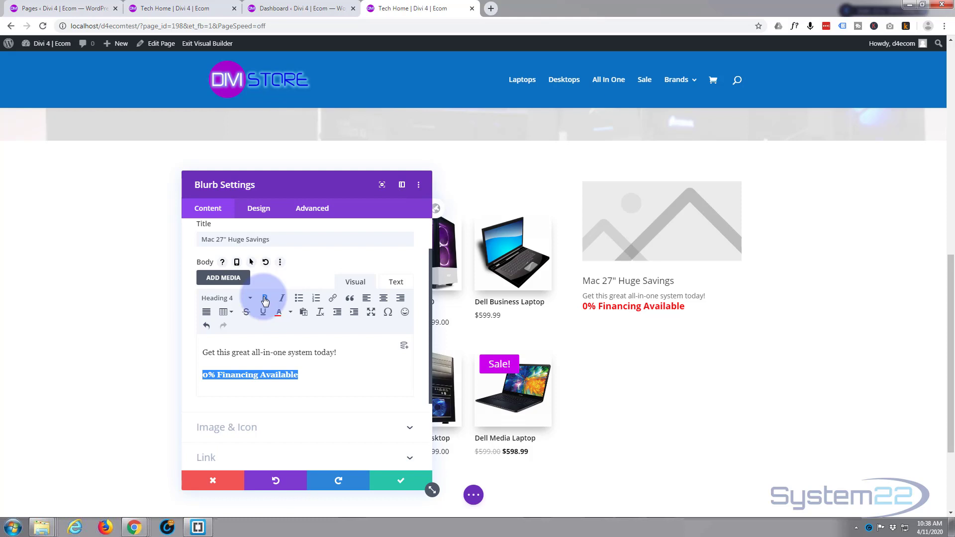
left_click(257, 211)
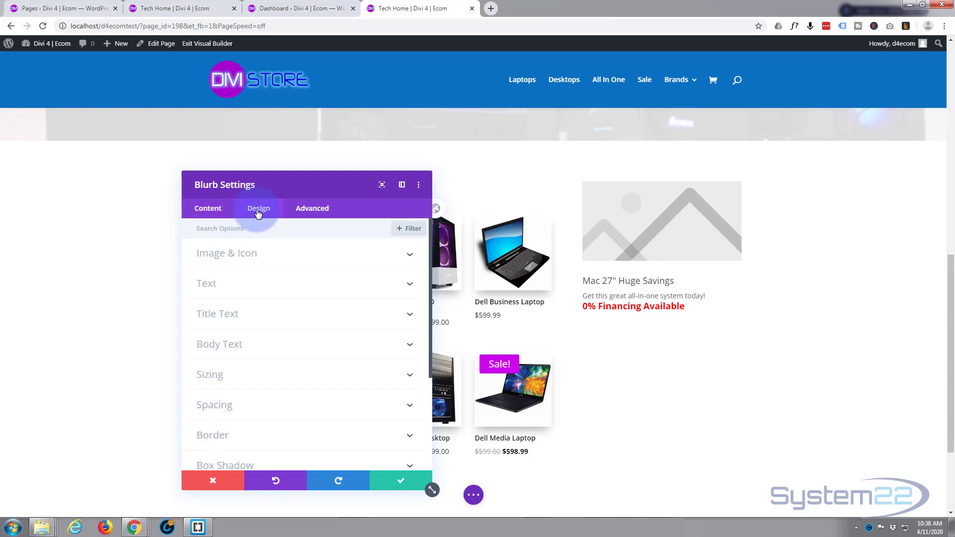
Centre-align the blurb text and make its title blue and uppercase
left_click(288, 293)
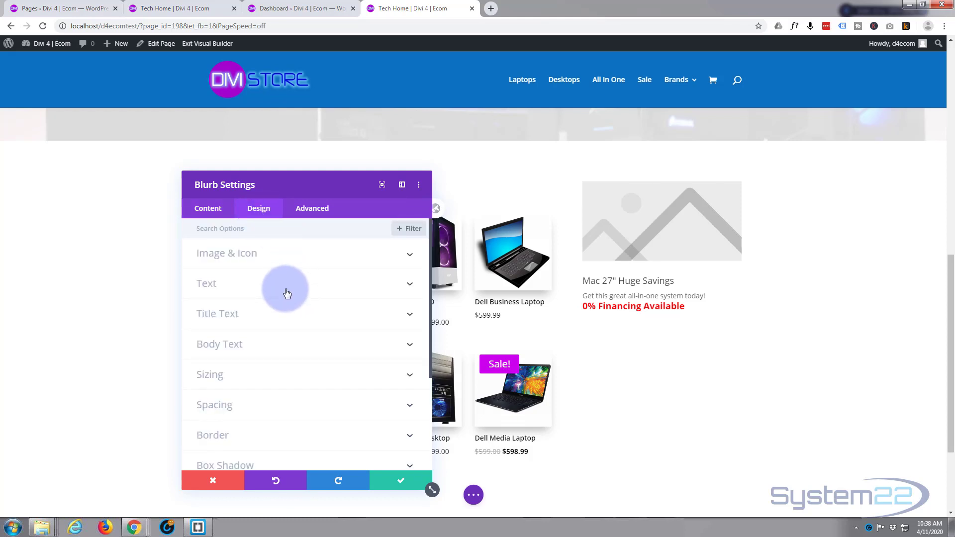
left_click(280, 269)
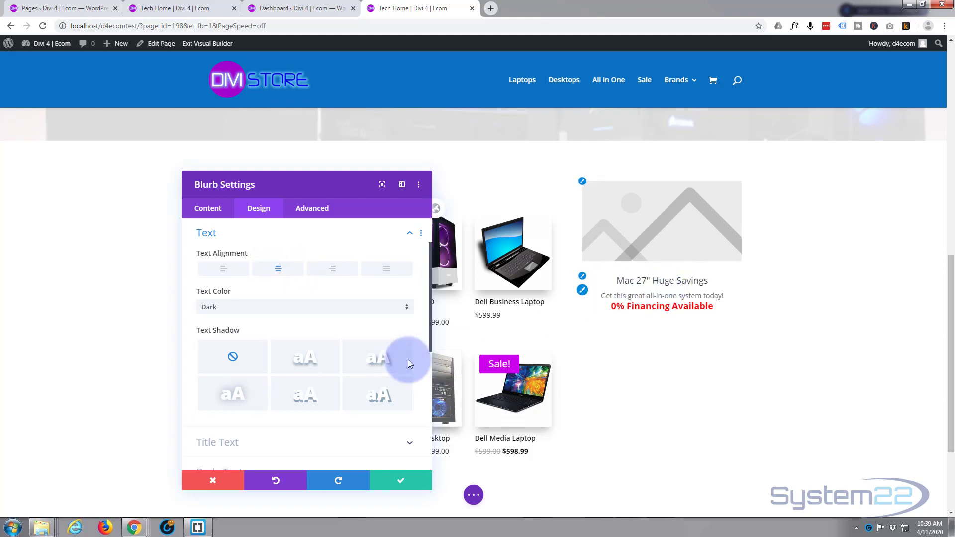
scroll(348, 348, "down", 3)
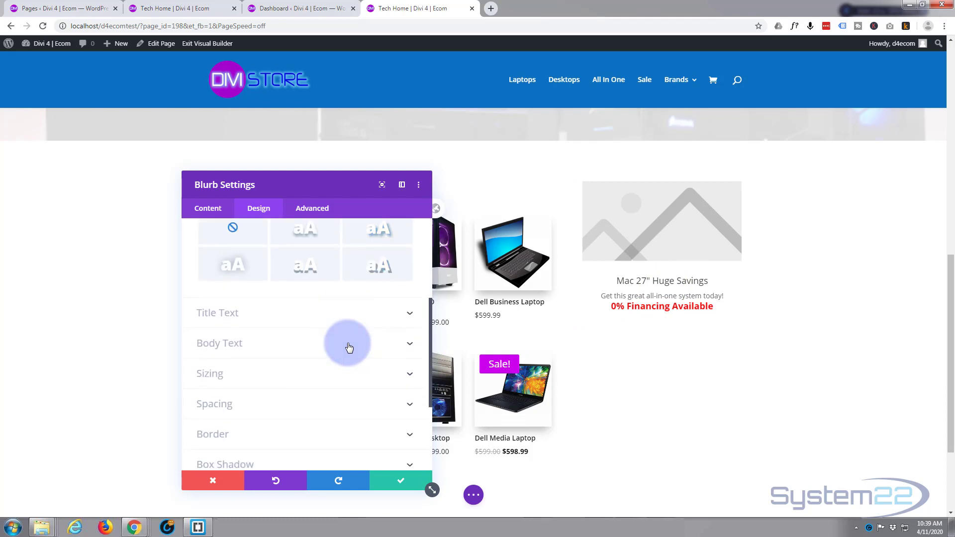
left_click(309, 298)
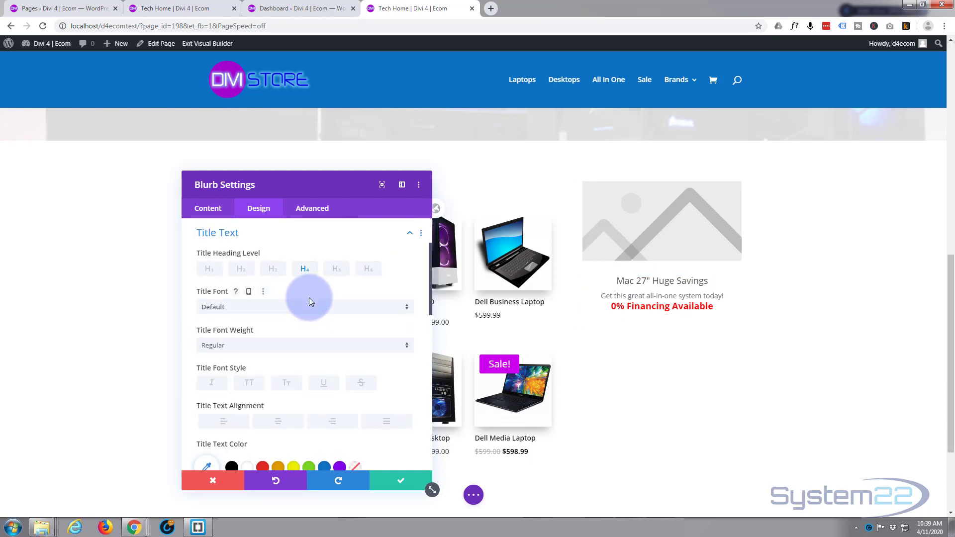
scroll(311, 297, "down", 2)
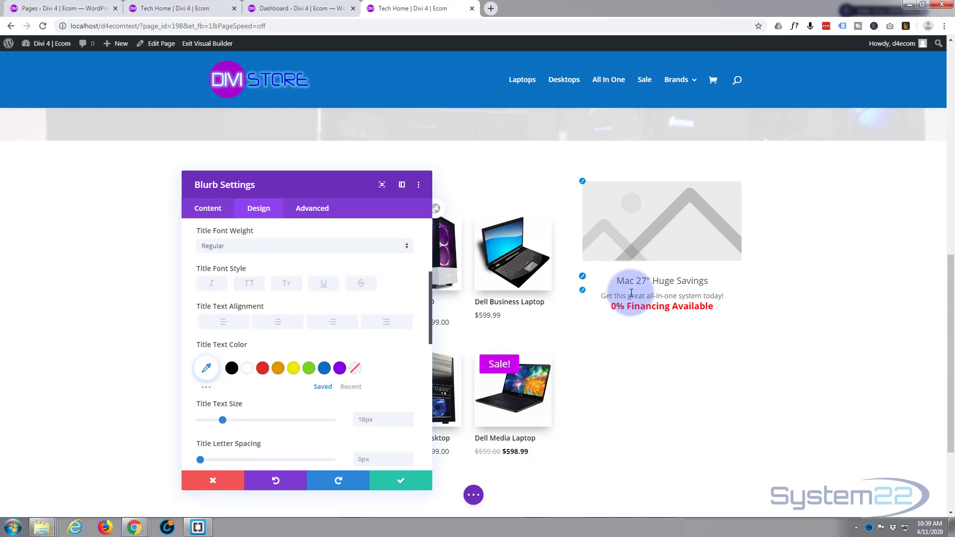
left_click(583, 281)
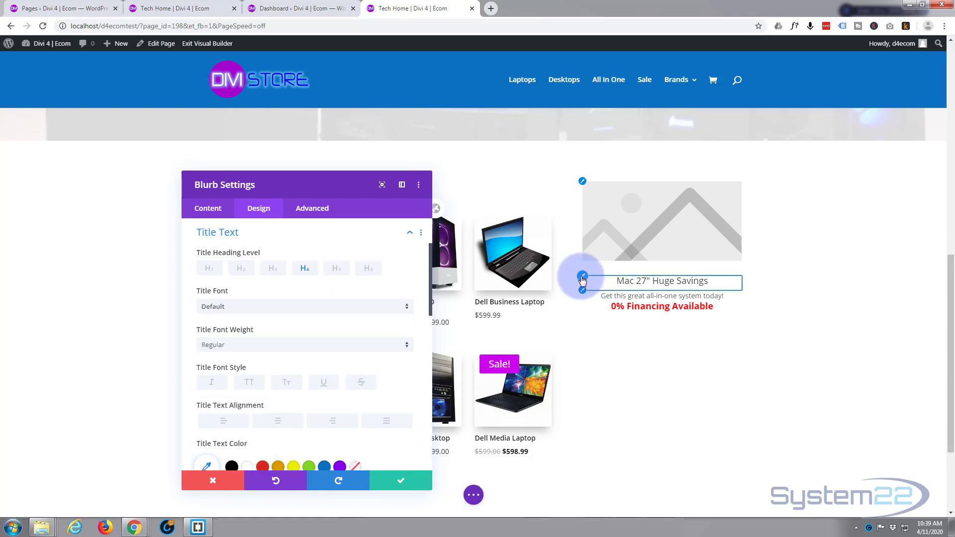
scroll(303, 306, "down", 2)
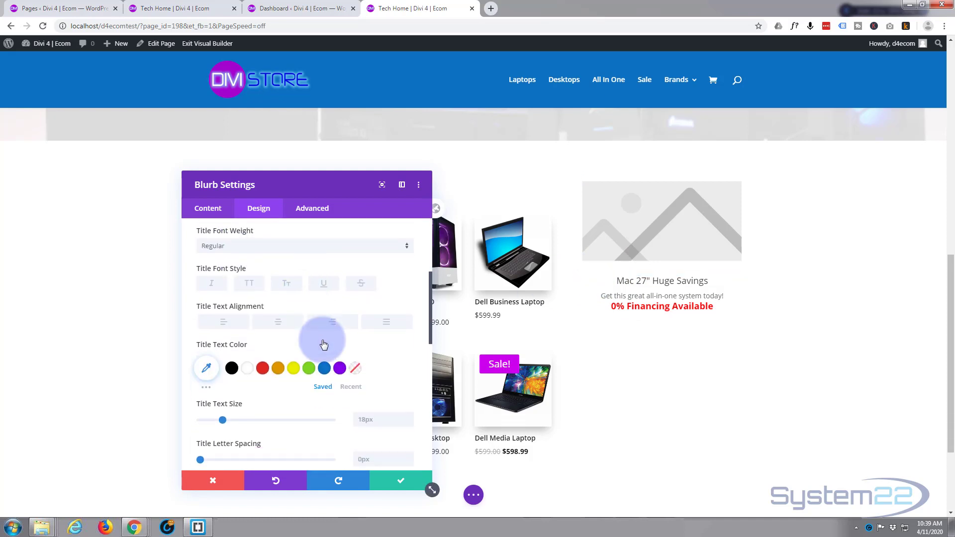
left_click(324, 369)
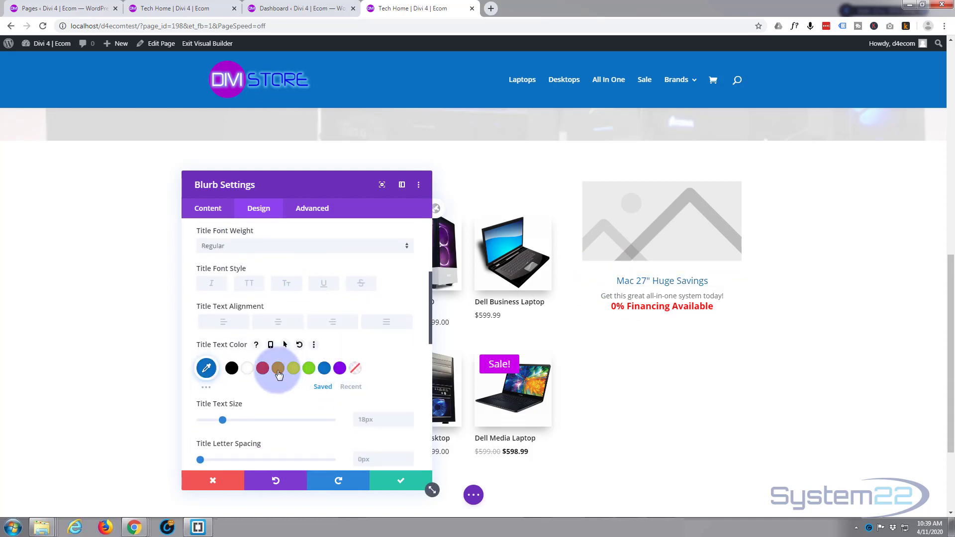
left_click(249, 284)
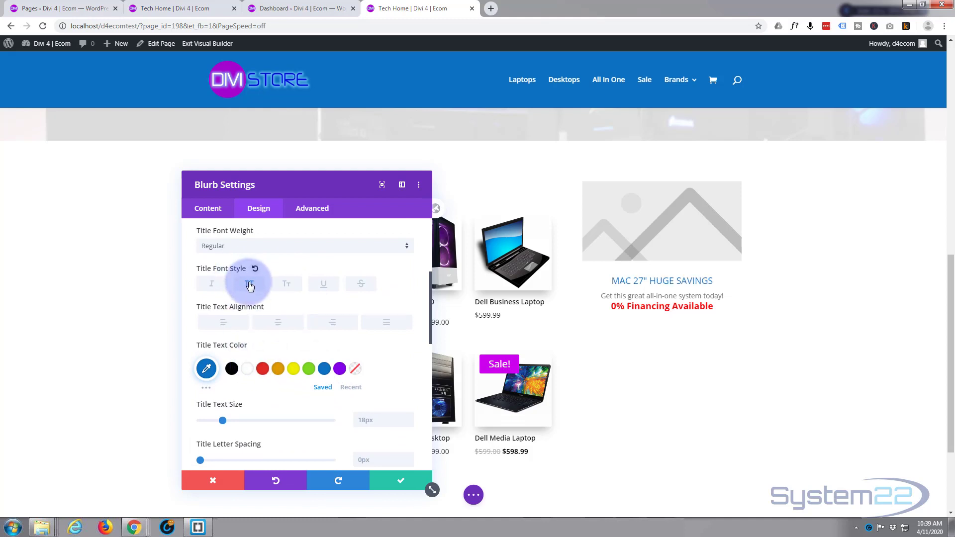
Set the blurb title weight to Semi Bold and its size to 27px
scroll(256, 283, "up", 1)
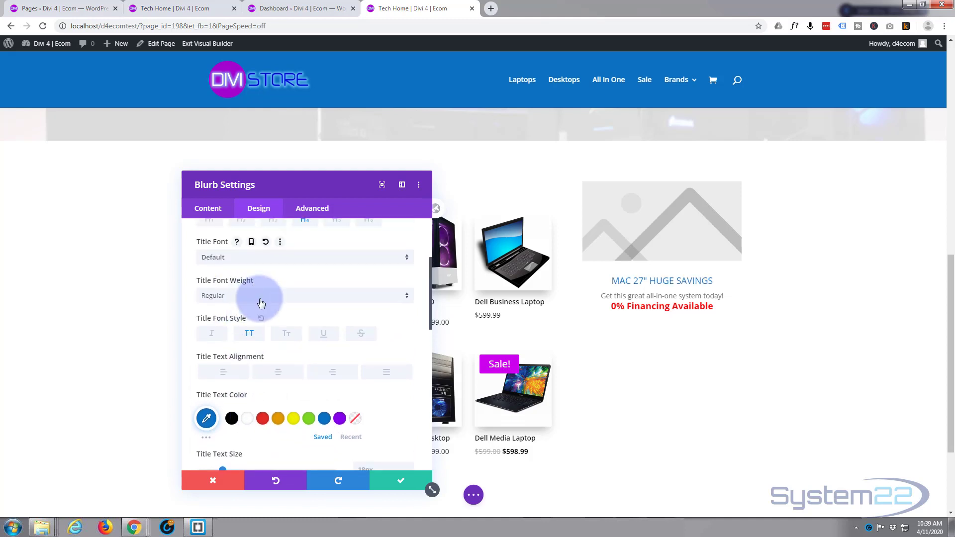
left_click(262, 296)
left_click(241, 338)
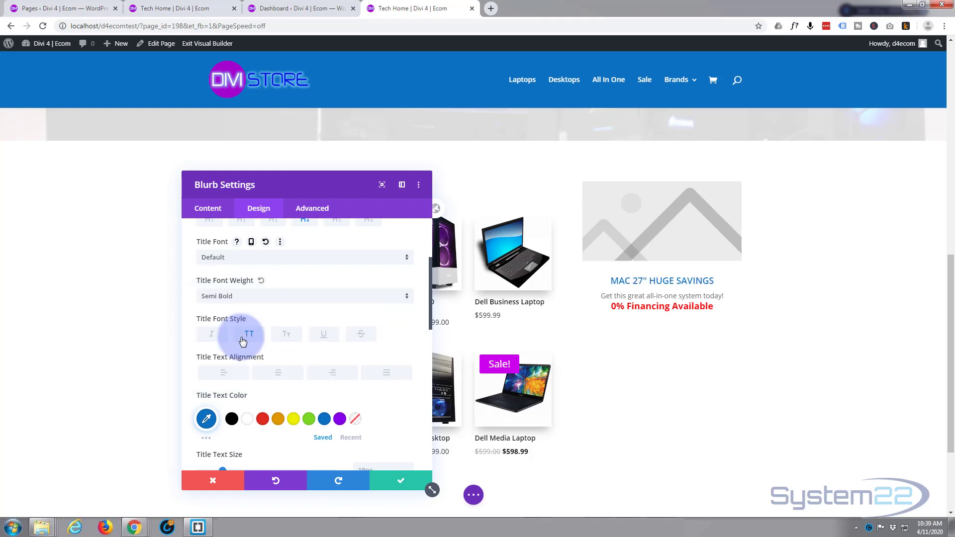
left_click(245, 337)
scroll(277, 333, "down", 1)
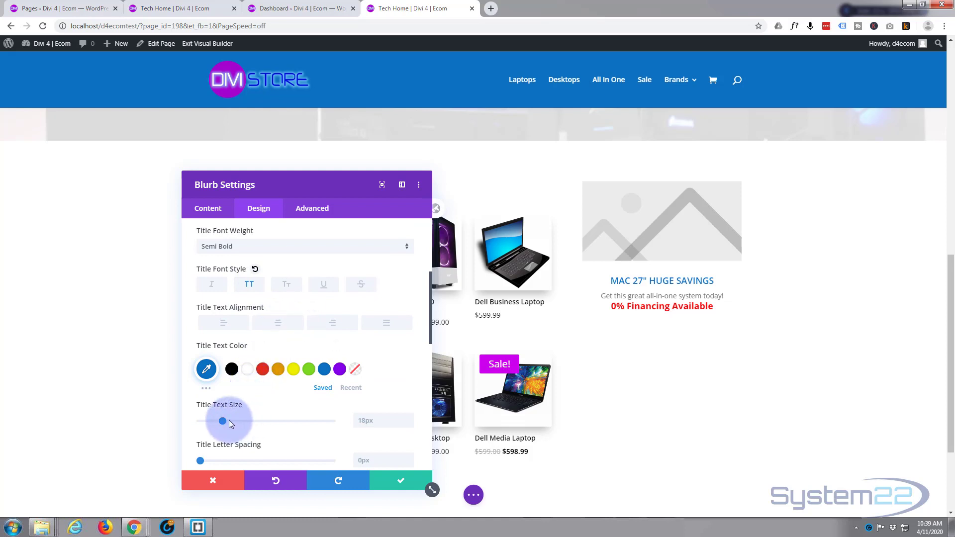
left_click_drag(223, 419, 236, 422)
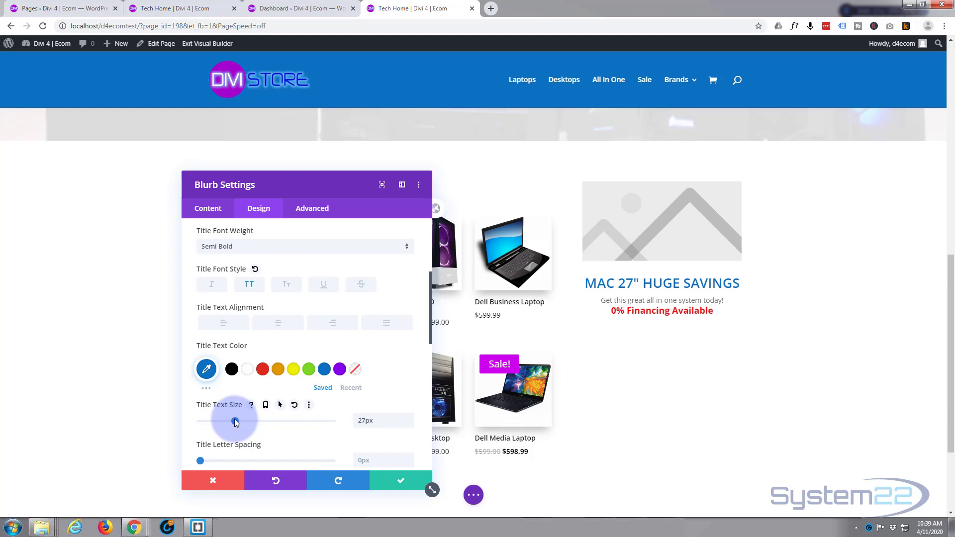
Place the iMac picture from the Media Library as the blurb's image
scroll(278, 368, "down", 2)
left_click(212, 213)
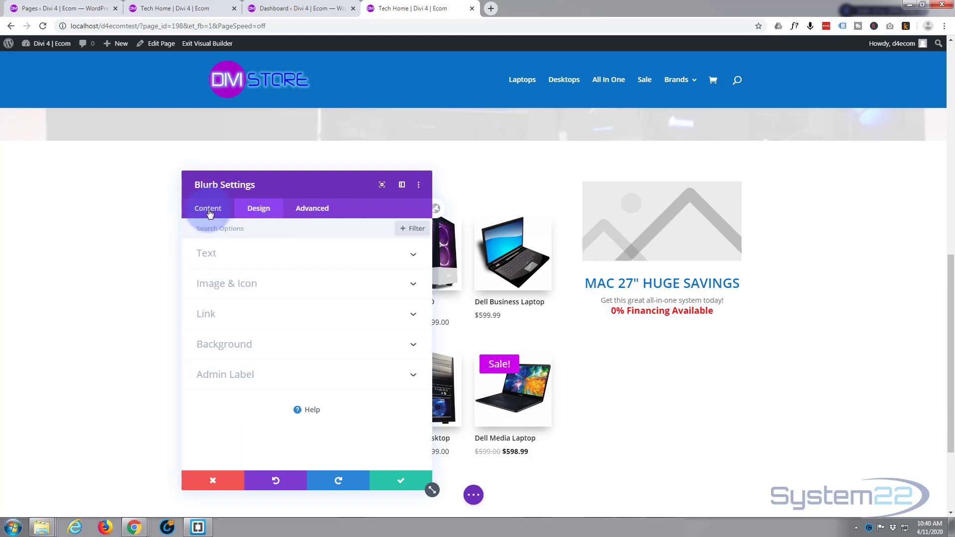
left_click(278, 281)
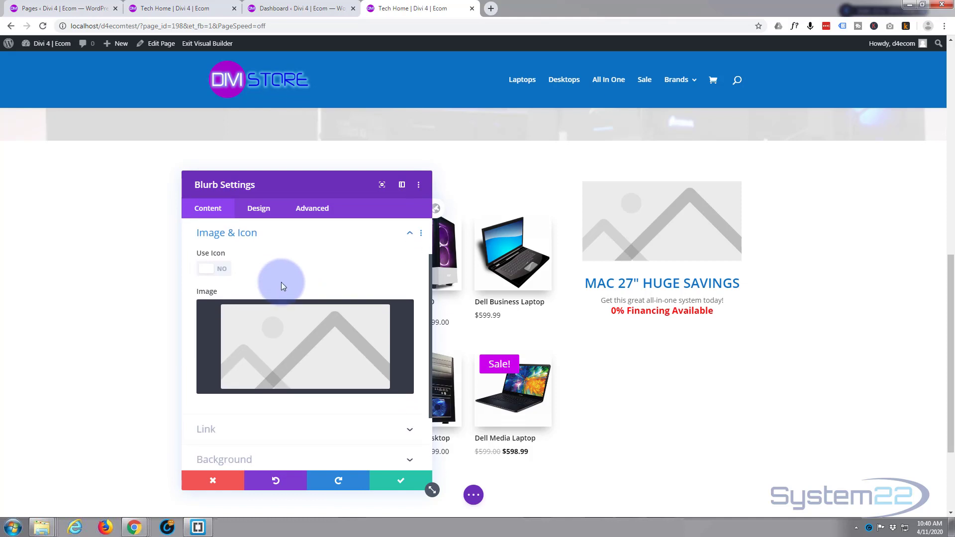
left_click(309, 342)
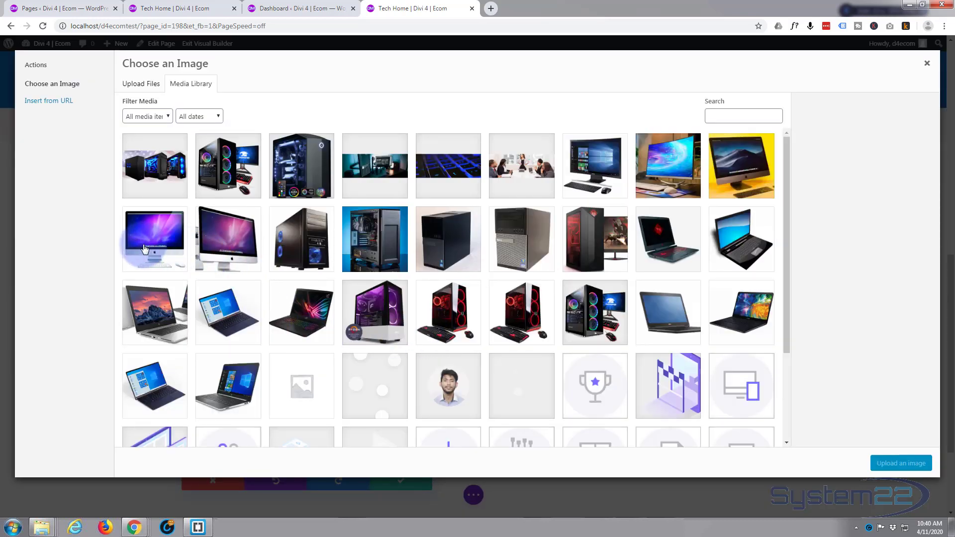
left_click(144, 248)
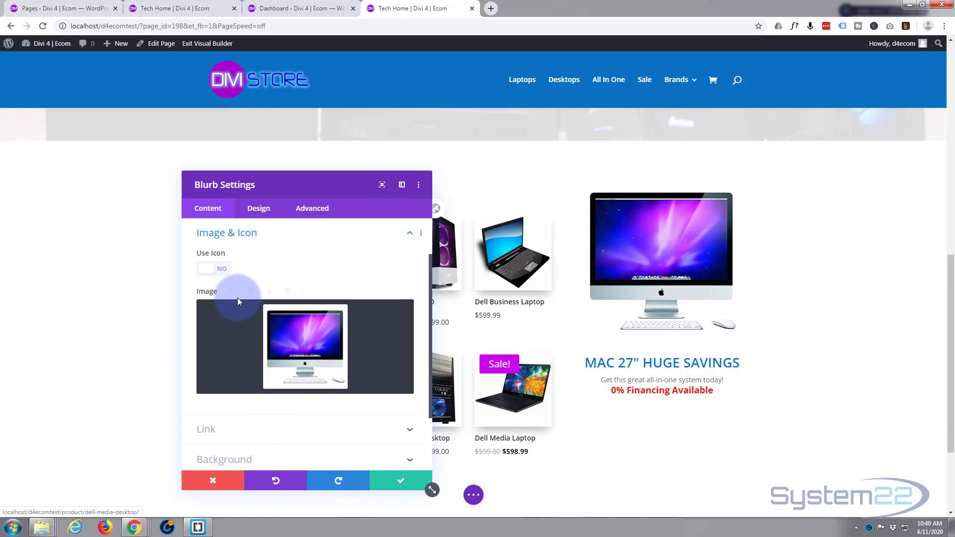
Link the blurb title dynamically to the Mac 27" All In One product page
left_click(235, 435)
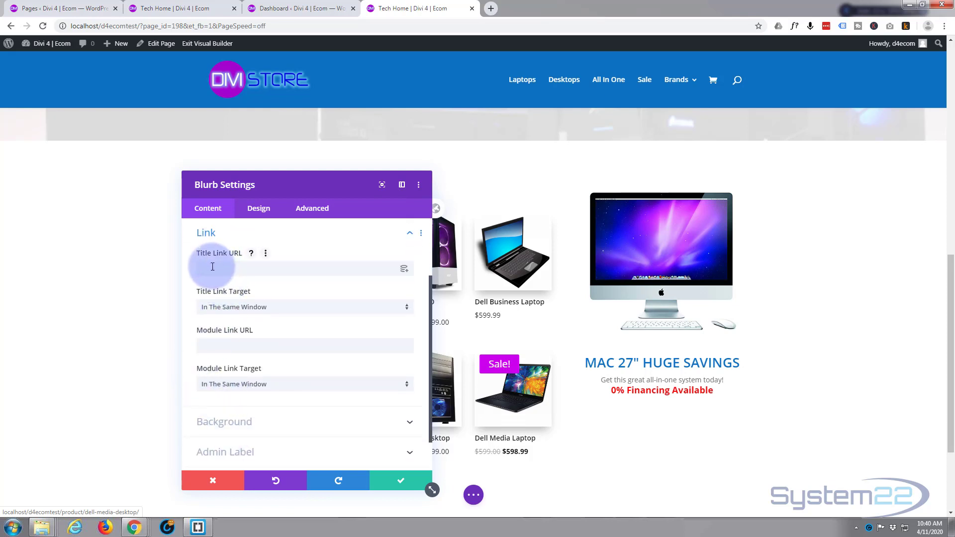
left_click(404, 269)
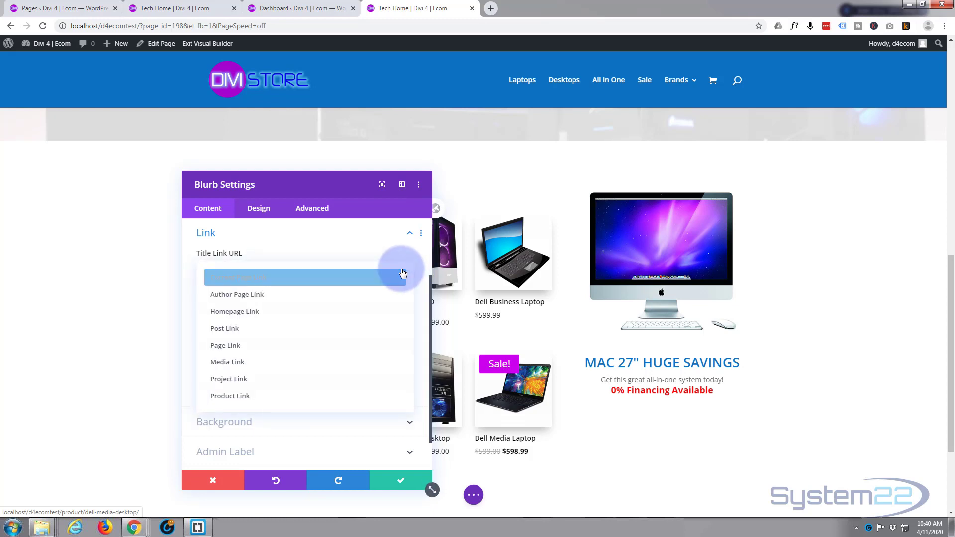
left_click(304, 397)
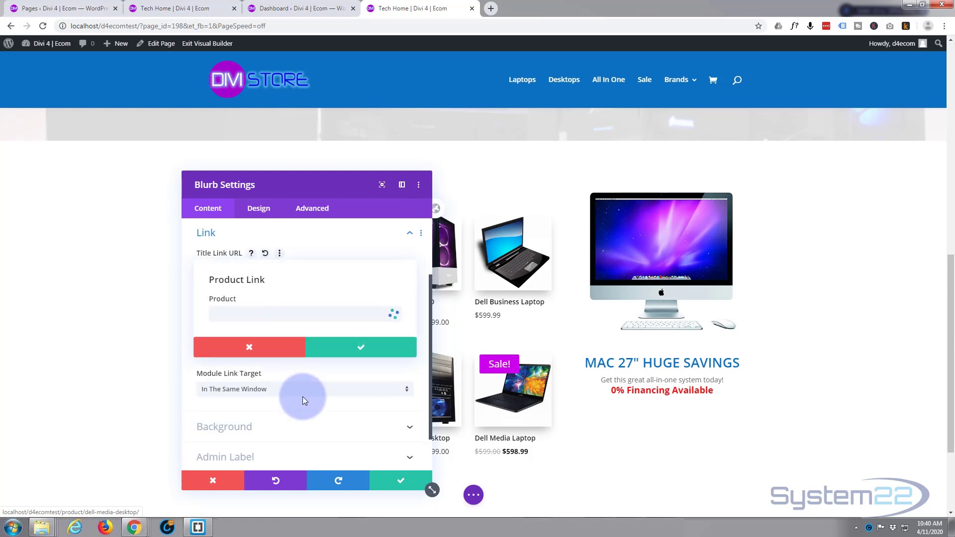
left_click(246, 316)
type("mac")
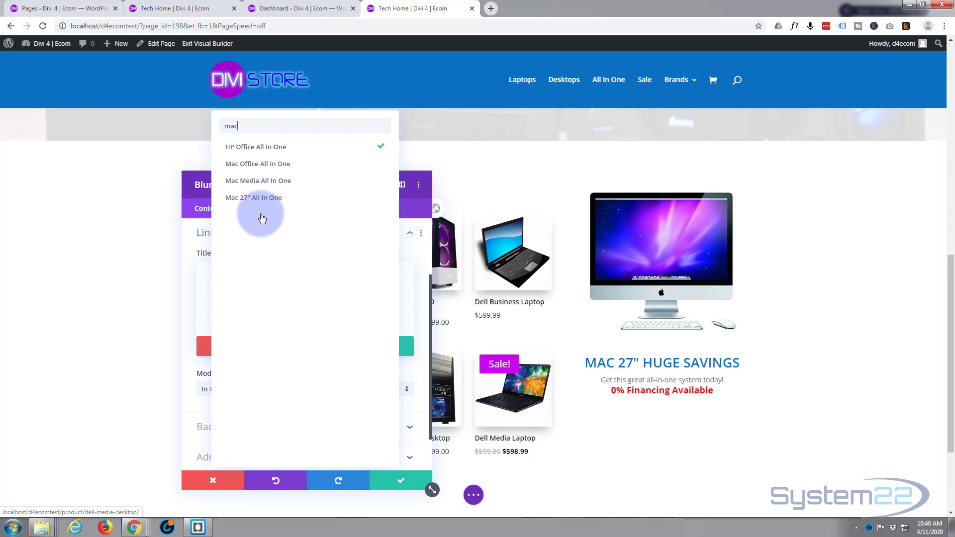
left_click(243, 199)
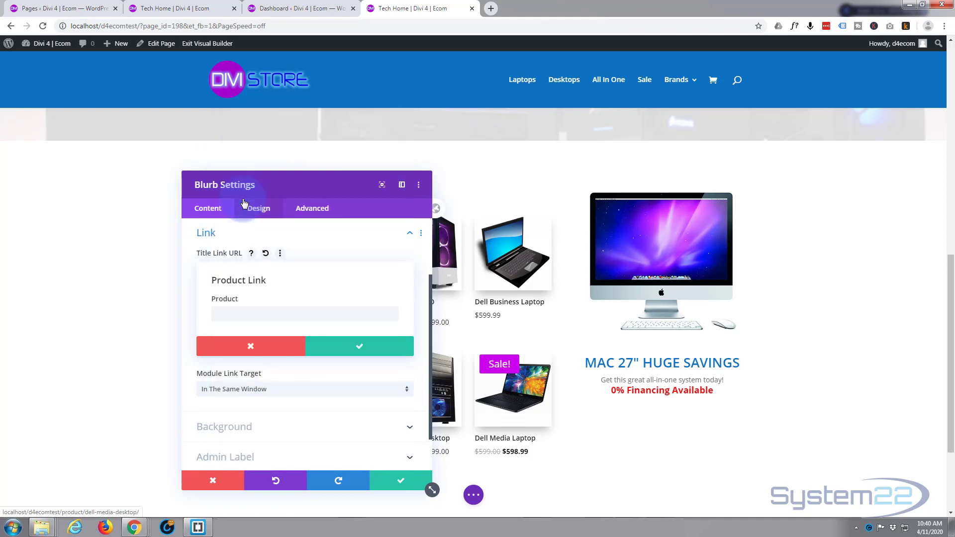
left_click(333, 346)
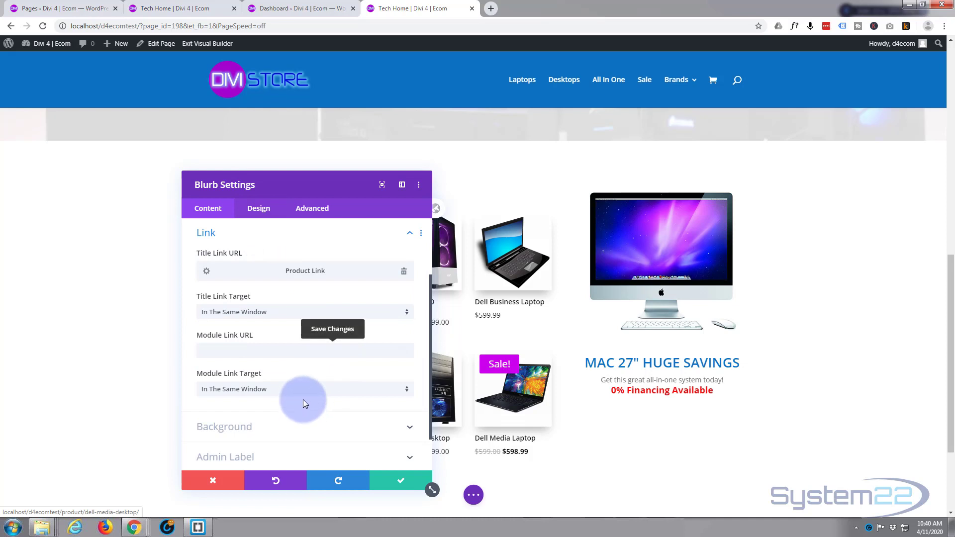
left_click(262, 211)
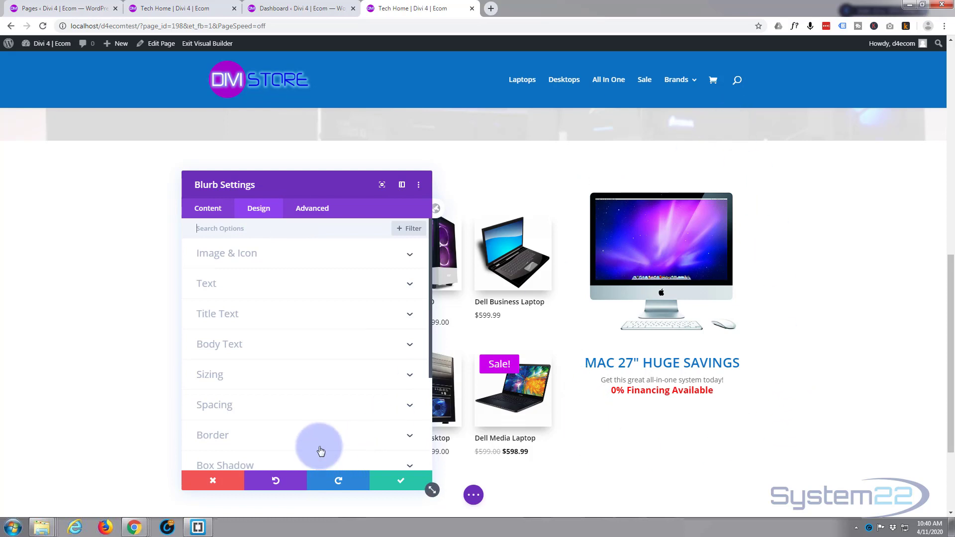
Give the blurb the fourth box shadow preset and 30px bottom padding
scroll(308, 418, "down", 1)
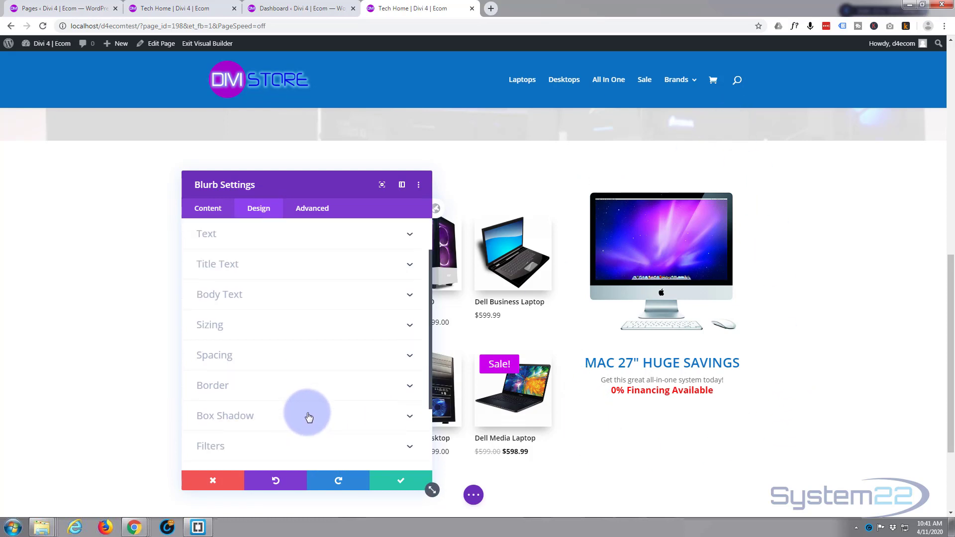
left_click(307, 416)
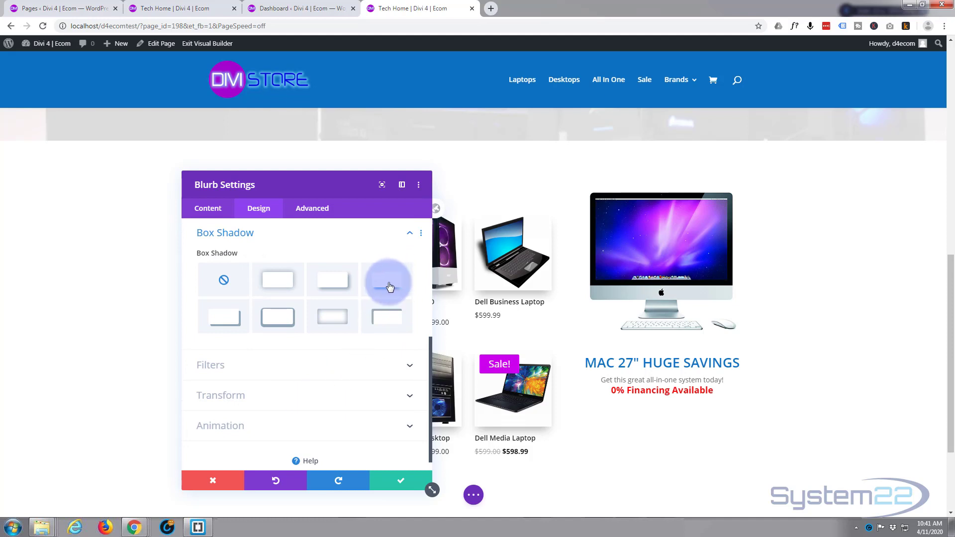
left_click(388, 288)
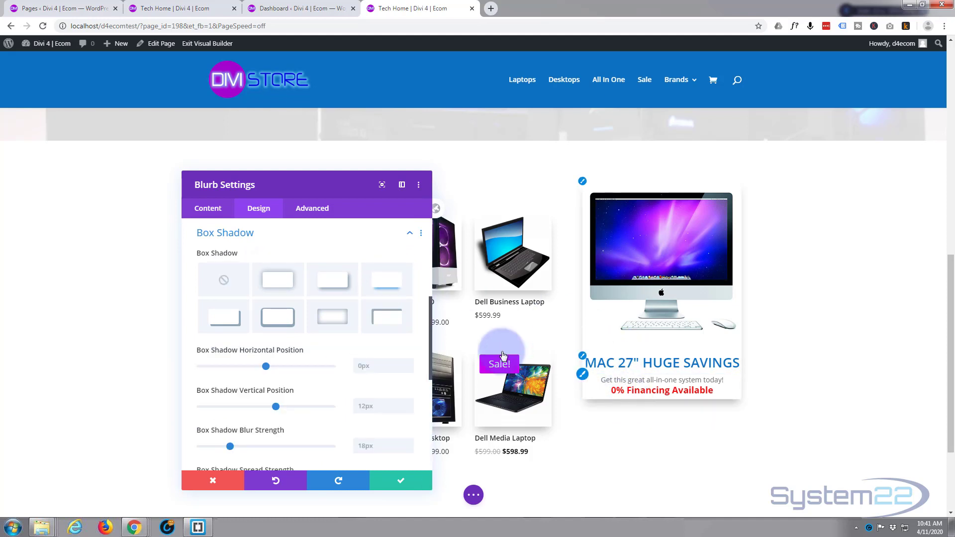
left_click(277, 240)
left_click(288, 263)
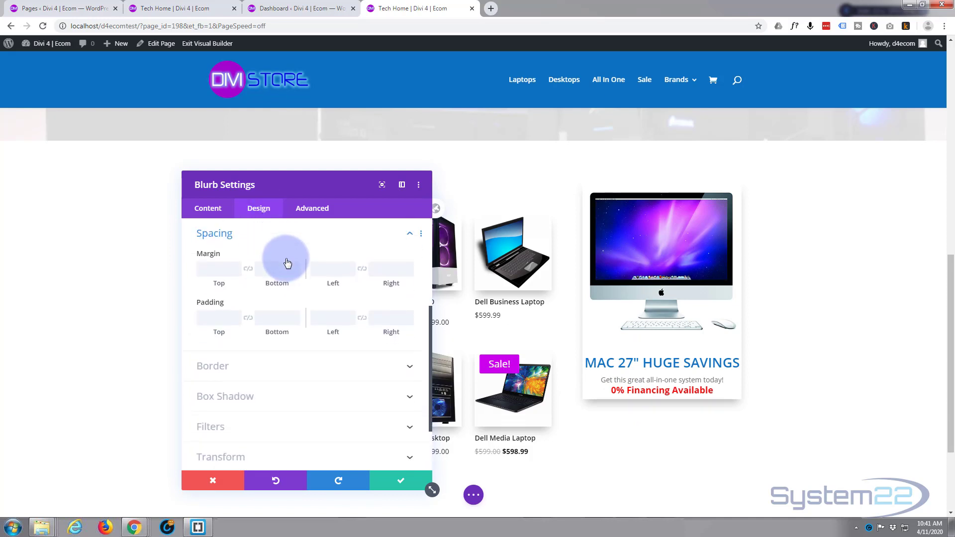
left_click(270, 317)
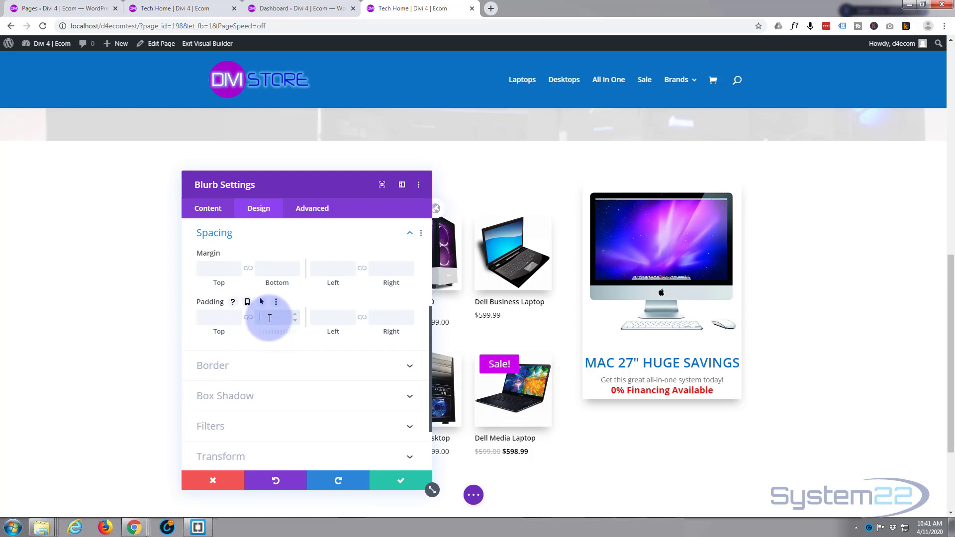
type("30px")
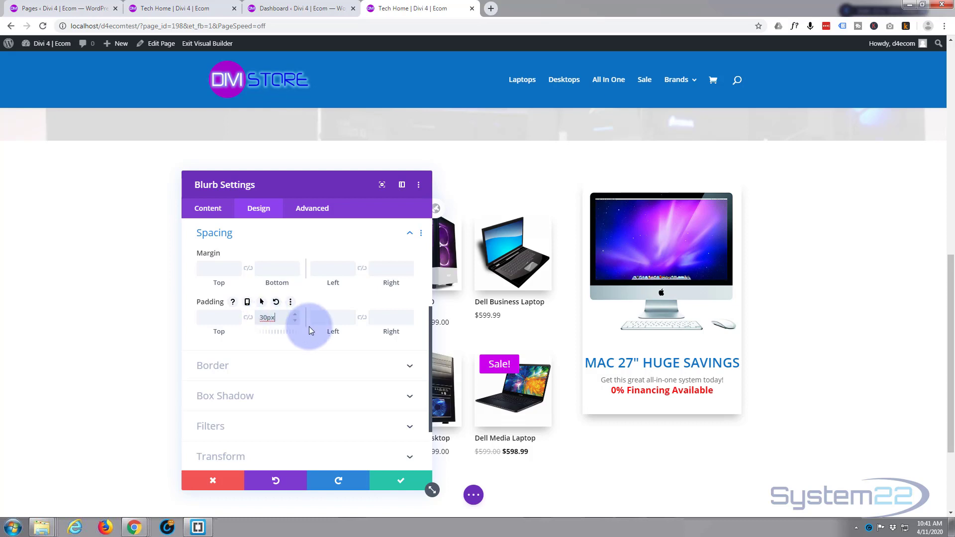
Shrink the blurb title to 25px and save the blurb settings
left_click(583, 358)
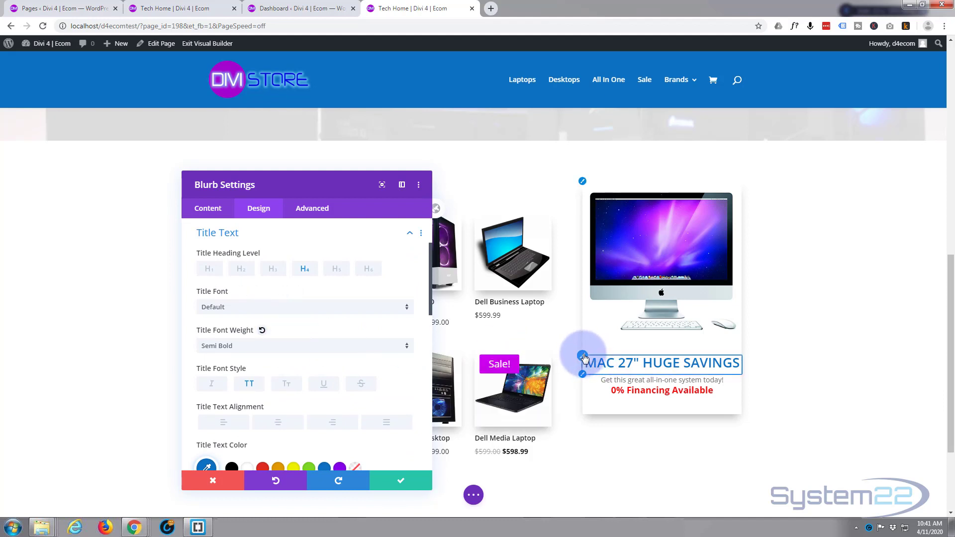
scroll(270, 345, "down", 3)
scroll(270, 339, "down", 1)
left_click_drag(235, 321, 232, 322)
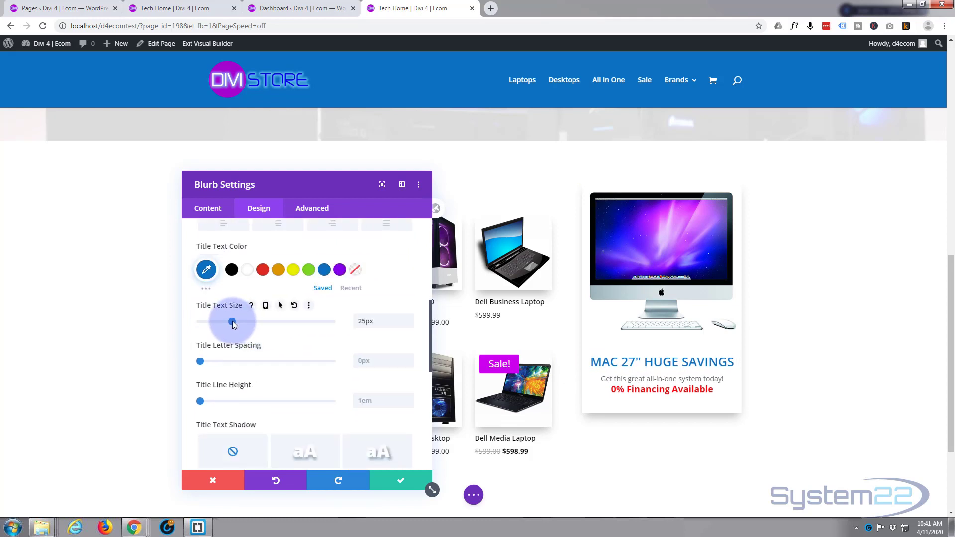
left_click(395, 484)
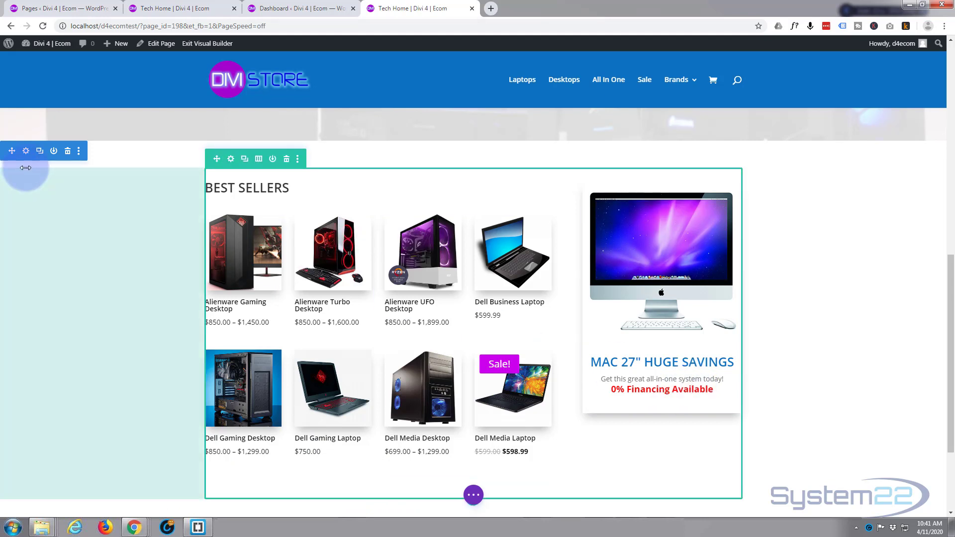
Add a wave divider along the top of the Best Sellers section
left_click(26, 152)
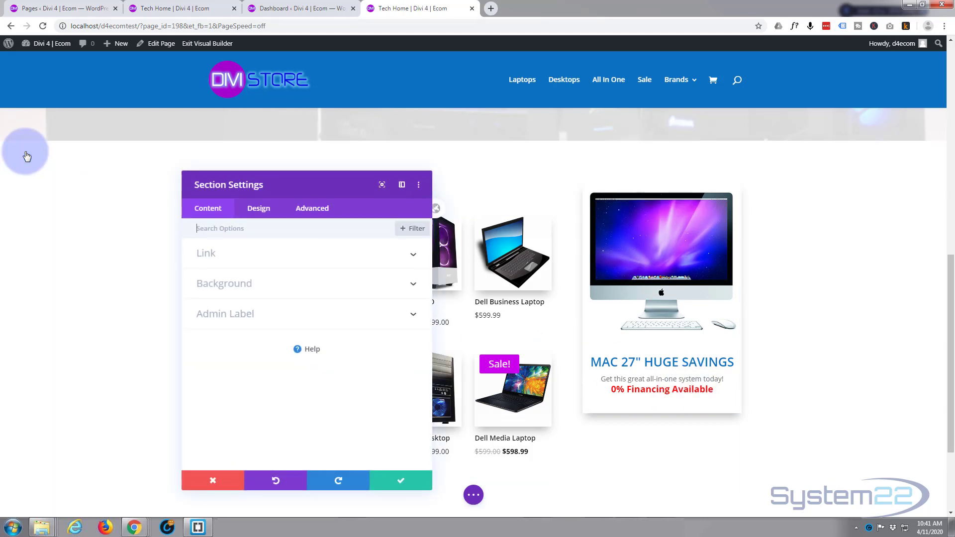
left_click(259, 211)
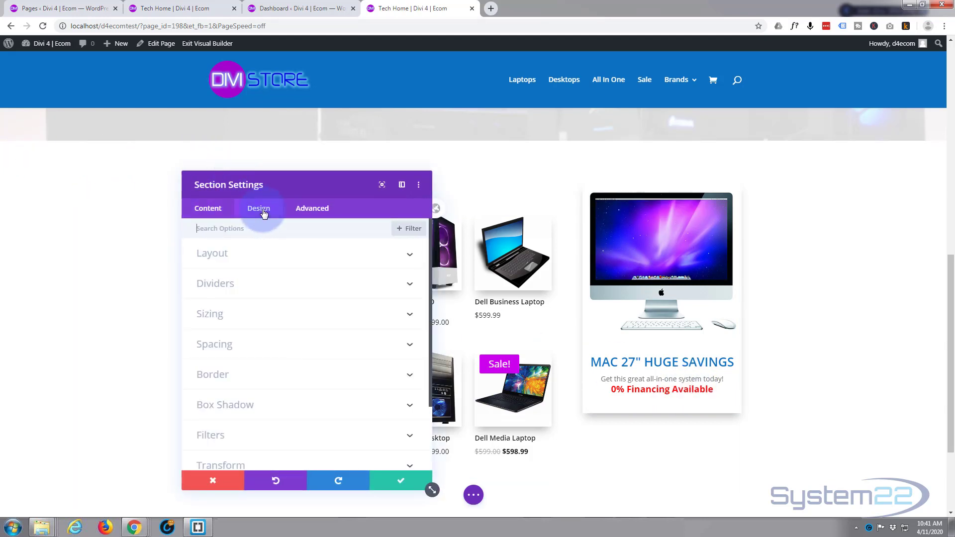
left_click(287, 289)
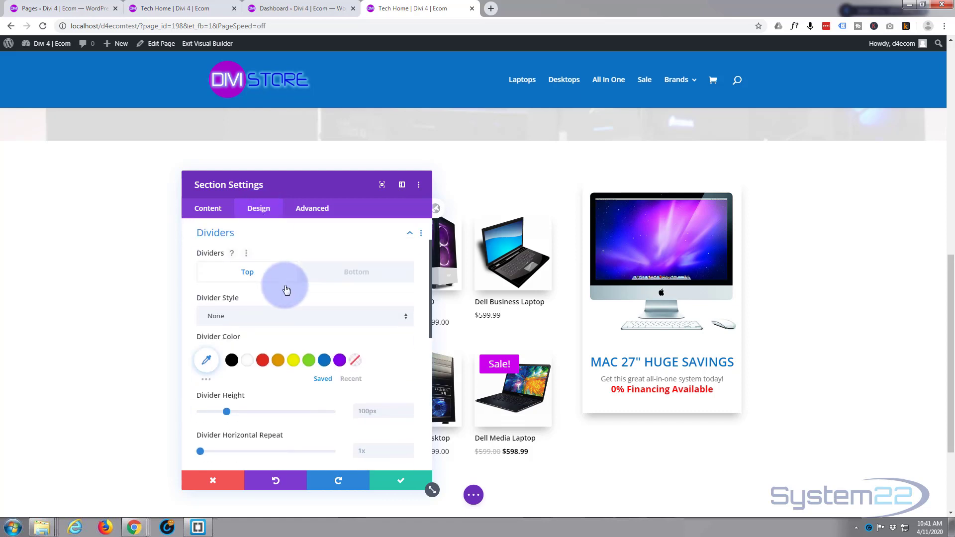
left_click(299, 322)
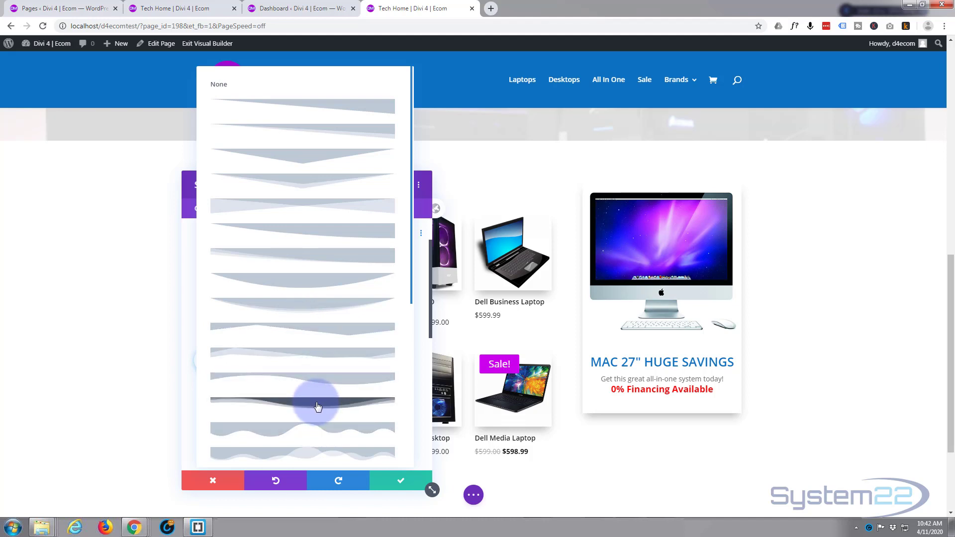
left_click(316, 405)
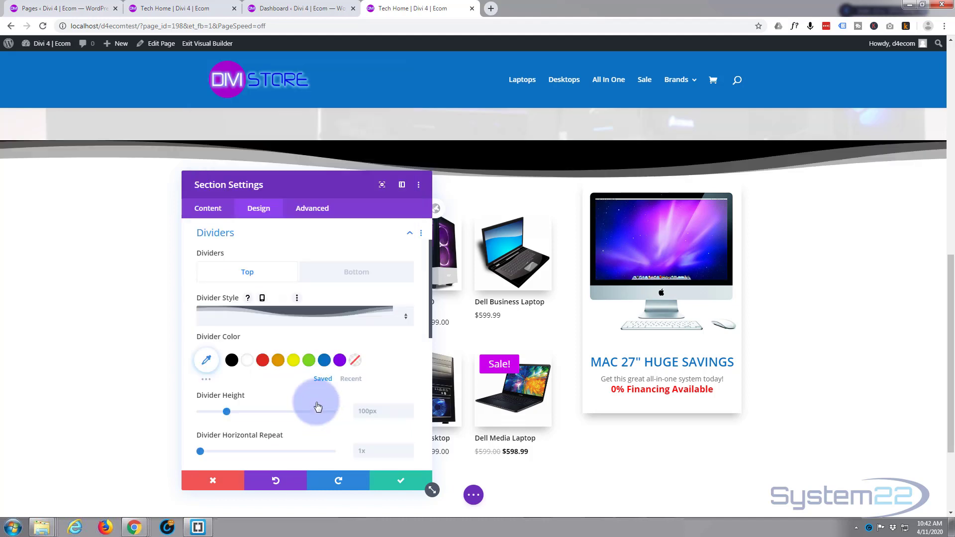
Colour the top divider translucent magenta rgba(205,0,237,0.25) at 50% height
left_click(206, 360)
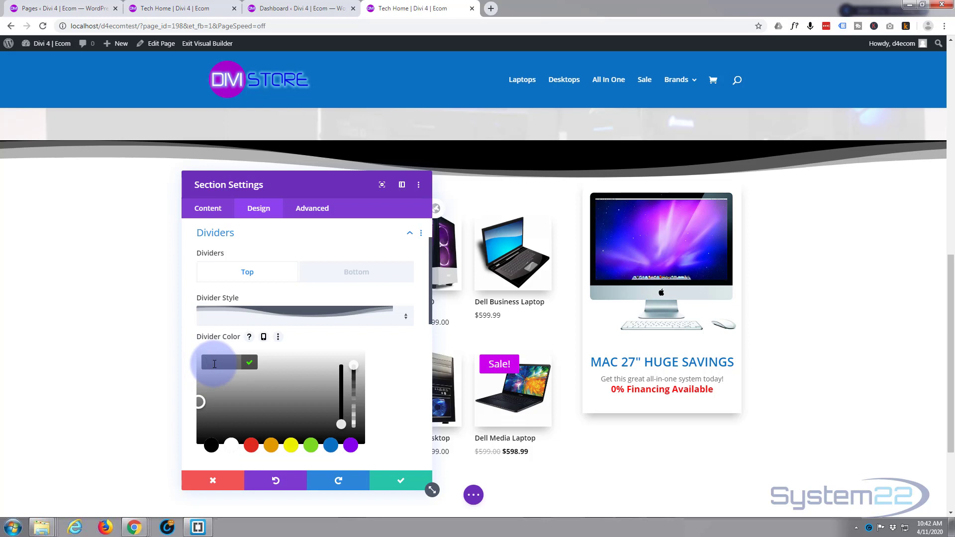
type("#cd00ed")
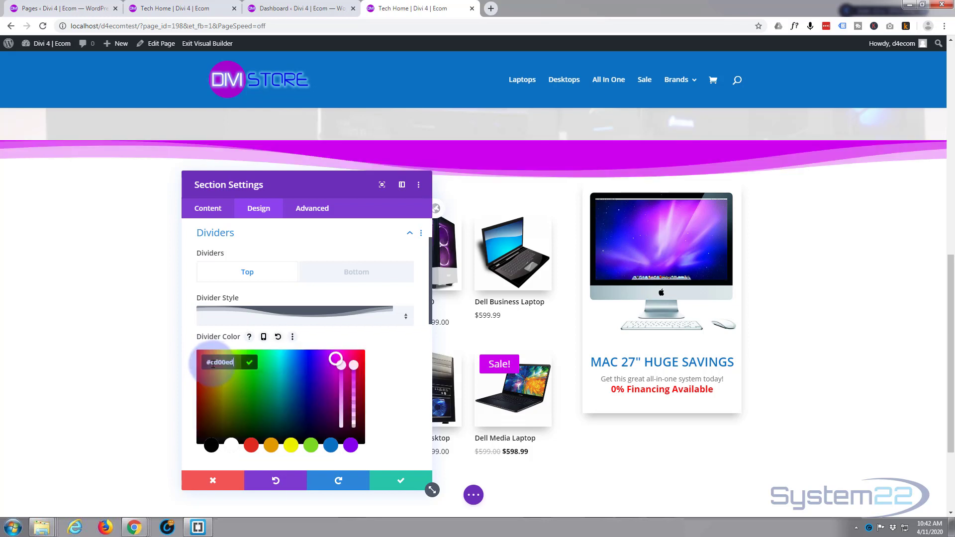
left_click(372, 380)
scroll(389, 372, "down", 3)
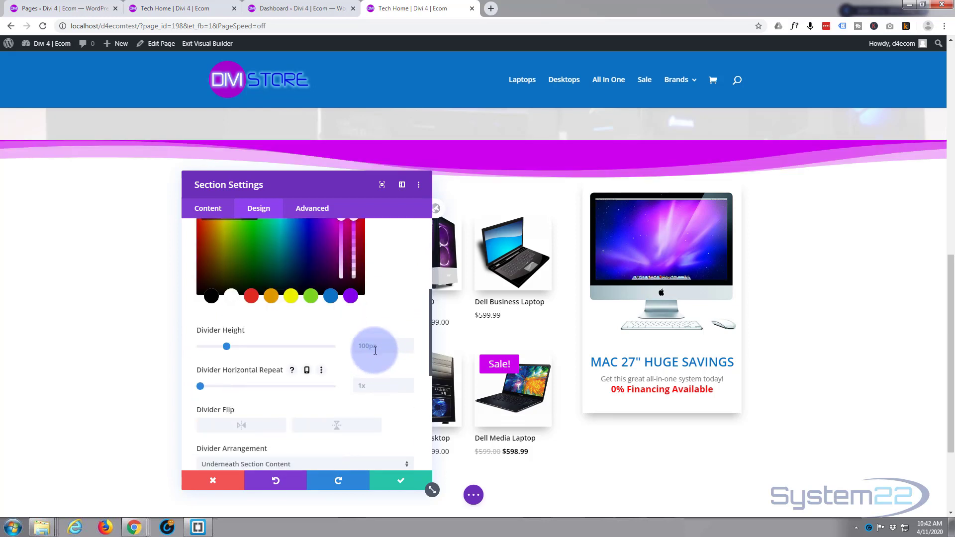
scroll(366, 341, "down", 2)
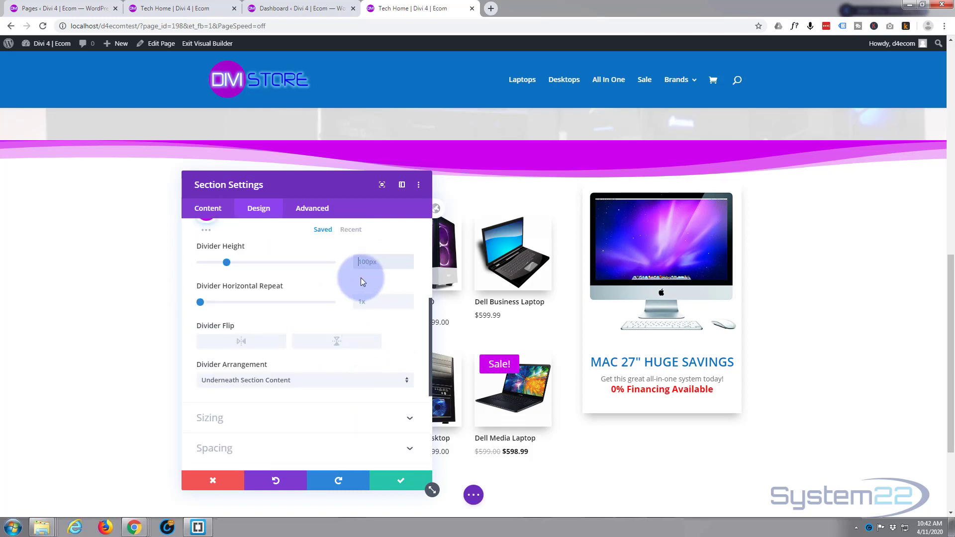
type("50%")
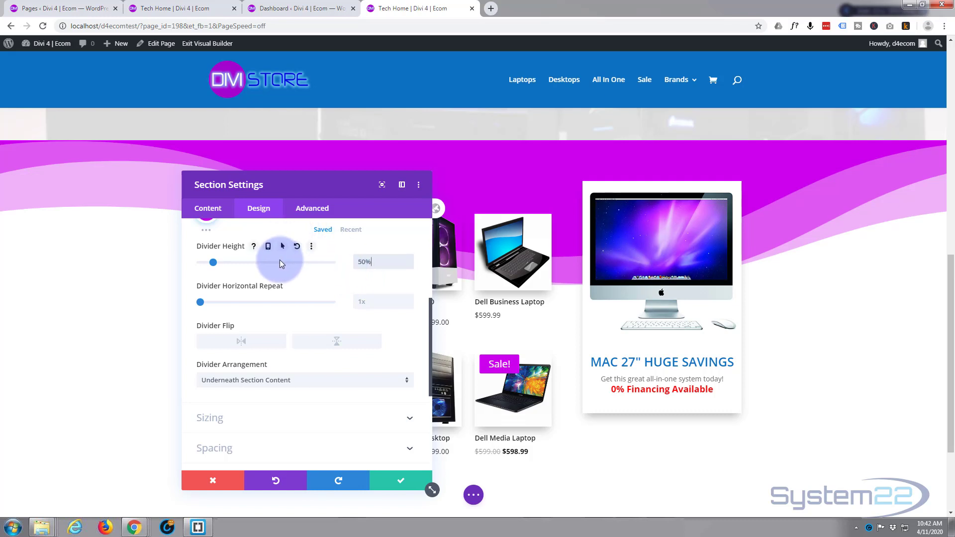
scroll(267, 279, "up", 1)
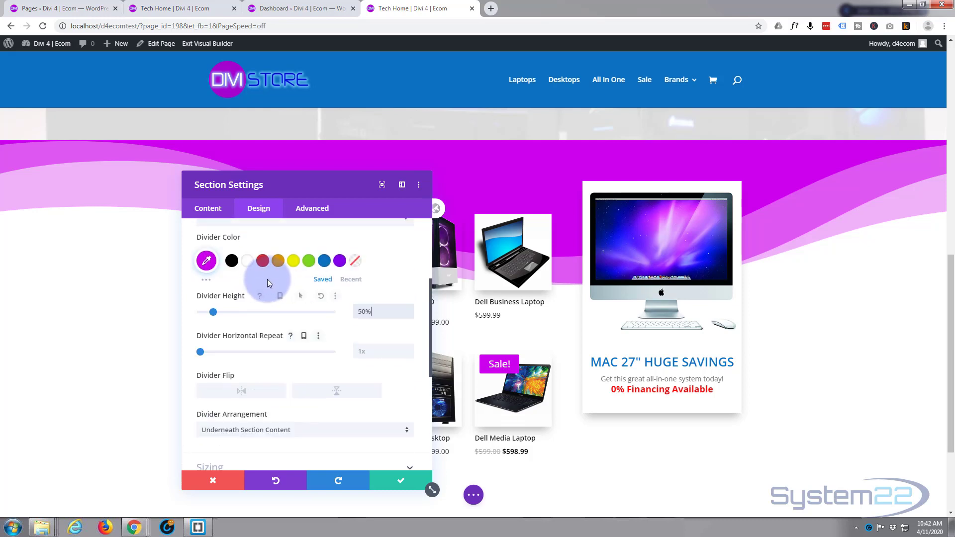
left_click(215, 269)
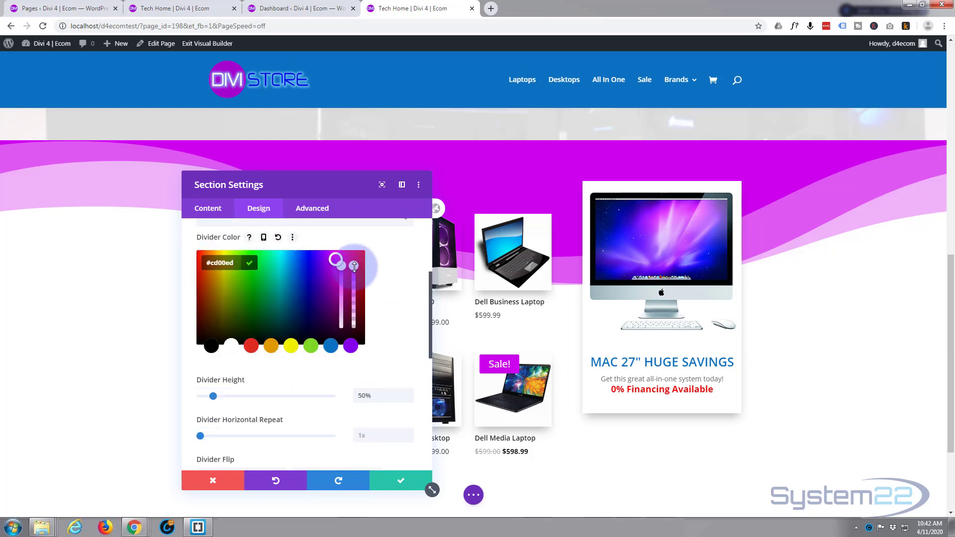
left_click_drag(356, 280, 354, 322)
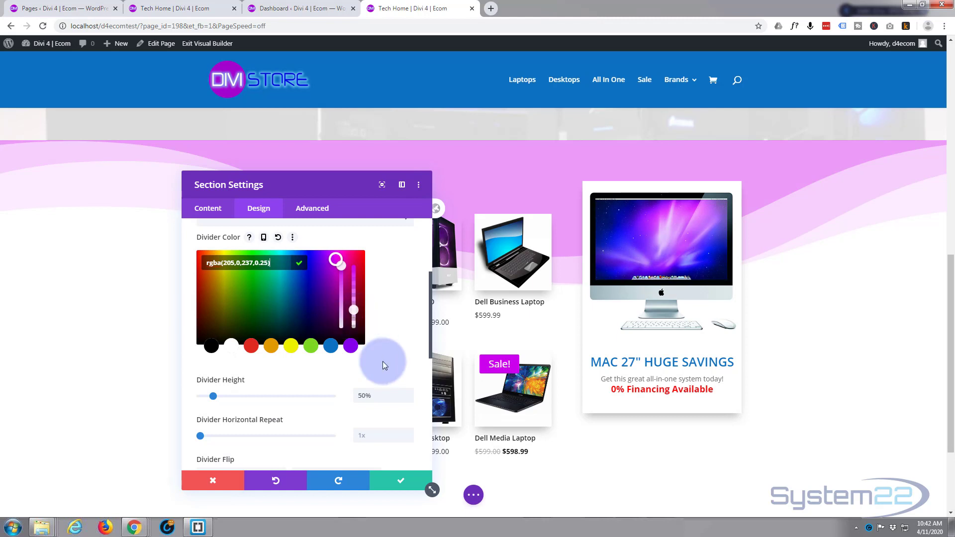
Add a wave divider at 50% height along the section's bottom
scroll(275, 356, "up", 3)
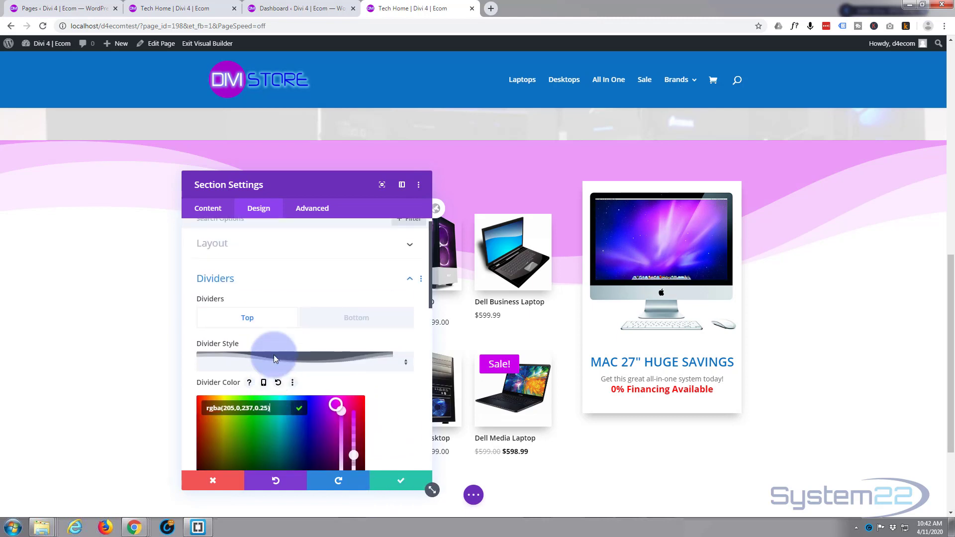
left_click(345, 328)
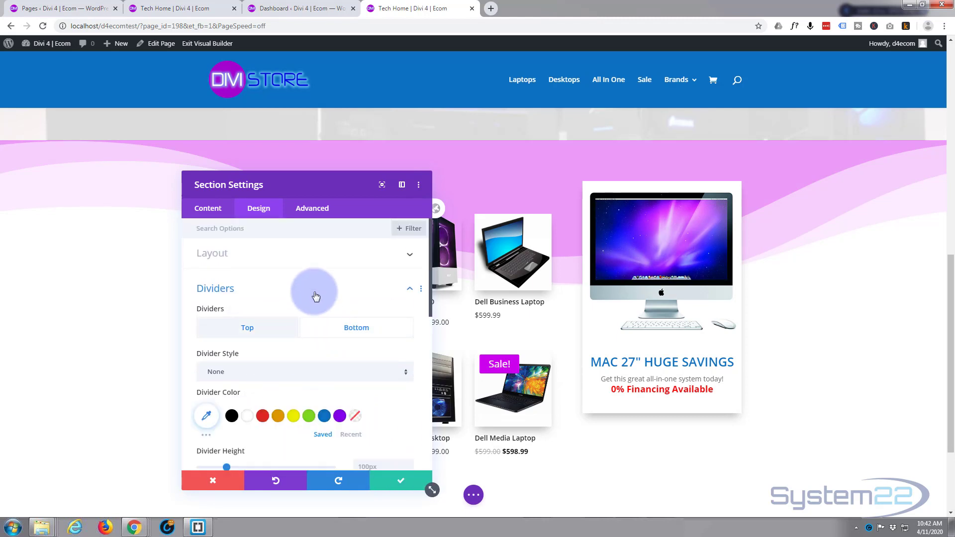
scroll(315, 295, "down", 2)
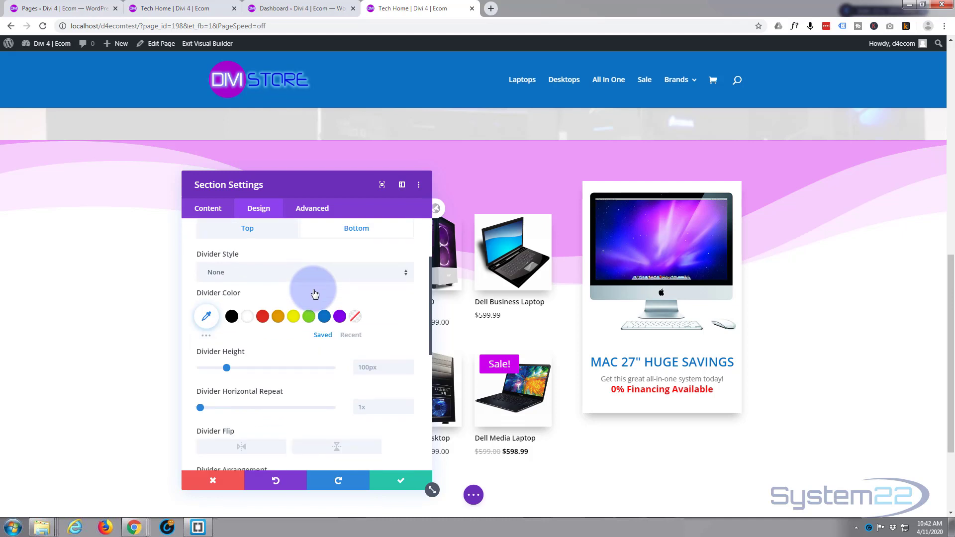
left_click(293, 271)
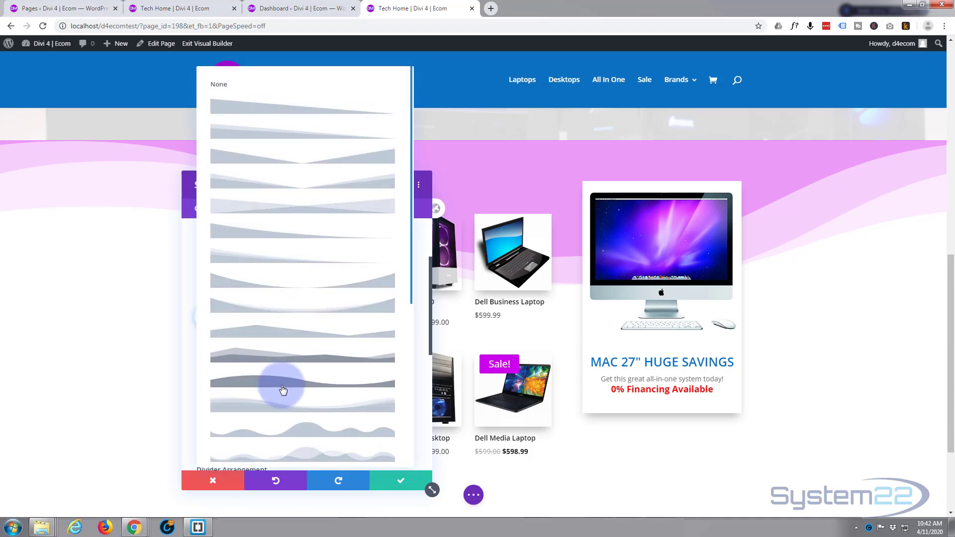
left_click(256, 407)
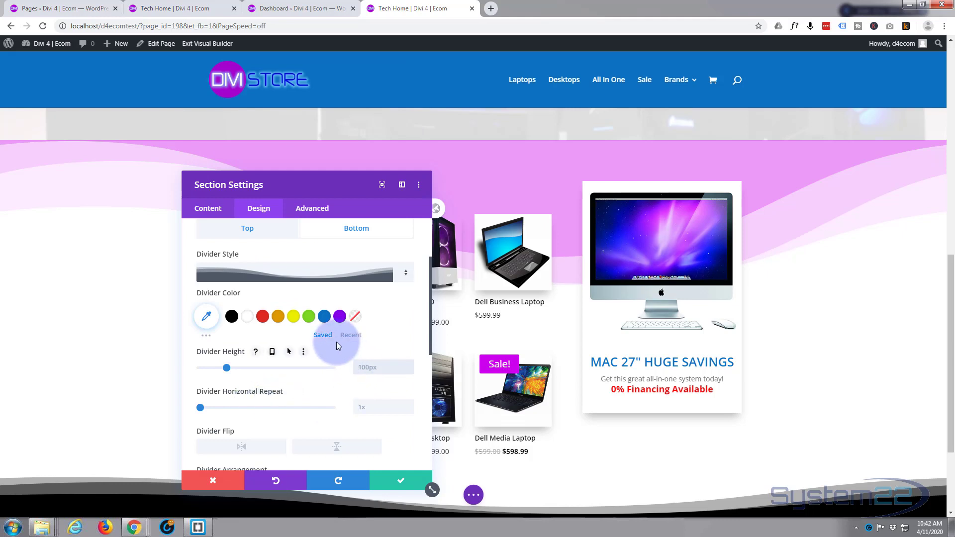
type("50%")
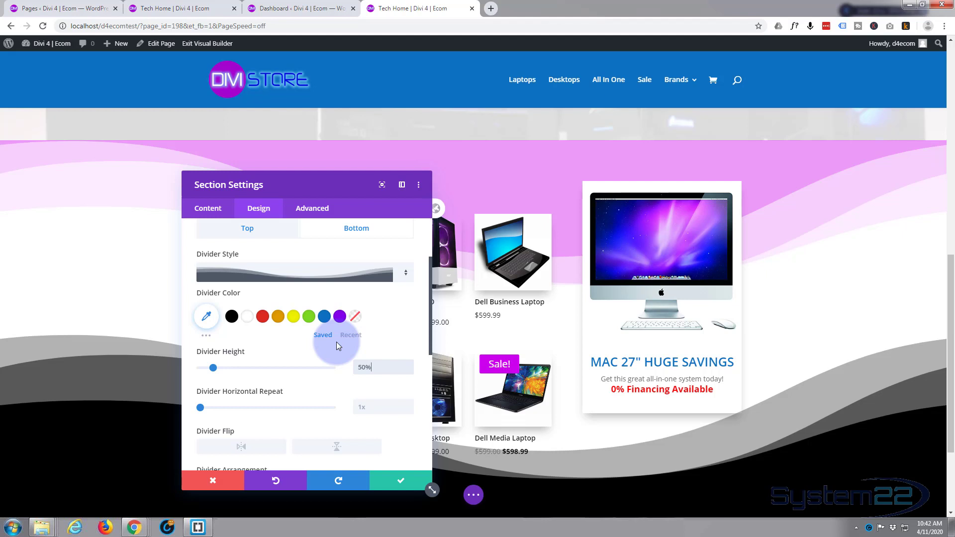
Colour the bottom divider semi-transparent blue, rgba(12,113,195,0.38)
left_click(325, 317)
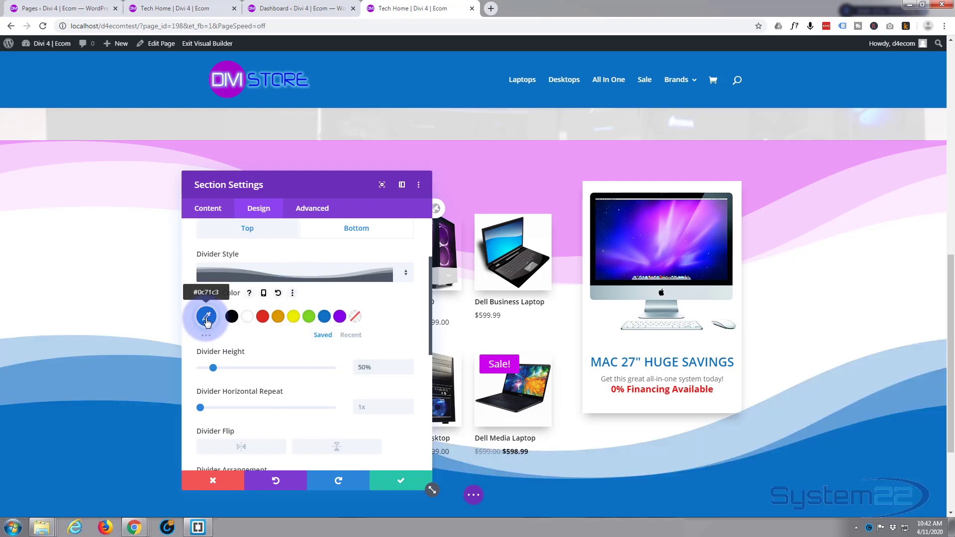
left_click(206, 316)
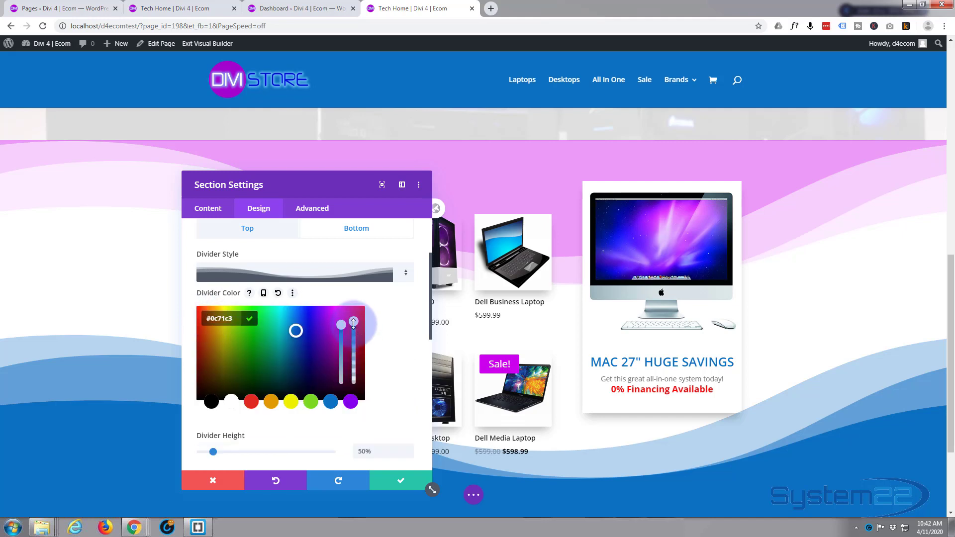
left_click_drag(354, 196, 748, 133)
left_click(731, 236)
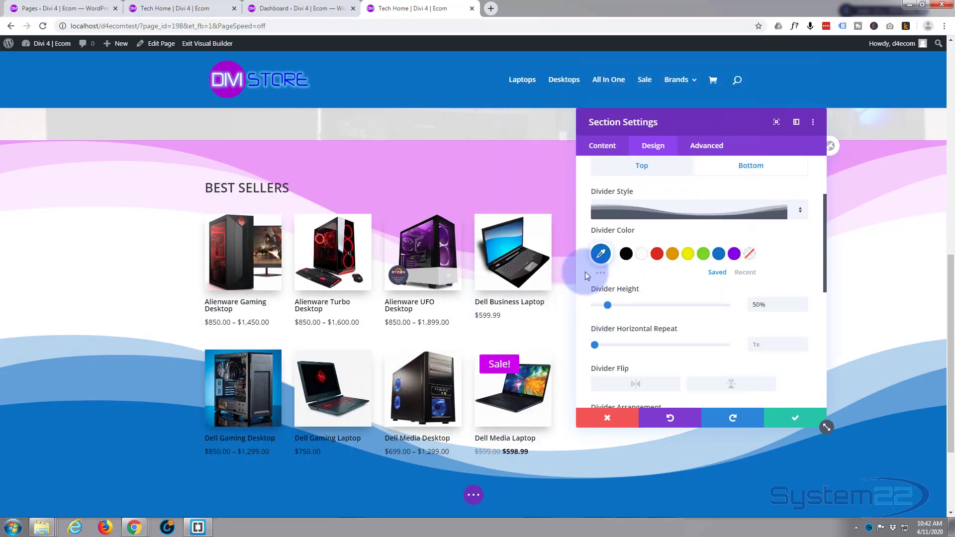
left_click(602, 254)
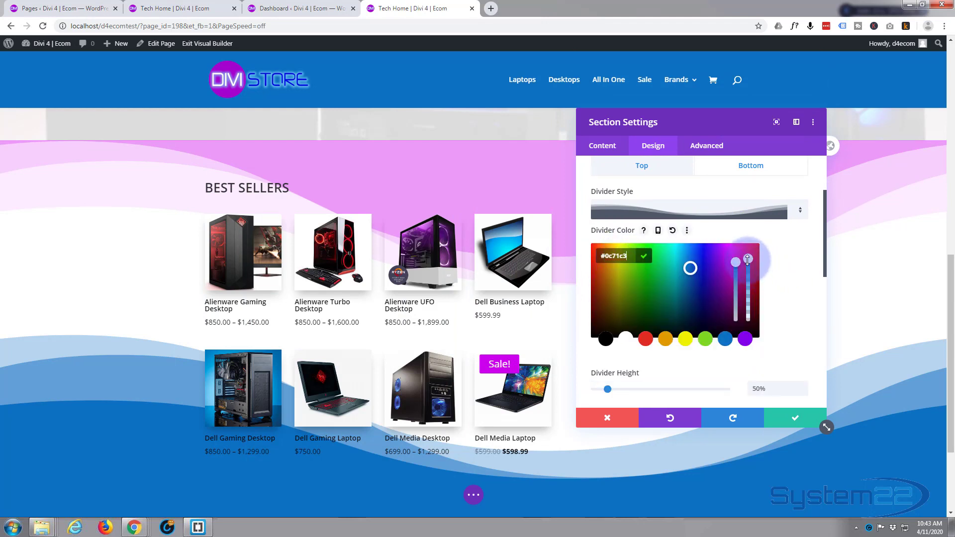
left_click_drag(748, 259, 748, 306)
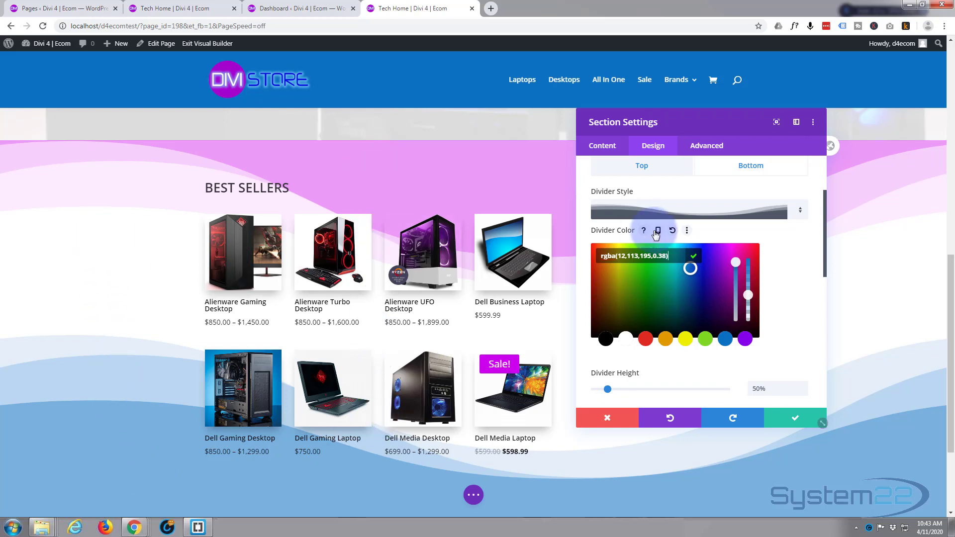
Set the bottom wave divider's hover-state height to 110%
scroll(647, 365, "up", 2)
scroll(647, 367, "down", 2)
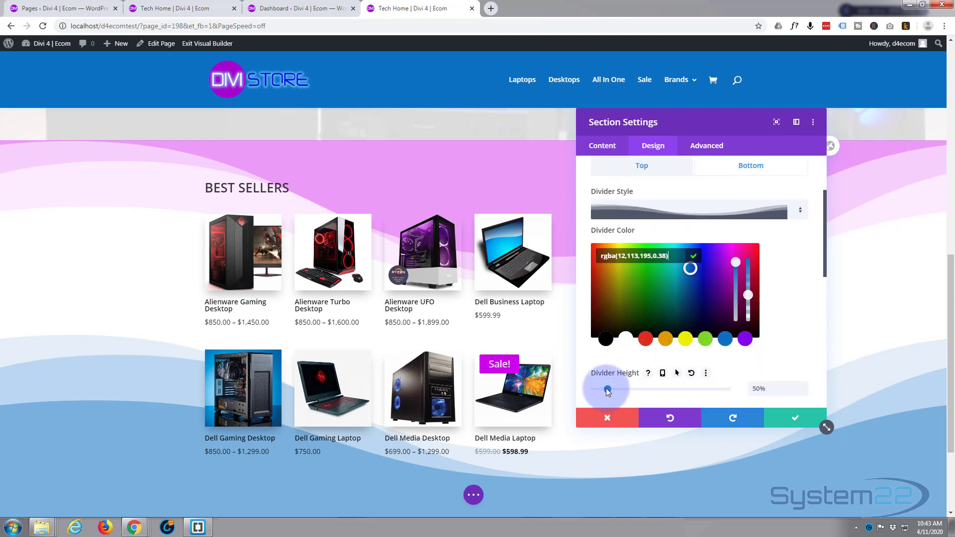
left_click(678, 374)
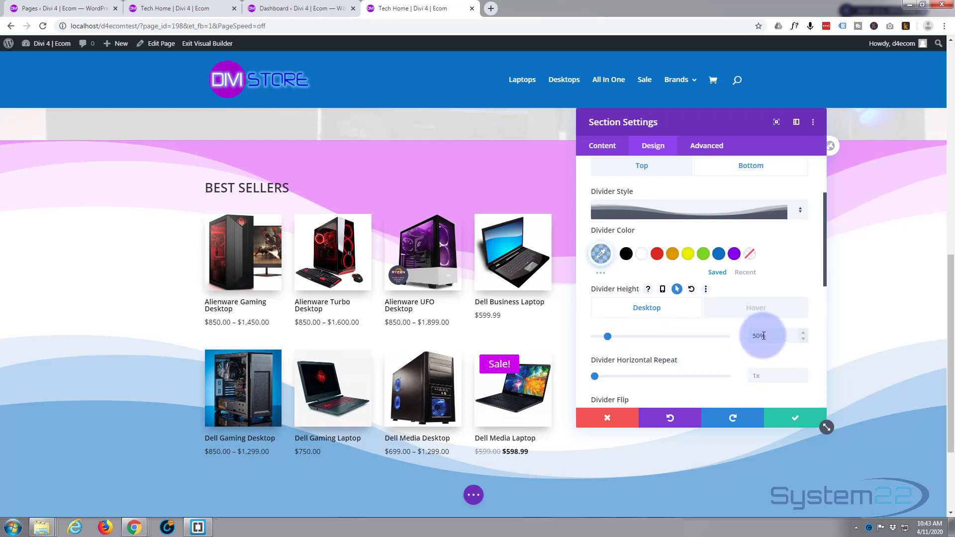
left_click(755, 310)
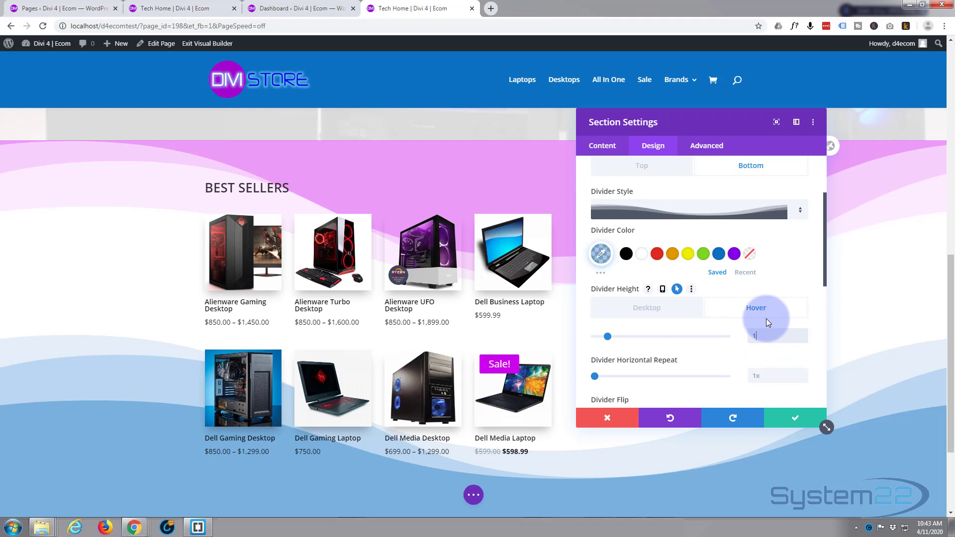
type("110%")
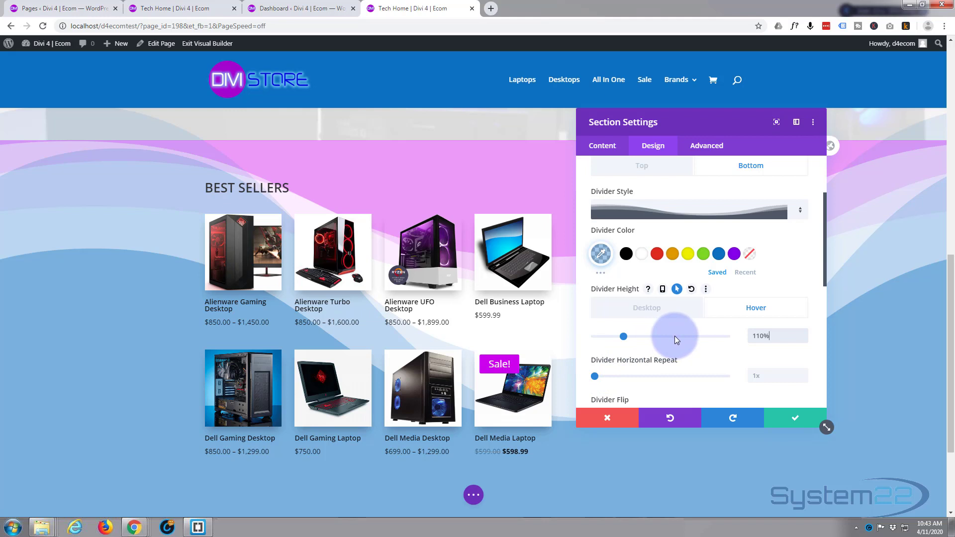
Give the top magenta wave divider a 110% hover-state height as well
scroll(697, 347, "up", 2)
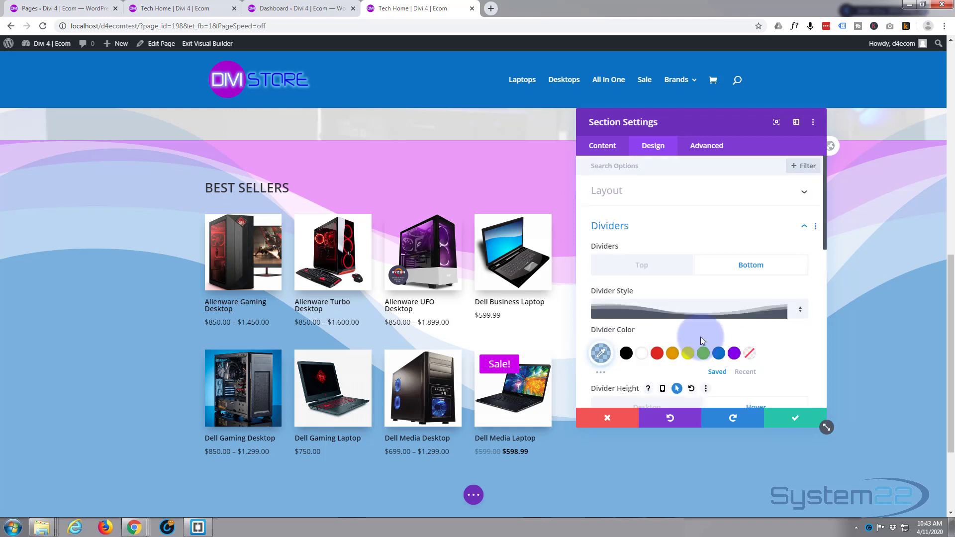
left_click(661, 269)
scroll(668, 292, "down", 2)
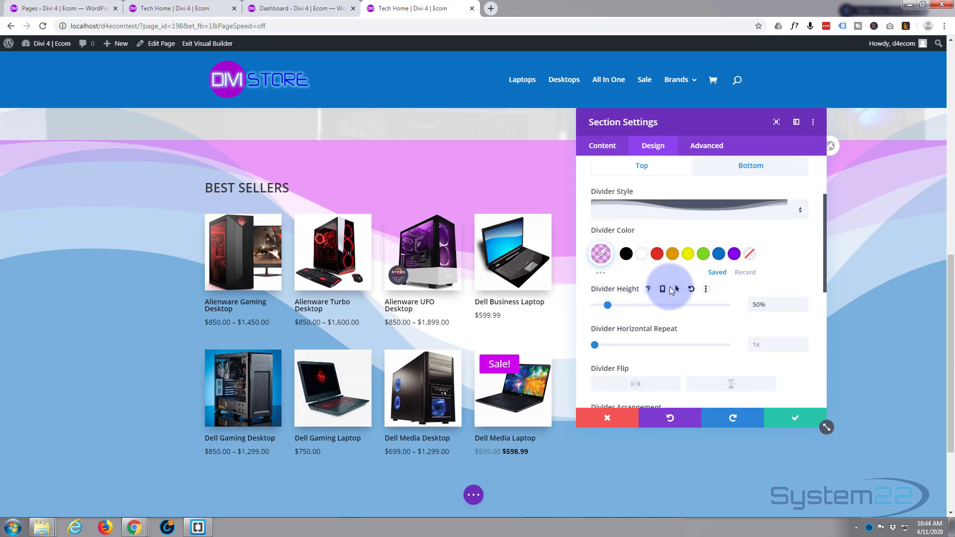
left_click(677, 290)
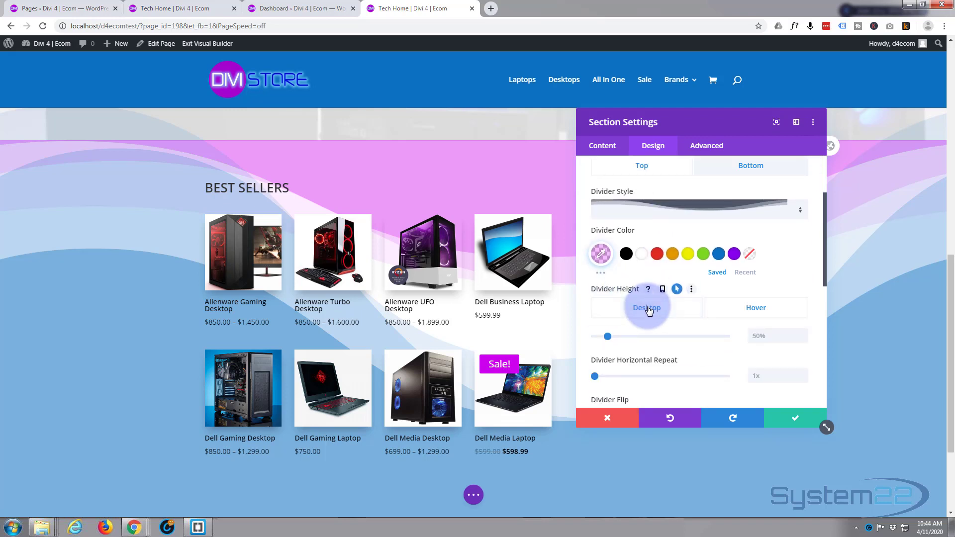
left_click(754, 337)
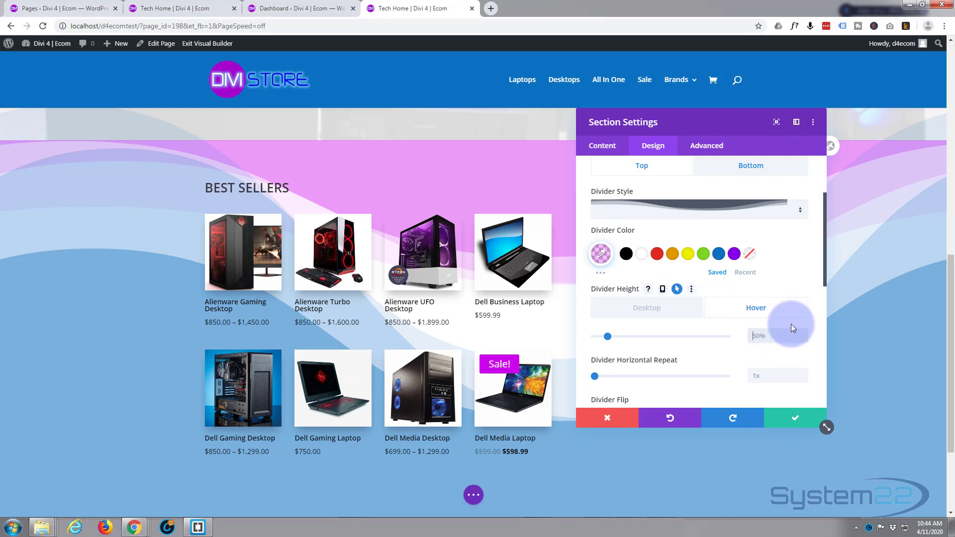
type("110")
key("Return")
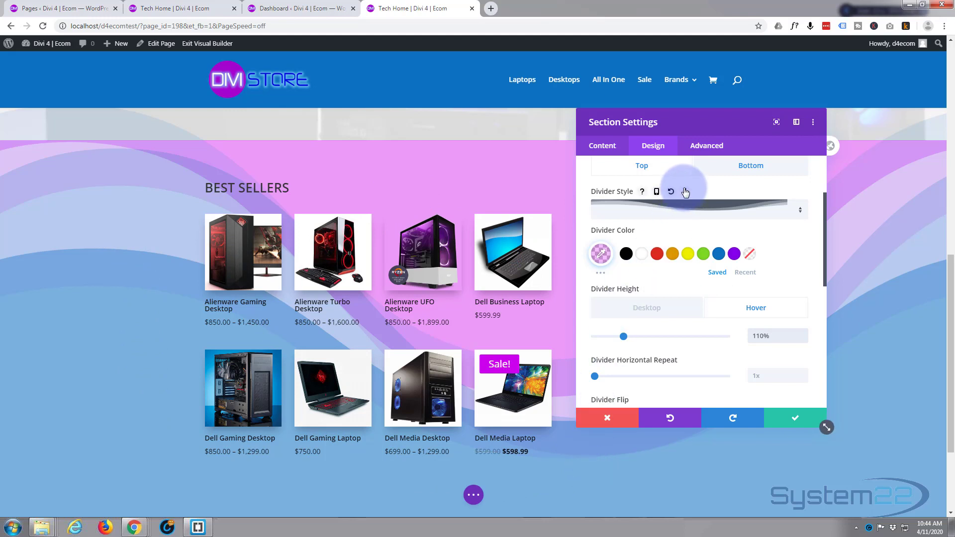
Set the section's Transition Duration to 1500ms and save its settings
left_click(697, 148)
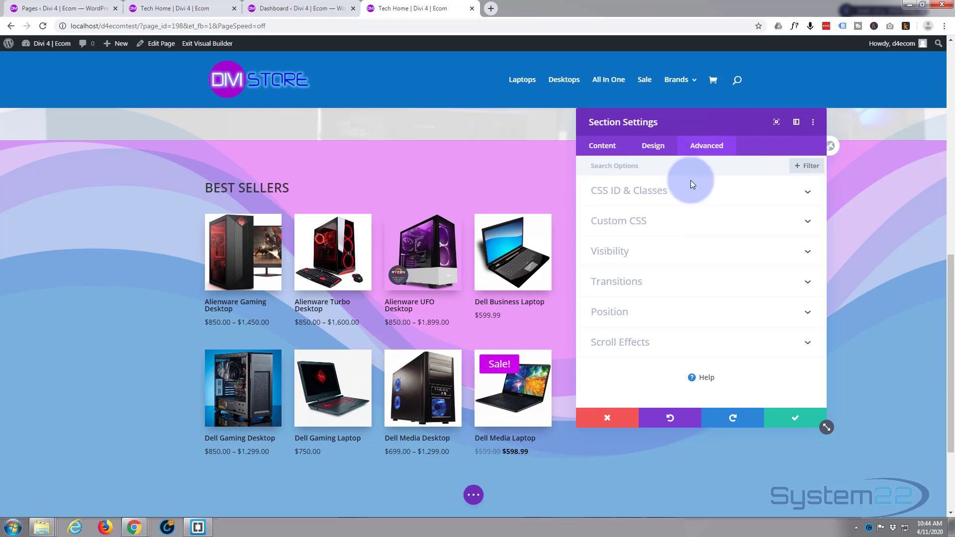
left_click(667, 281)
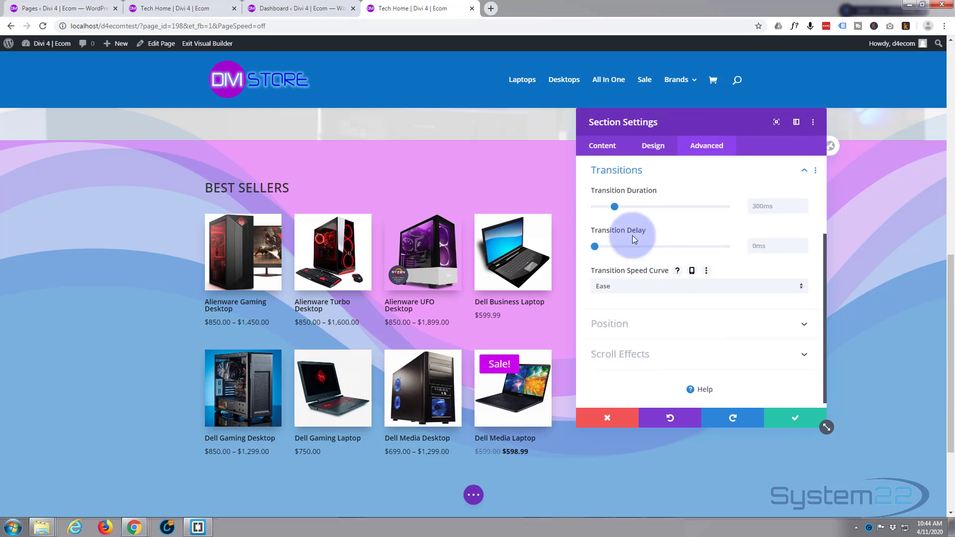
left_click_drag(612, 202, 694, 208)
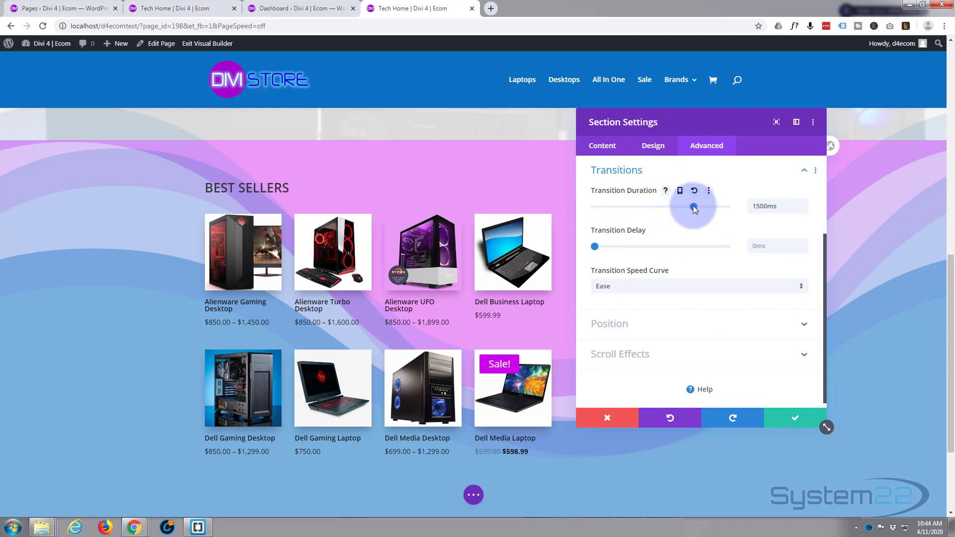
left_click(785, 417)
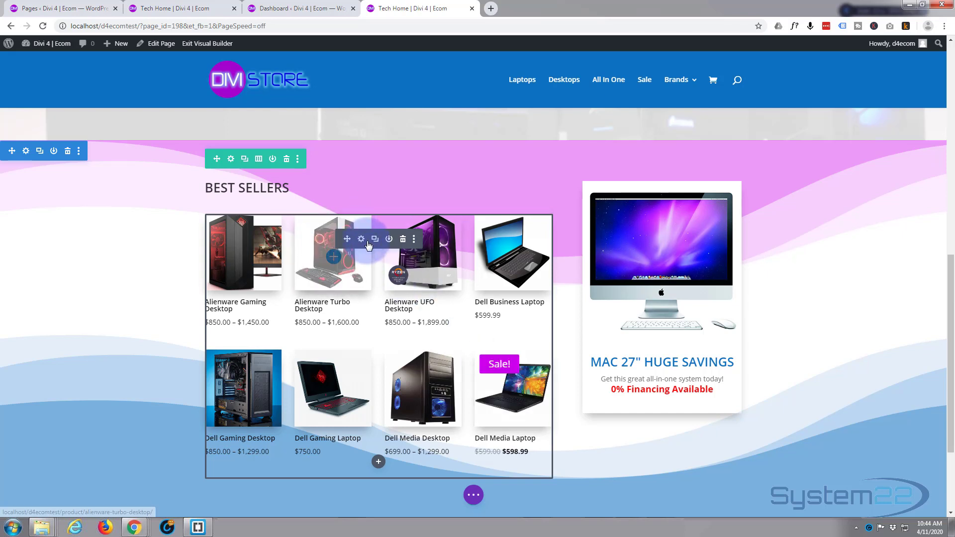
Give the product row a Fade entrance animation lasting about 1550ms
left_click(231, 160)
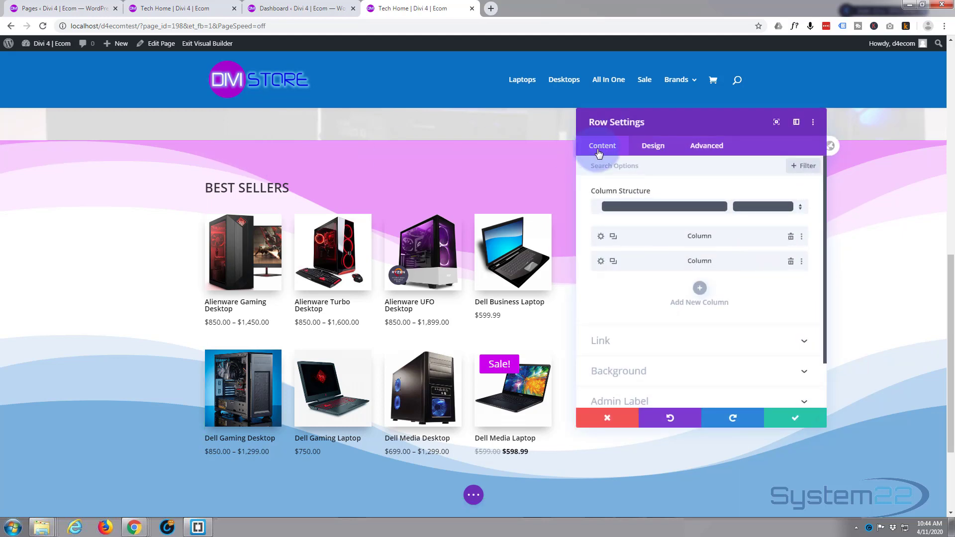
left_click(648, 148)
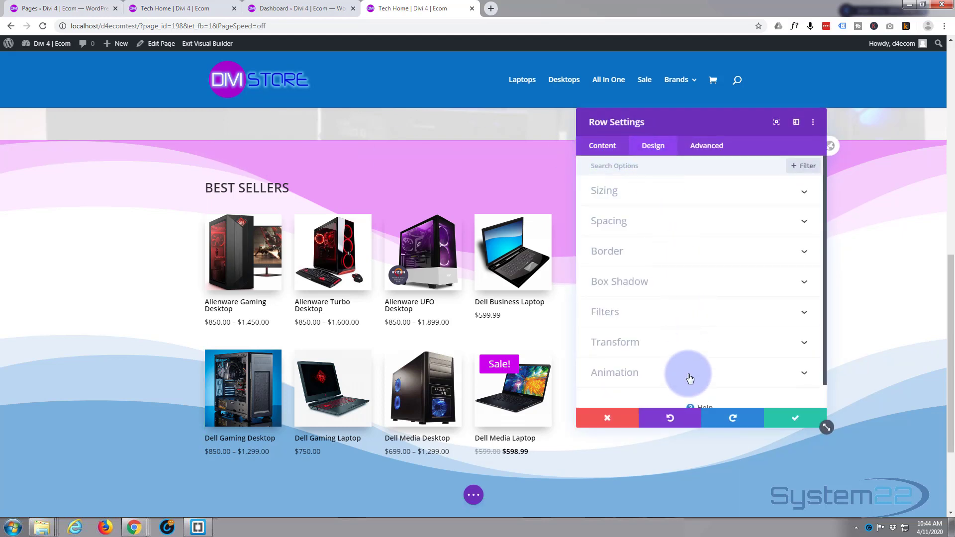
left_click(689, 380)
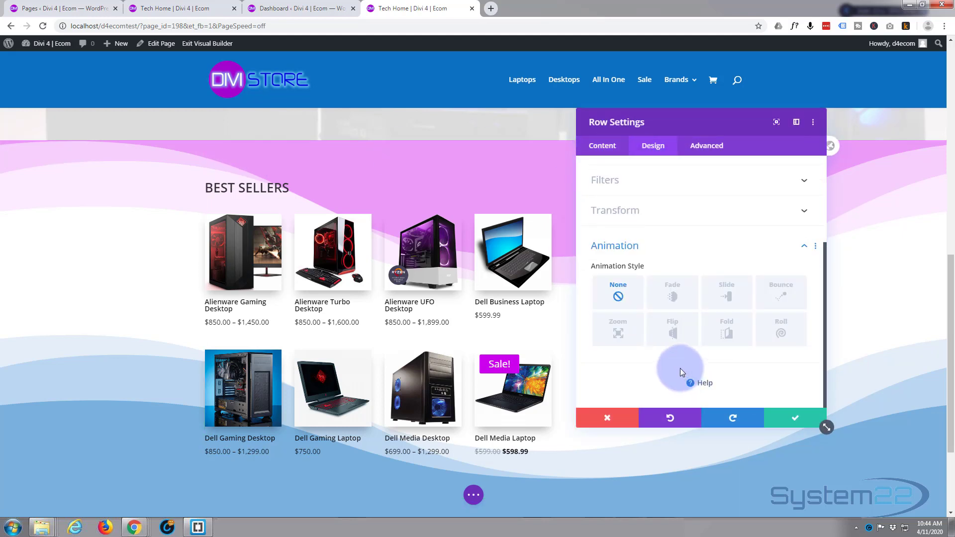
left_click(672, 297)
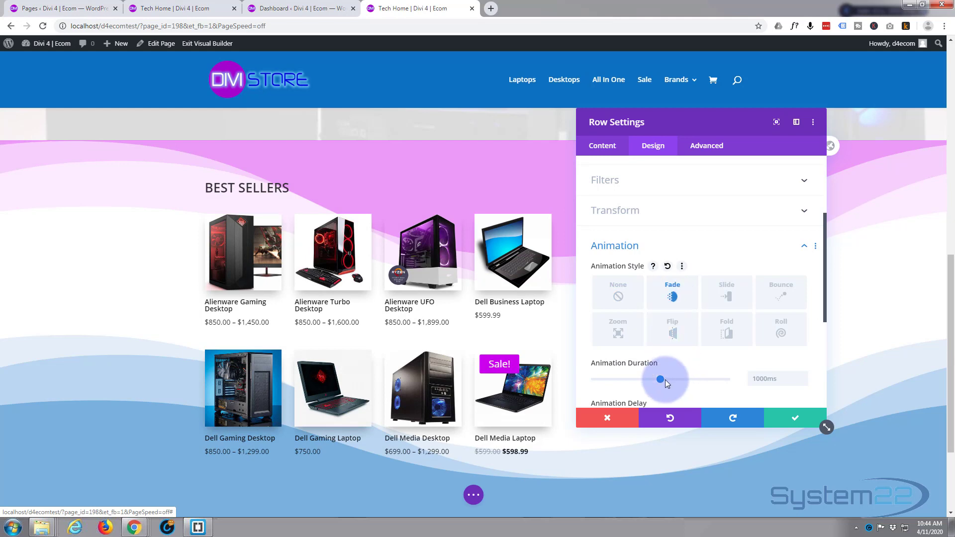
left_click_drag(660, 379, 696, 379)
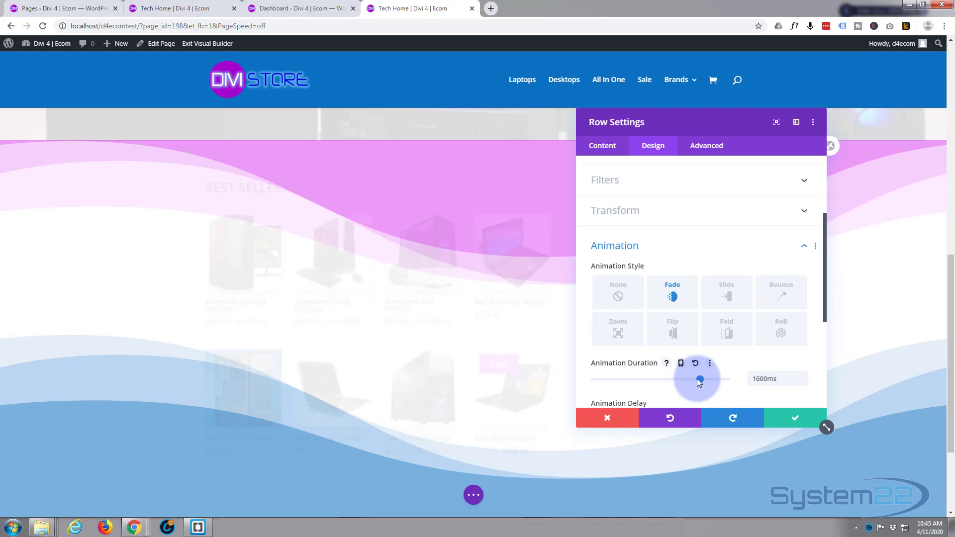
Preview the Slide, Bounce, Zoom, Flip, Fold and Roll animations, then reselect Fade
left_click(728, 296)
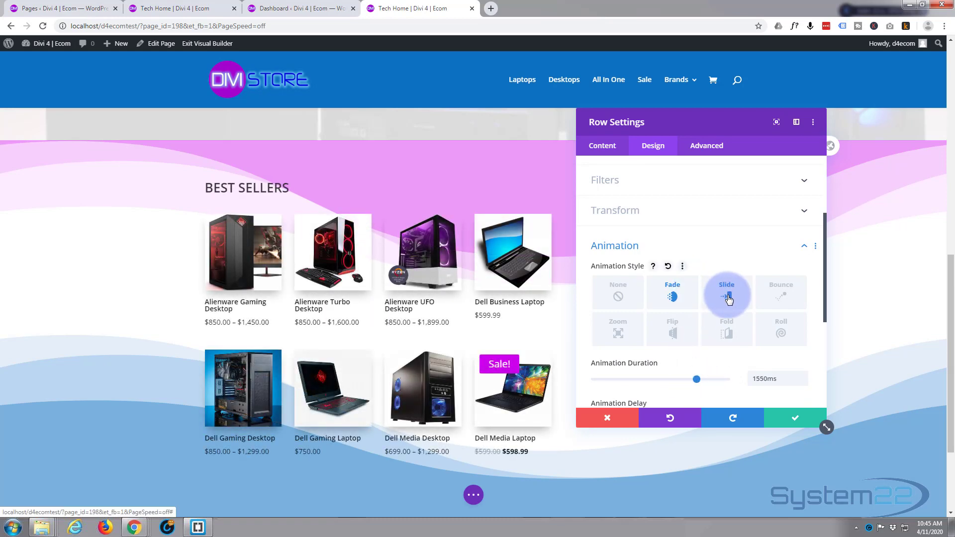
left_click(782, 297)
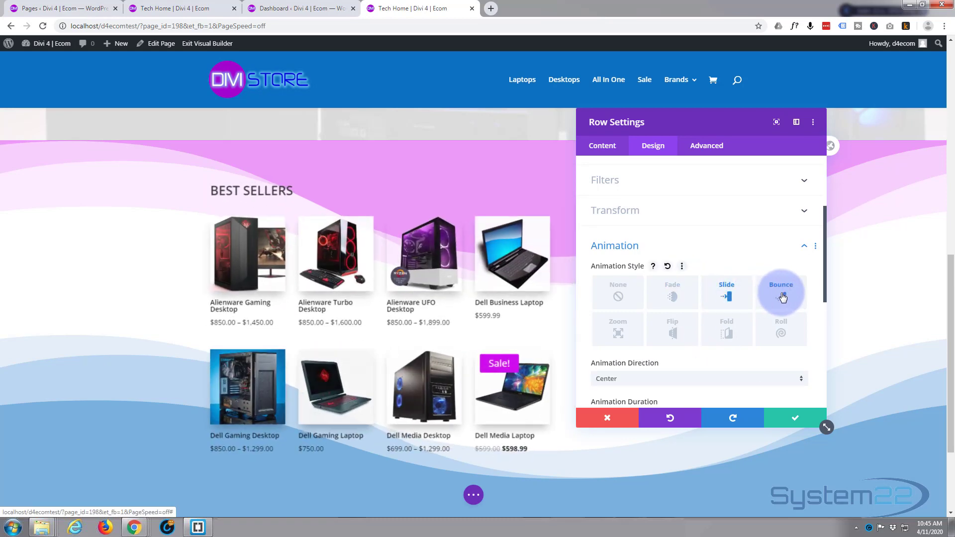
left_click(619, 335)
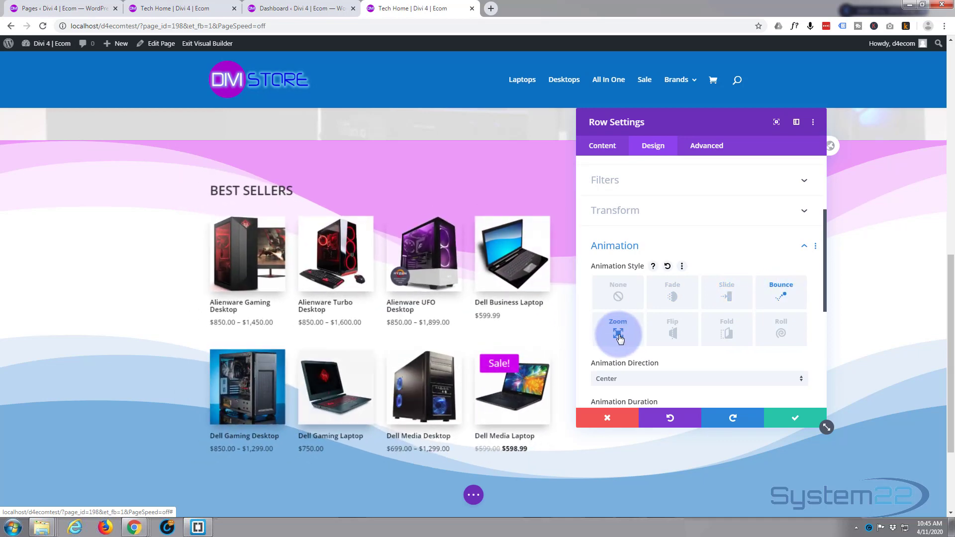
left_click(672, 334)
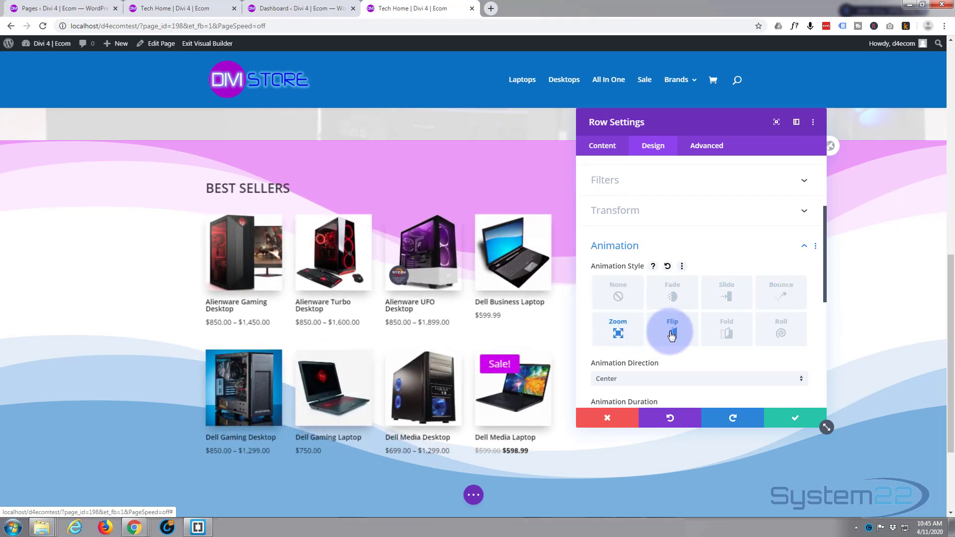
left_click(727, 333)
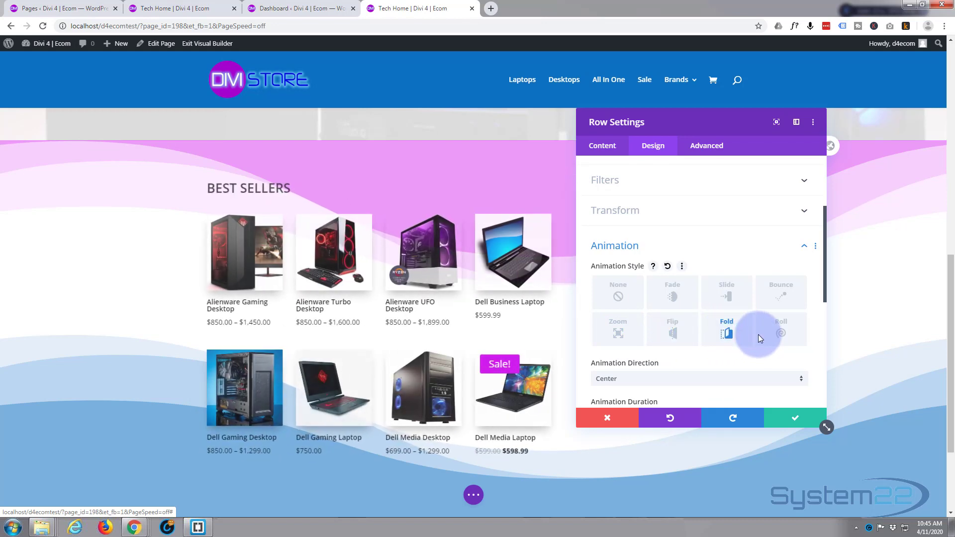
left_click(782, 335)
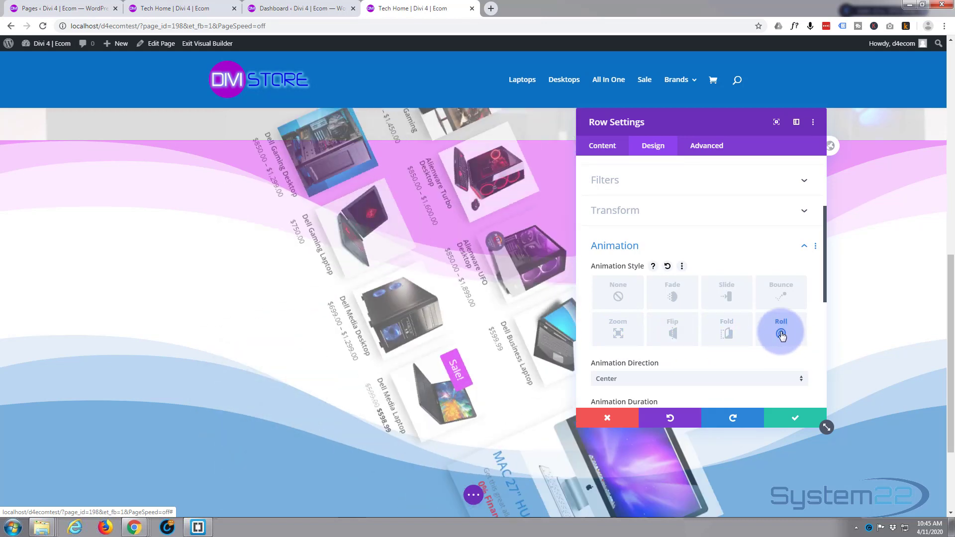
left_click(677, 299)
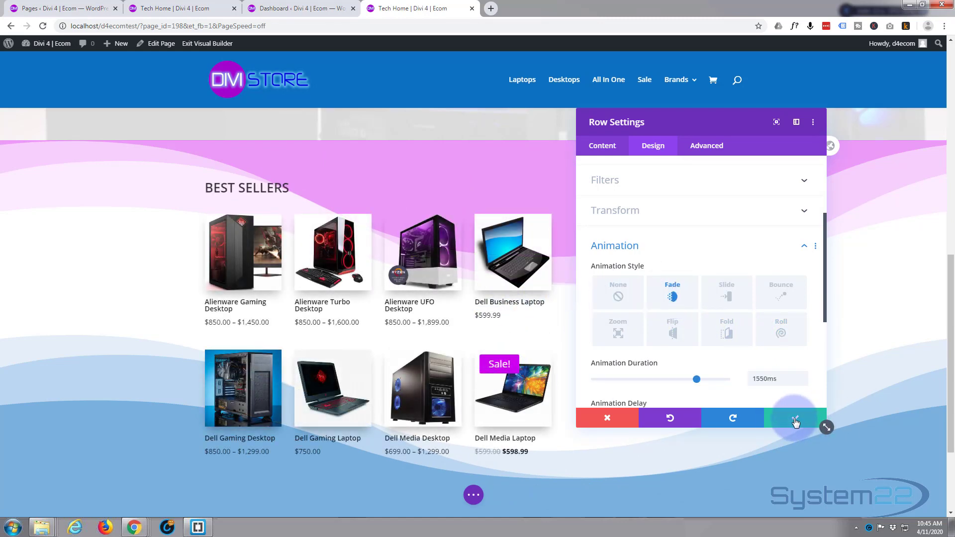
Save the row settings and save the page as a draft
left_click(795, 421)
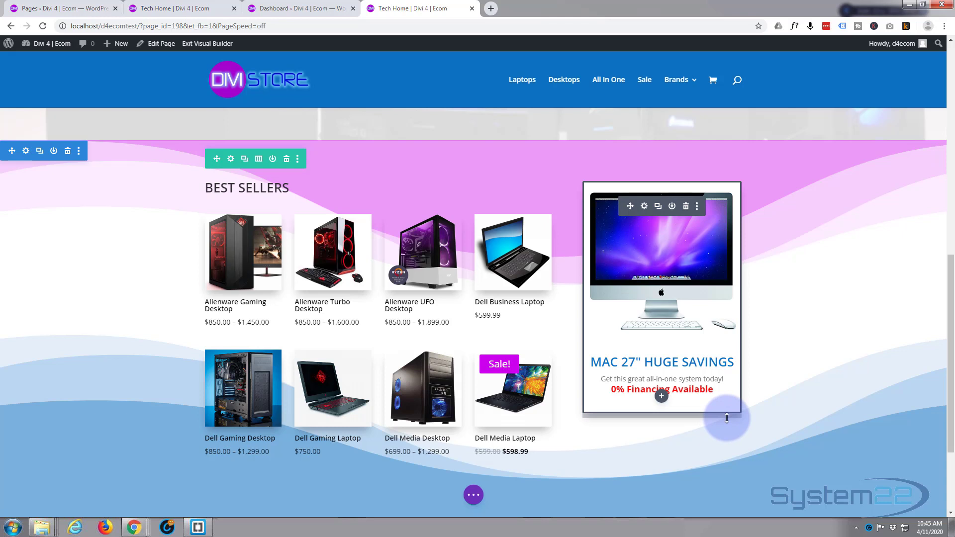
left_click(473, 495)
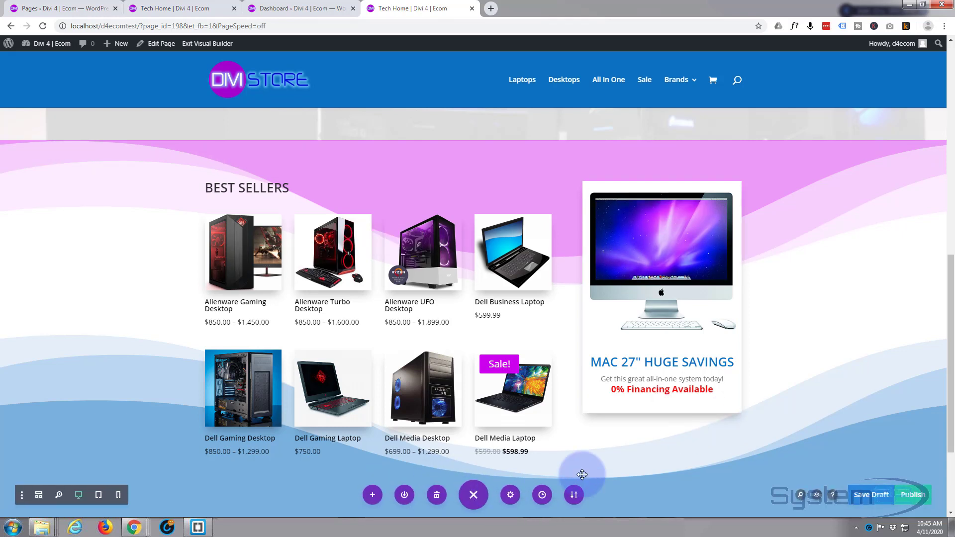
left_click(869, 494)
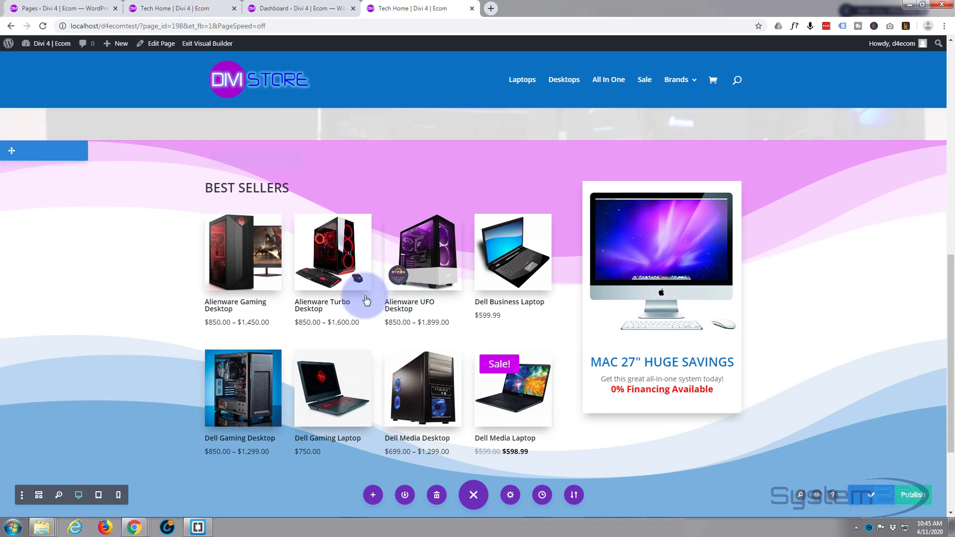
Exit the Visual Builder and scroll down to the Best Sellers section on the live page
left_click(206, 44)
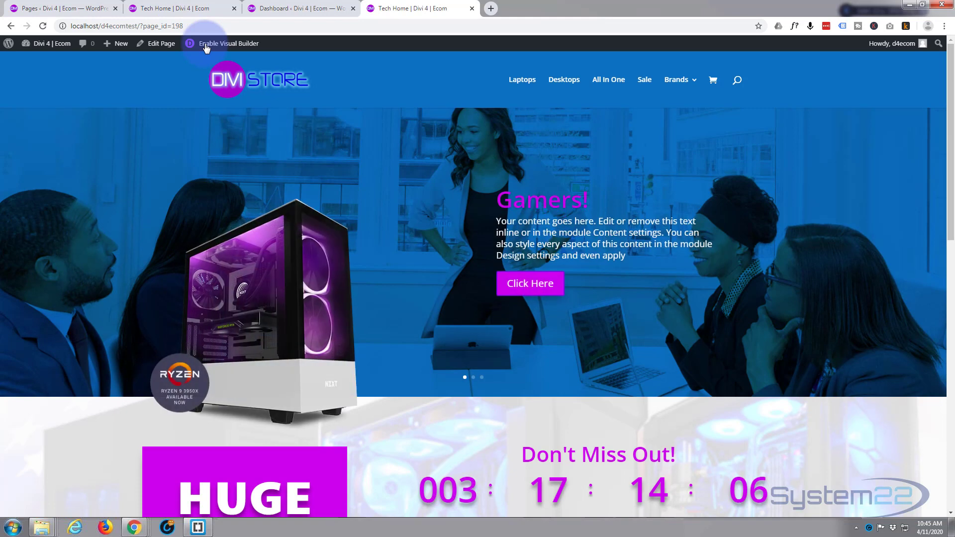
scroll(166, 102, "down", 8)
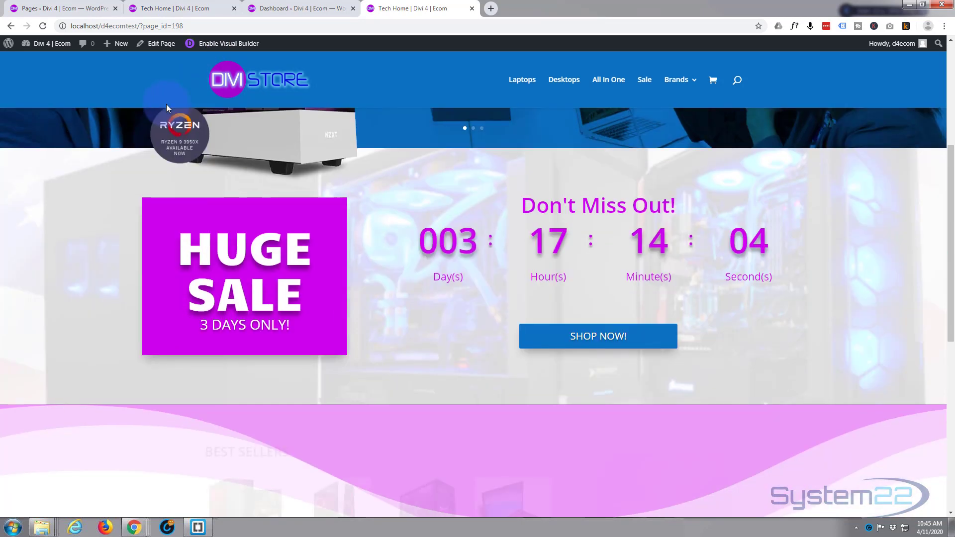
scroll(167, 96, "down", 2)
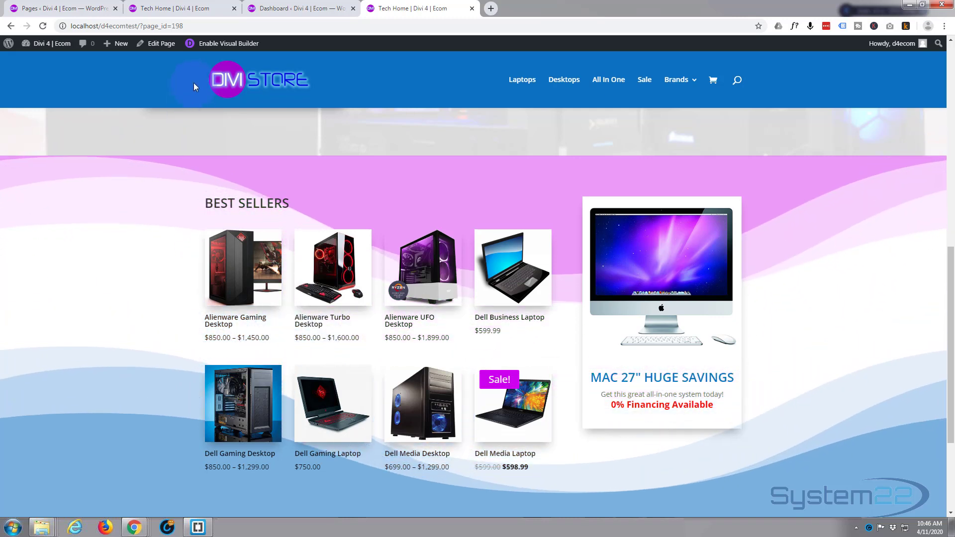
Back in the Visual Builder, add overflow:hidden as the Best Sellers section's Main Element custom CSS
left_click(217, 46)
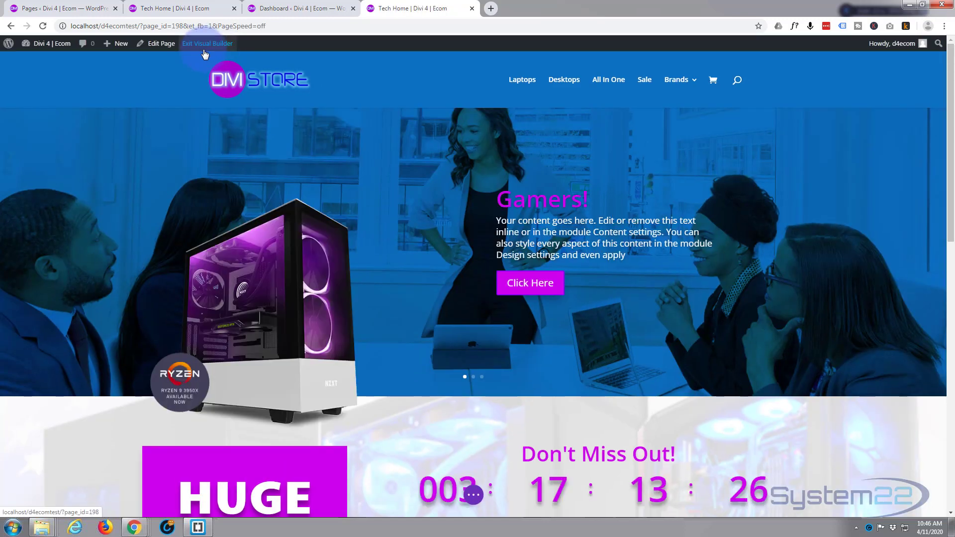
scroll(145, 259, "down", 10)
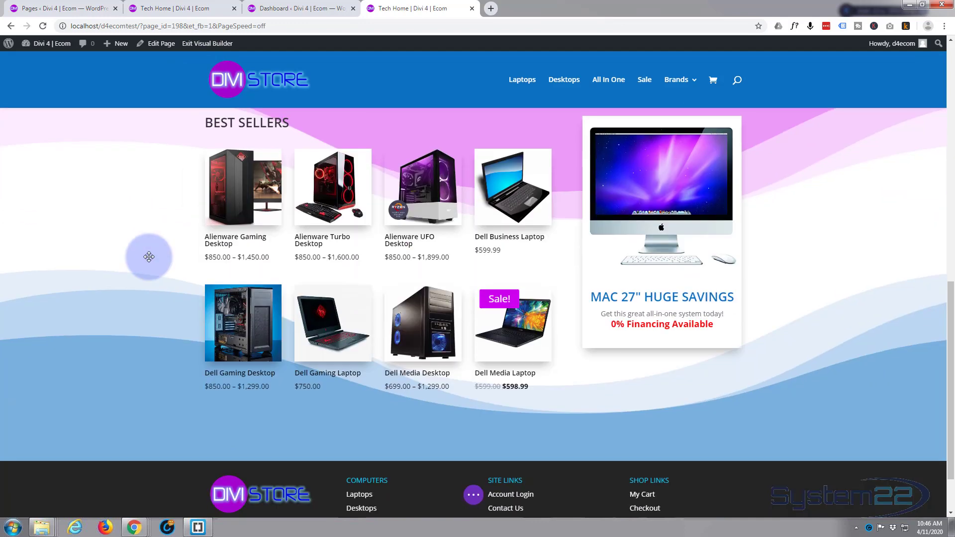
scroll(149, 252, "up", 4)
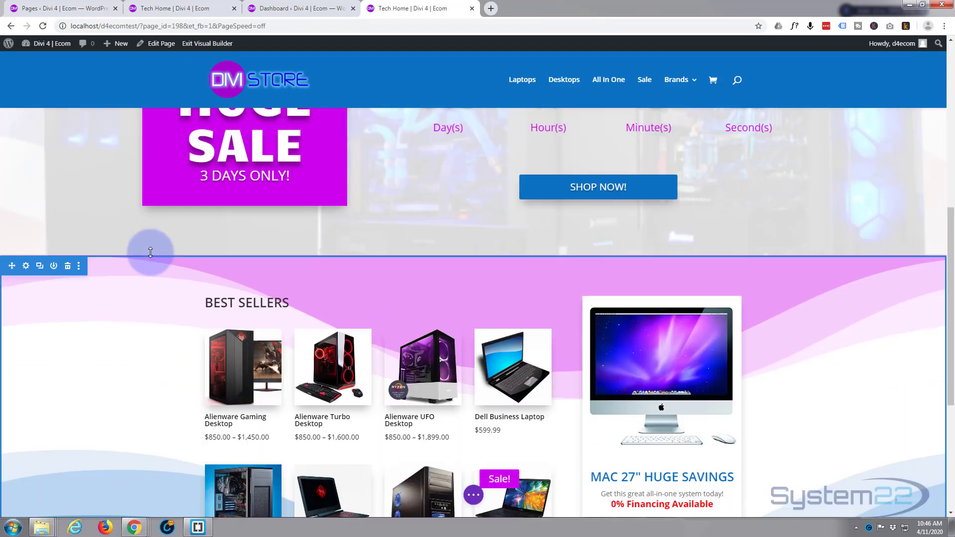
left_click(26, 266)
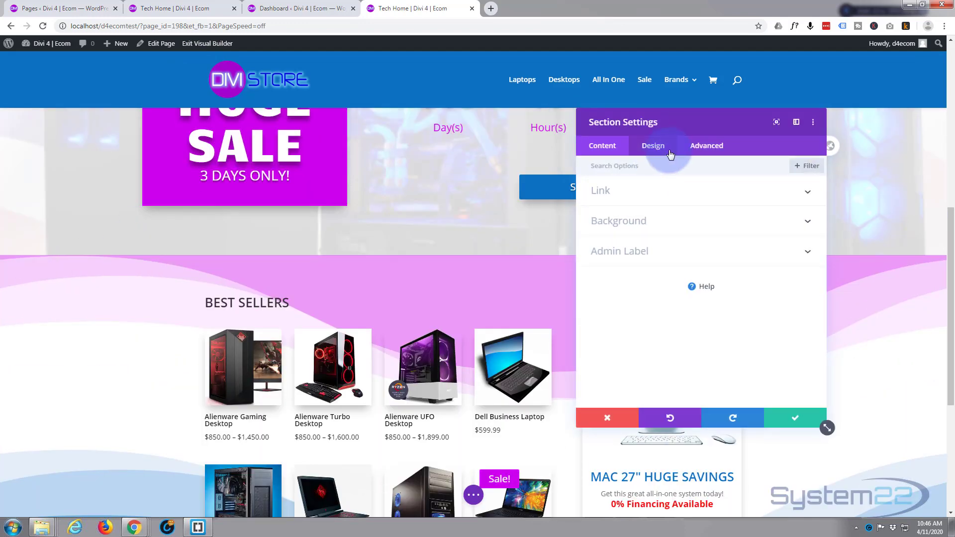
left_click(711, 146)
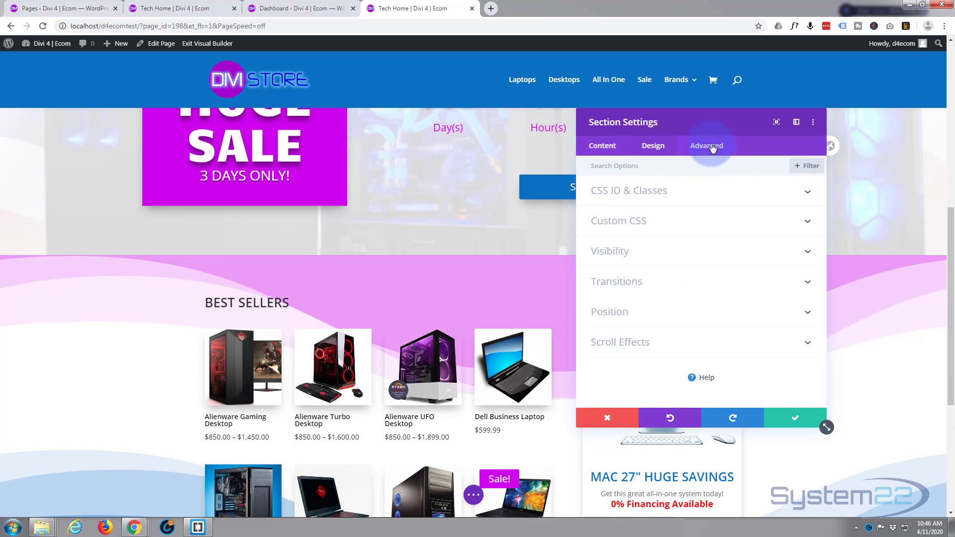
left_click(667, 226)
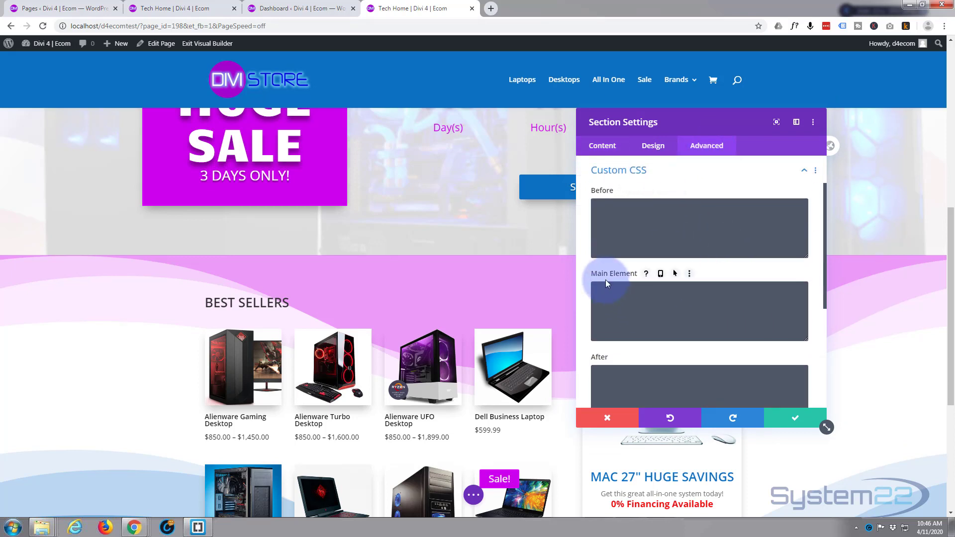
left_click(612, 292)
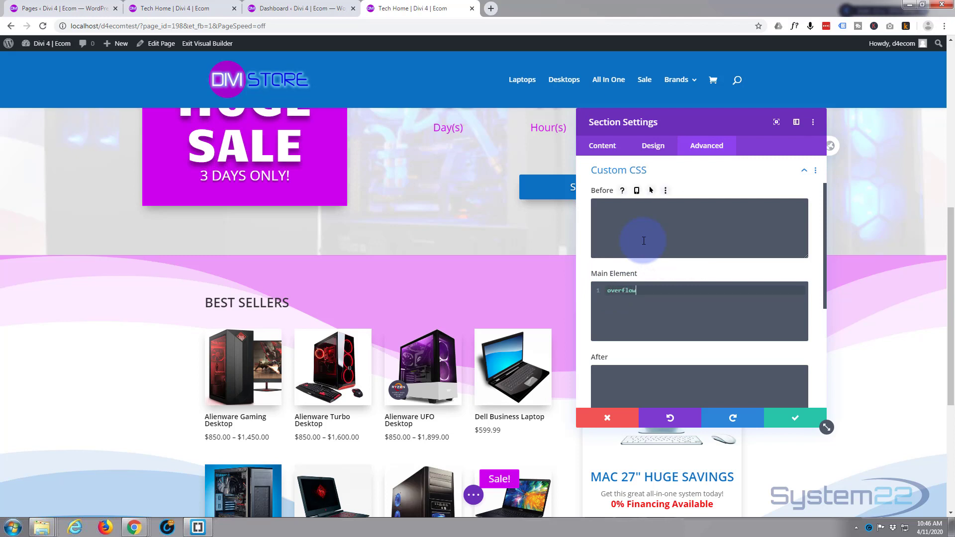
type("overflow:hidden;")
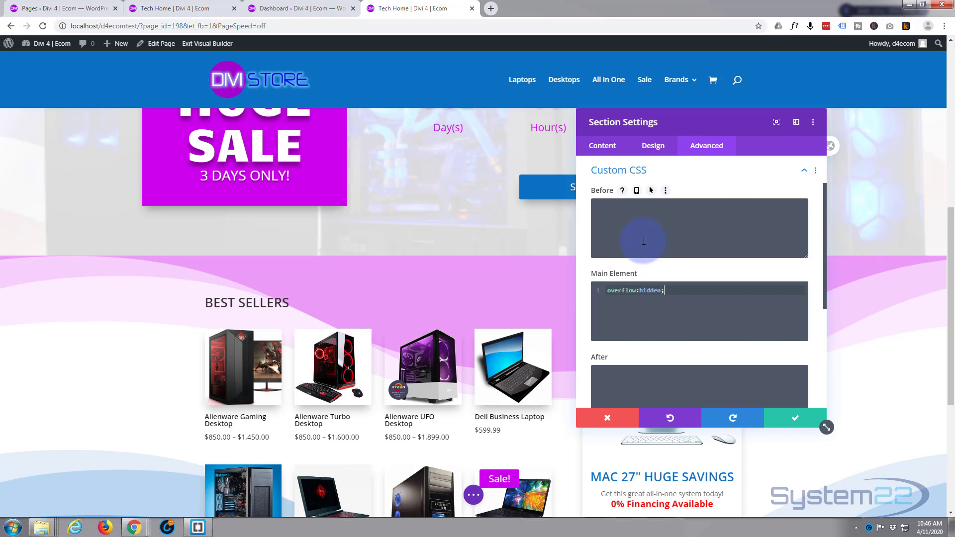
left_click(795, 418)
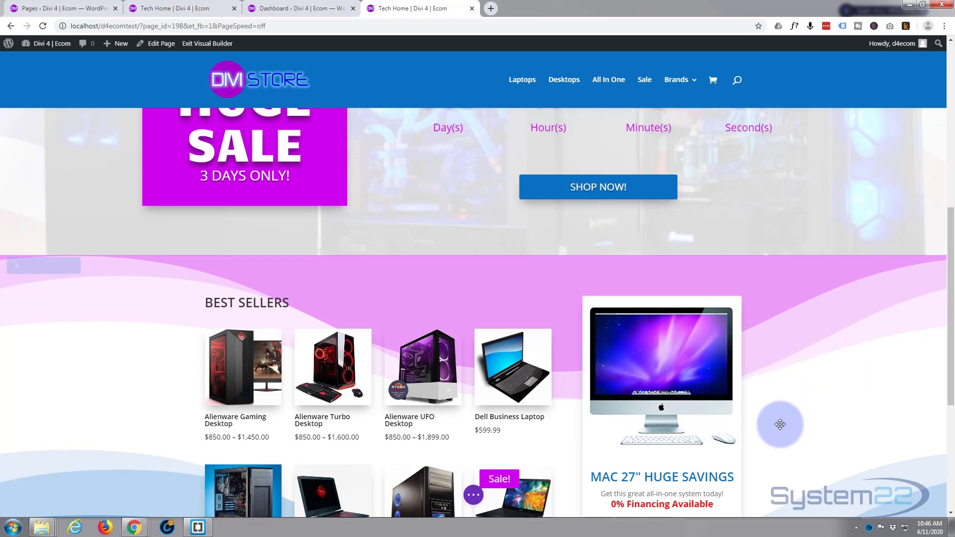
Exit the Visual Builder and scroll the live Tech Home page to the Best Sellers waves
left_click(474, 495)
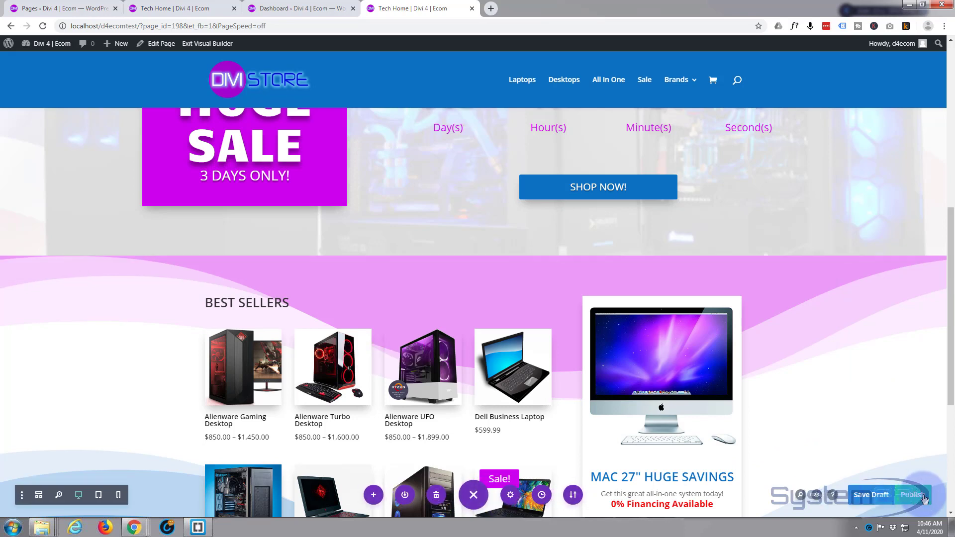
left_click(207, 43)
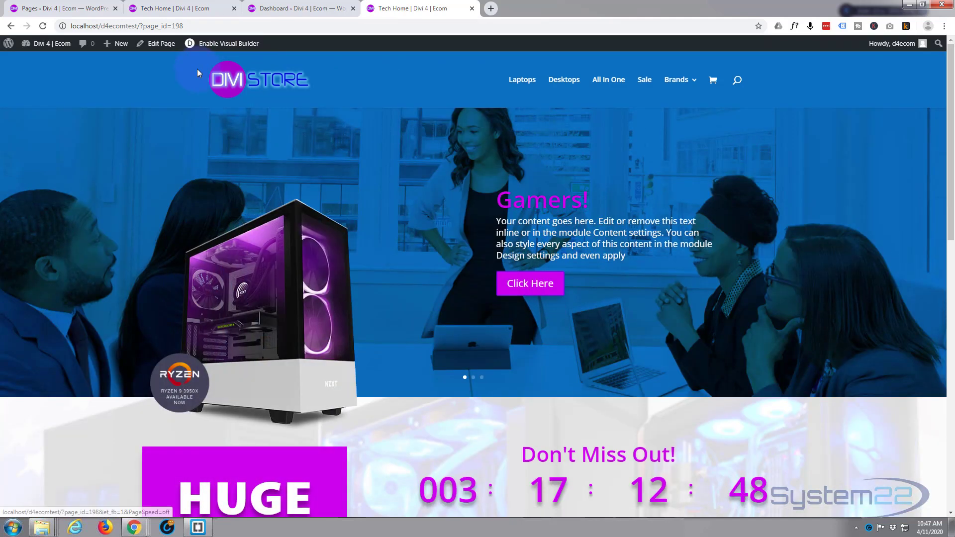
scroll(144, 116, "down", 4)
scroll(144, 115, "down", 4)
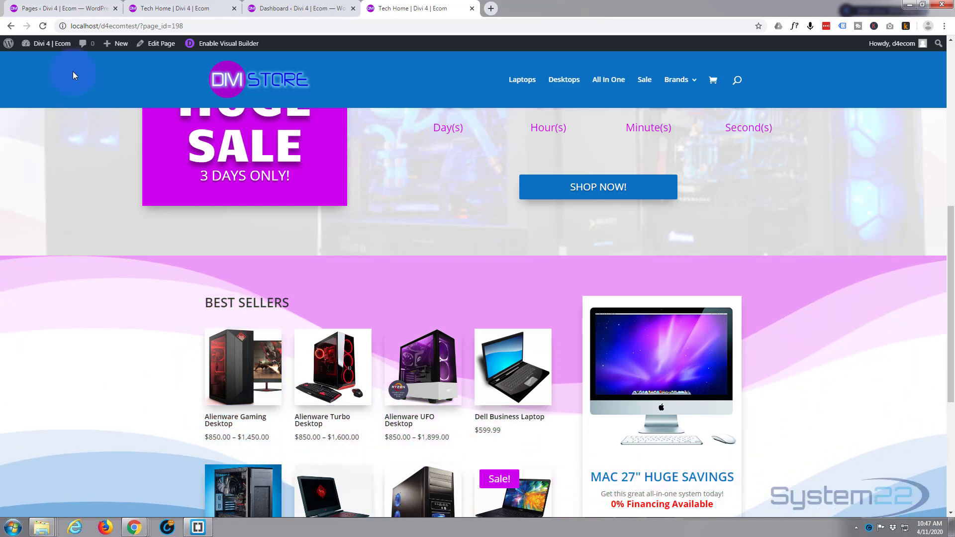
scroll(75, 338, "down", 3)
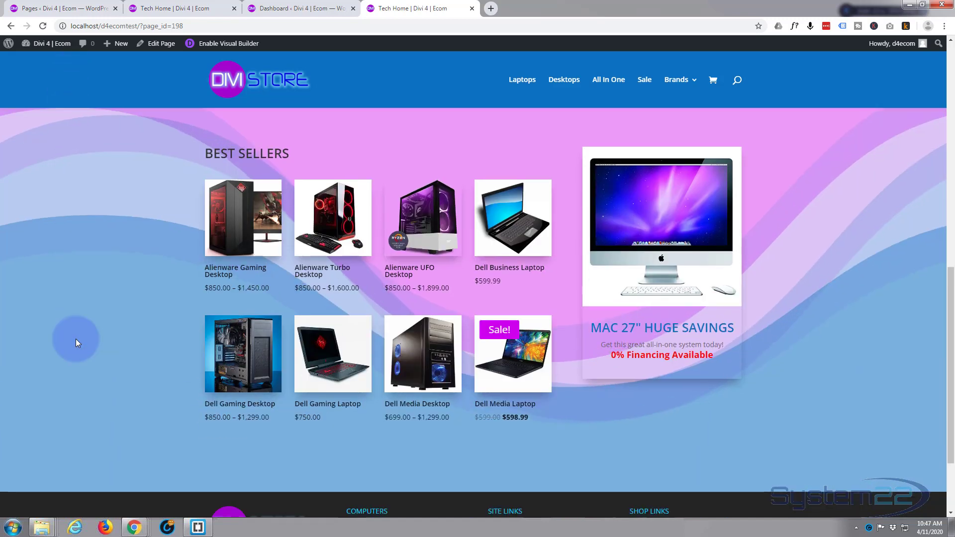
scroll(75, 340, "up", 1)
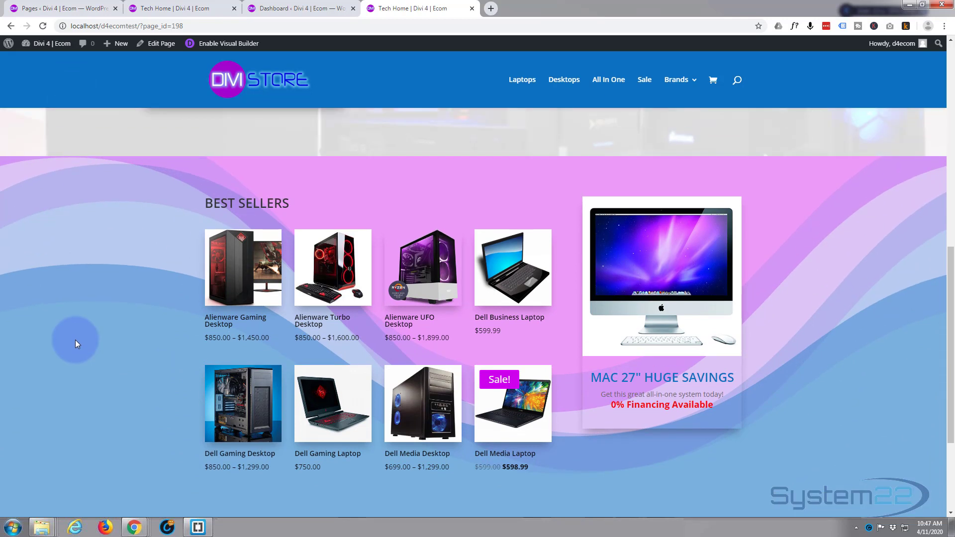